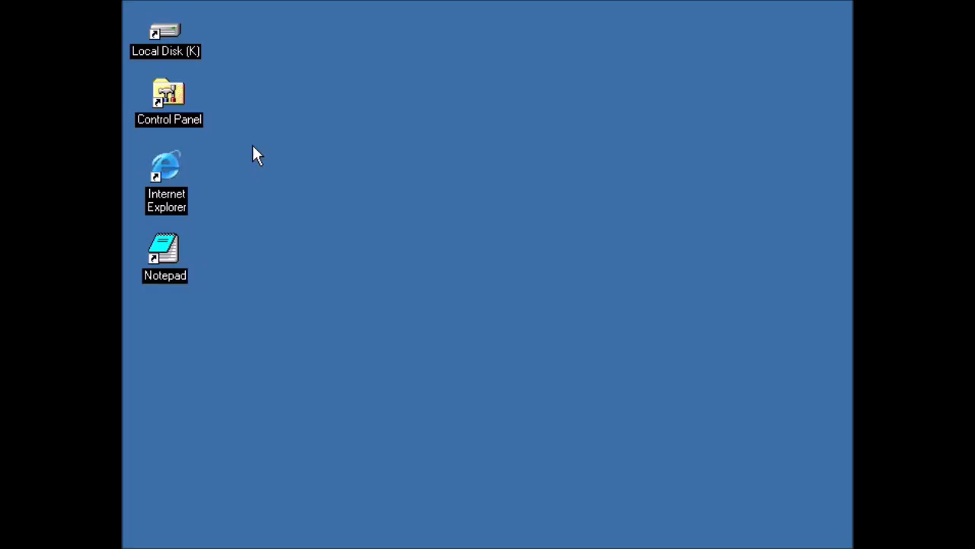
double_click(166, 180)
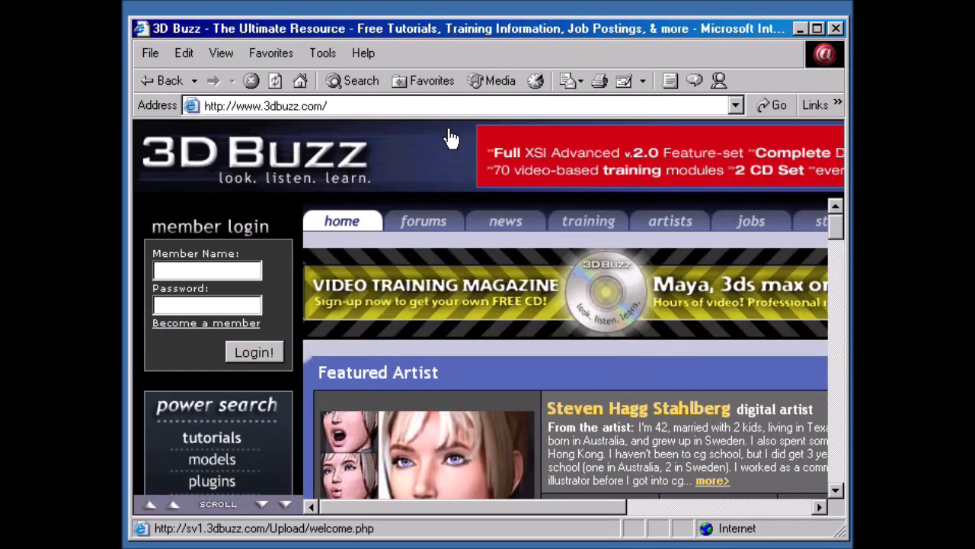
left_click(444, 104)
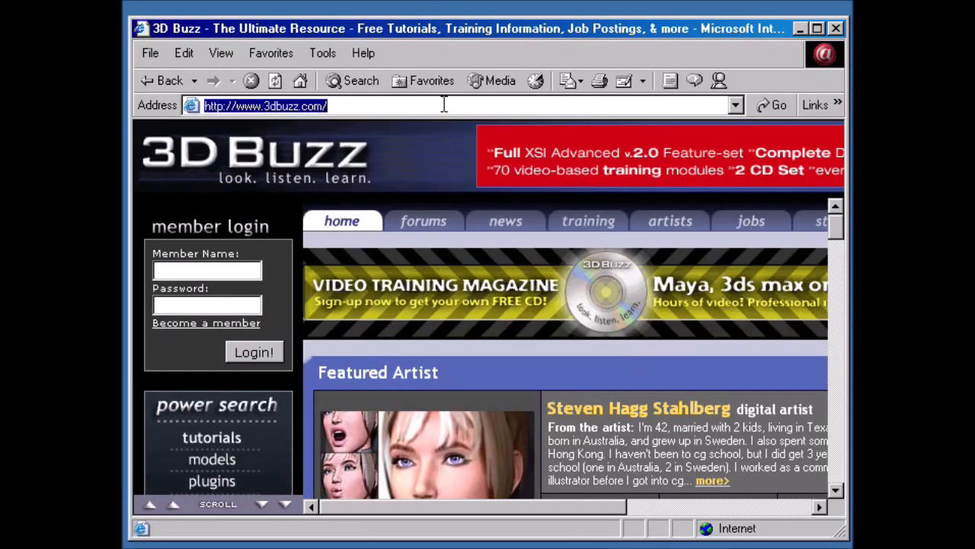
type("www.apache.or")
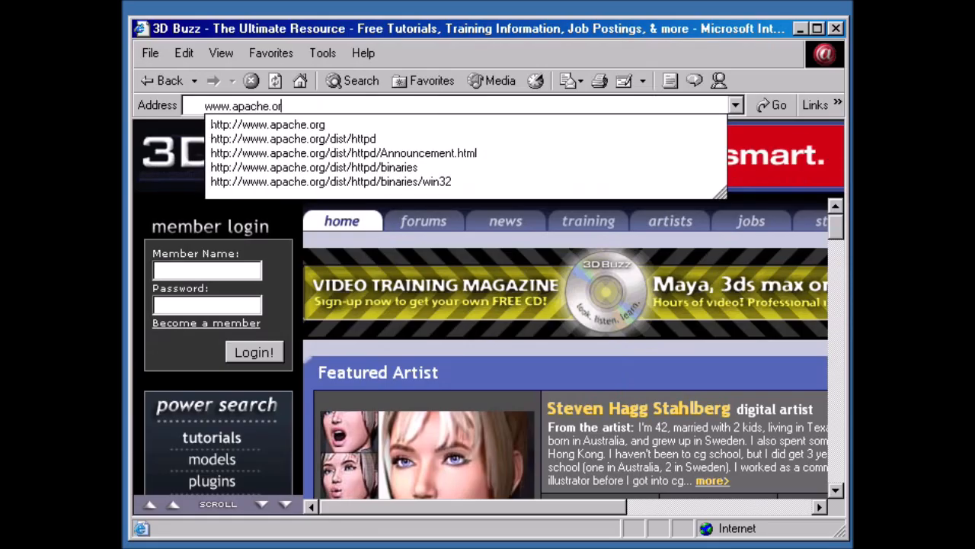
type("g")
key("Return")
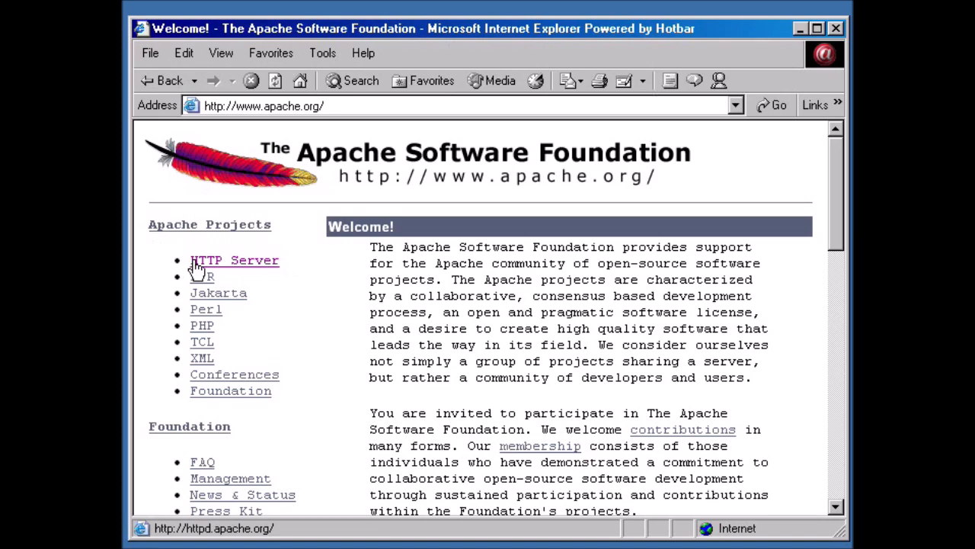
left_click(253, 270)
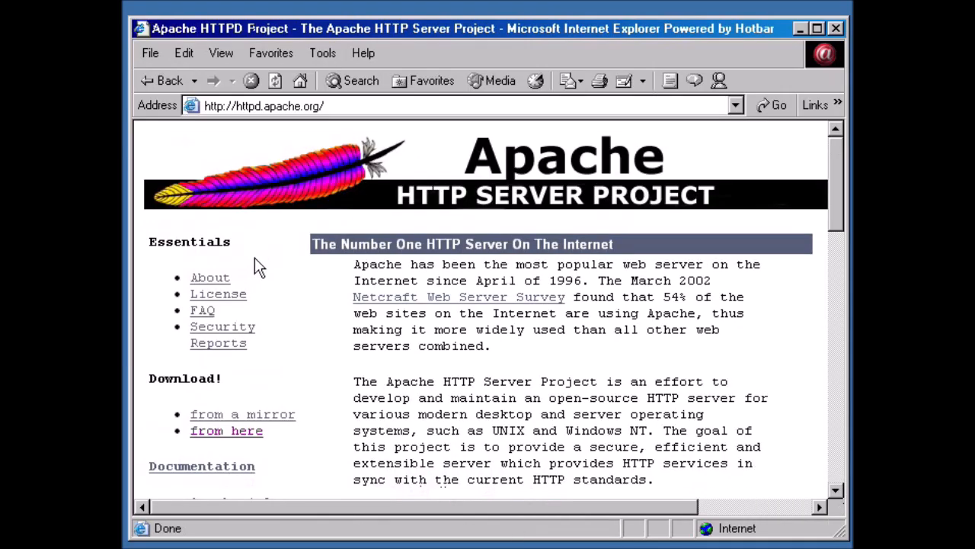
Scroll the HTTP Server project page and follow its download link to Index of /dist/httpd.
scroll(457, 304, "down", 2)
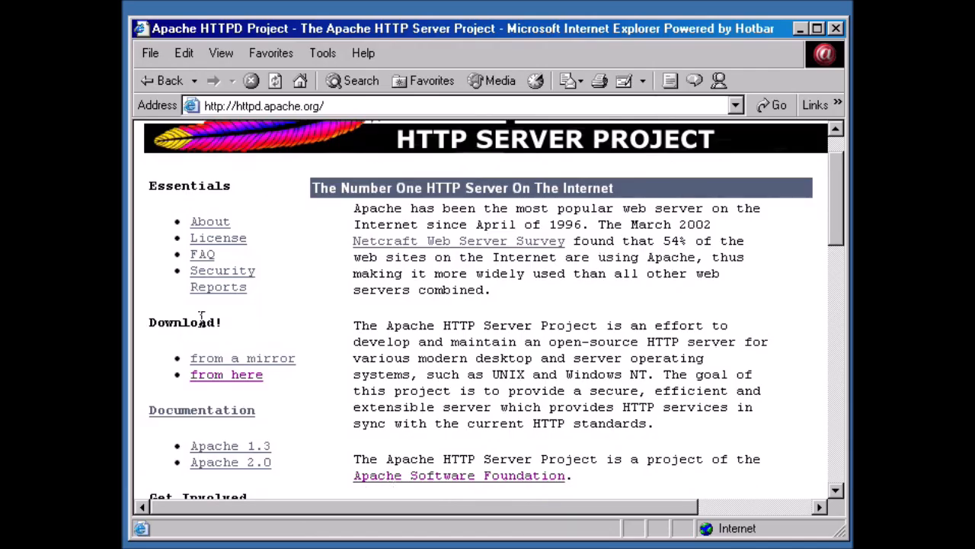
left_click(212, 374)
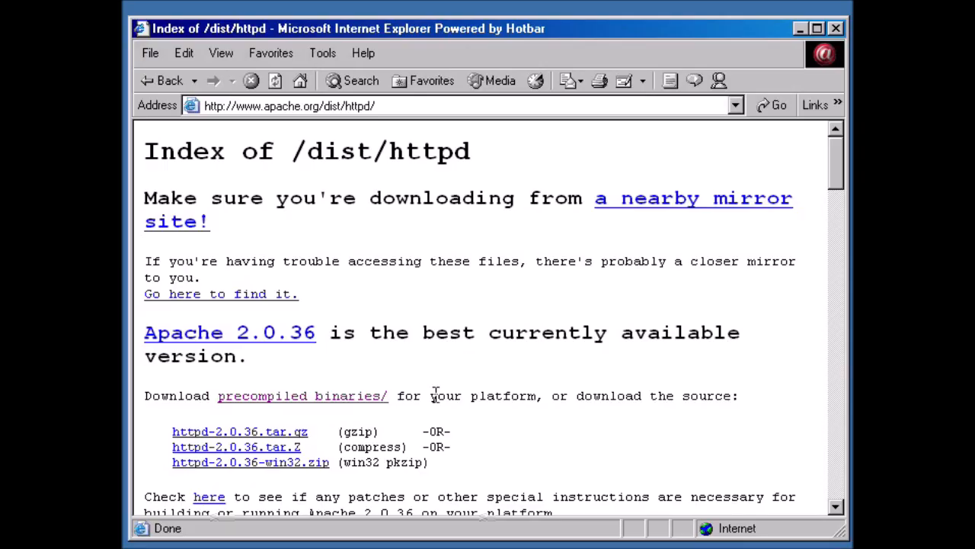
Open the precompiled binaries listing and scroll down to its win32 folder.
left_click(297, 397)
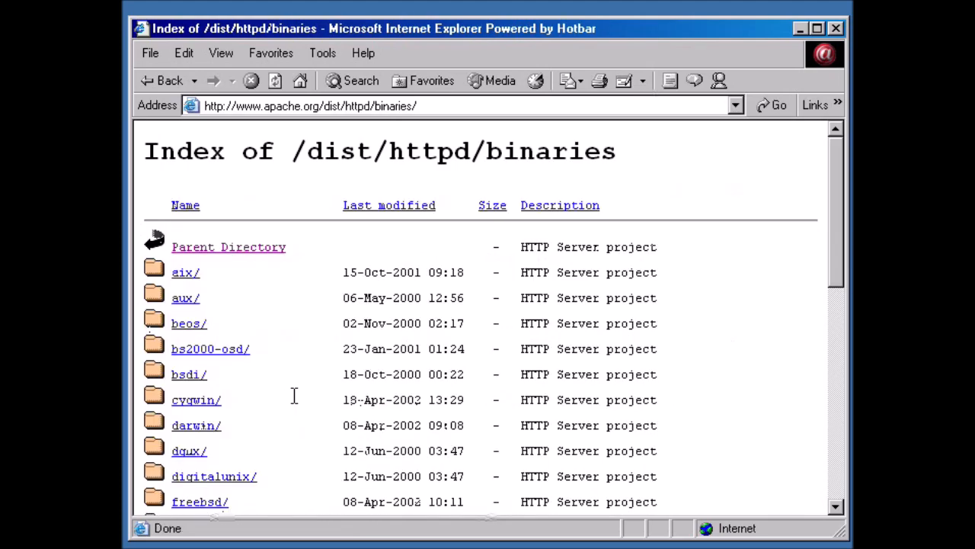
scroll(277, 358, "down", 3)
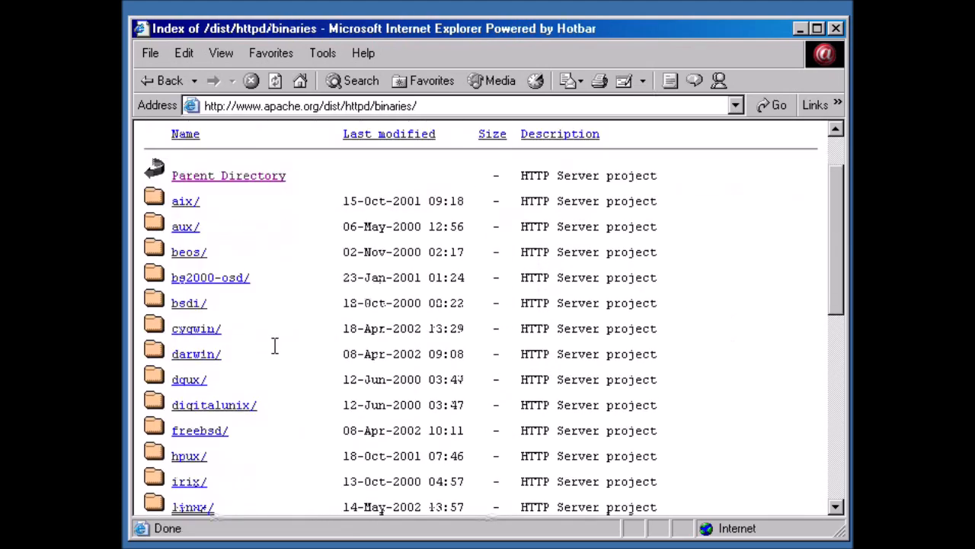
scroll(274, 352, "down", 3)
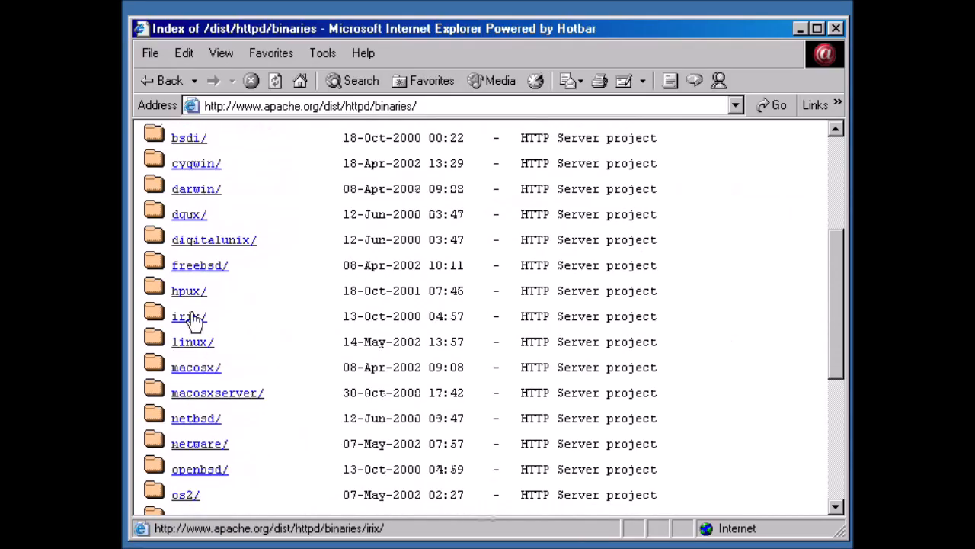
scroll(258, 324, "down", 2)
scroll(259, 324, "down", 3)
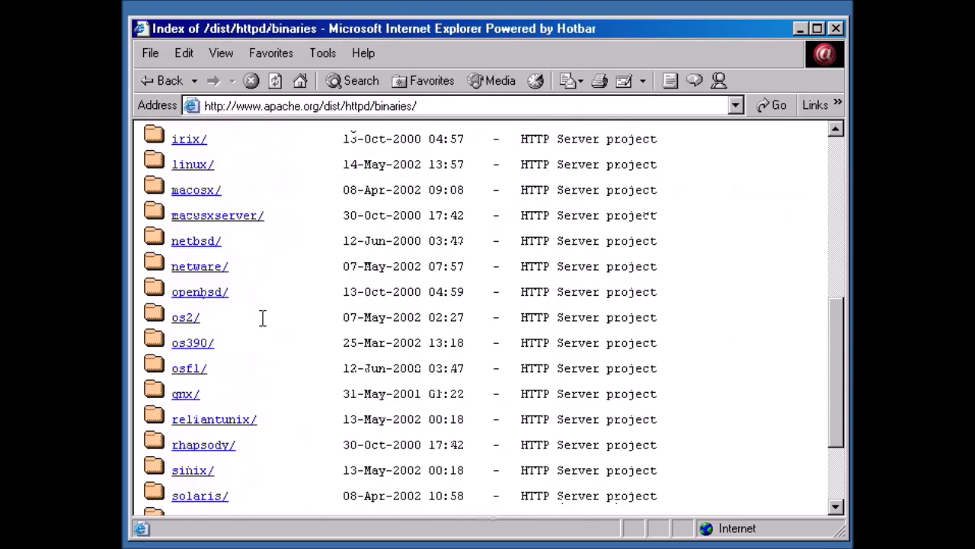
scroll(229, 335, "down", 3)
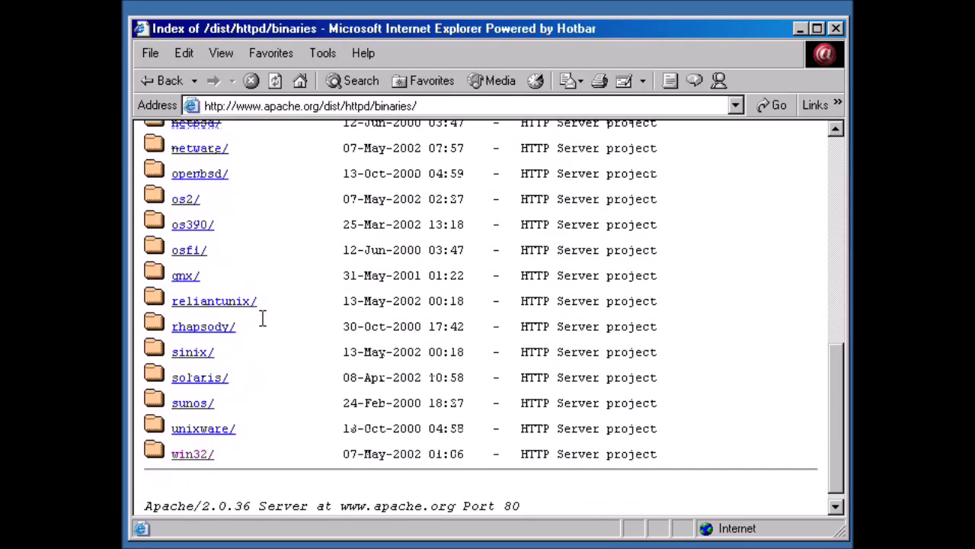
left_click(191, 454)
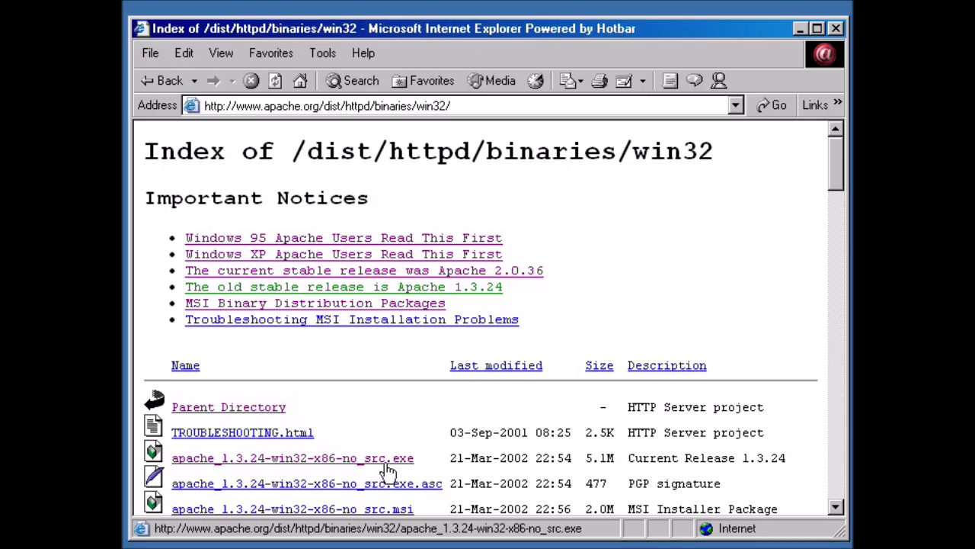
Download apache_1.3.24-win32-x86-no_src.exe, dismiss the download prompt, and close the browser.
left_click(334, 460)
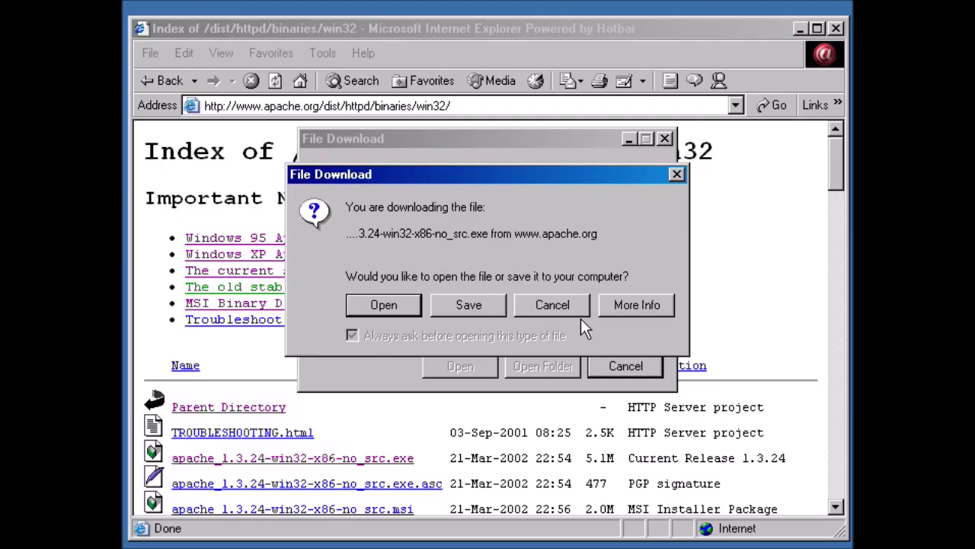
left_click(541, 301)
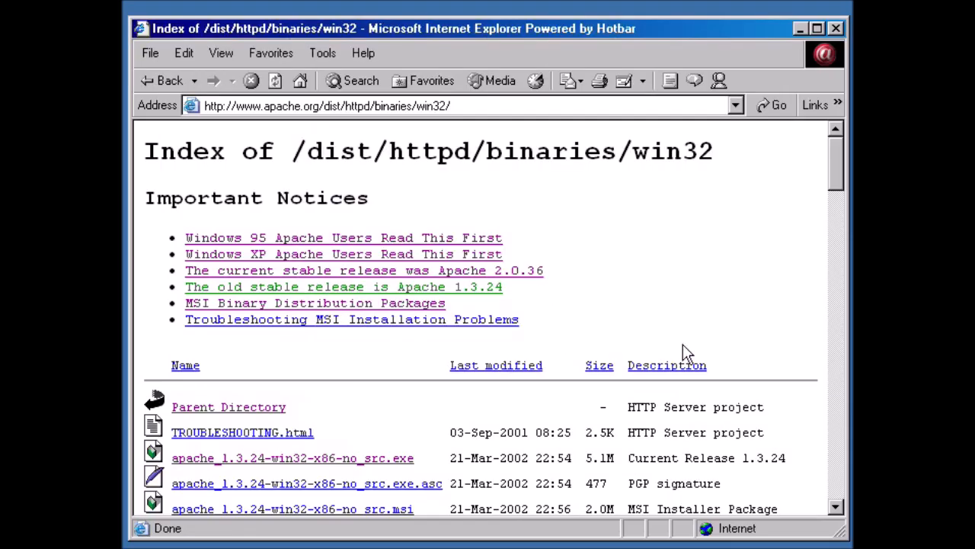
left_click(835, 29)
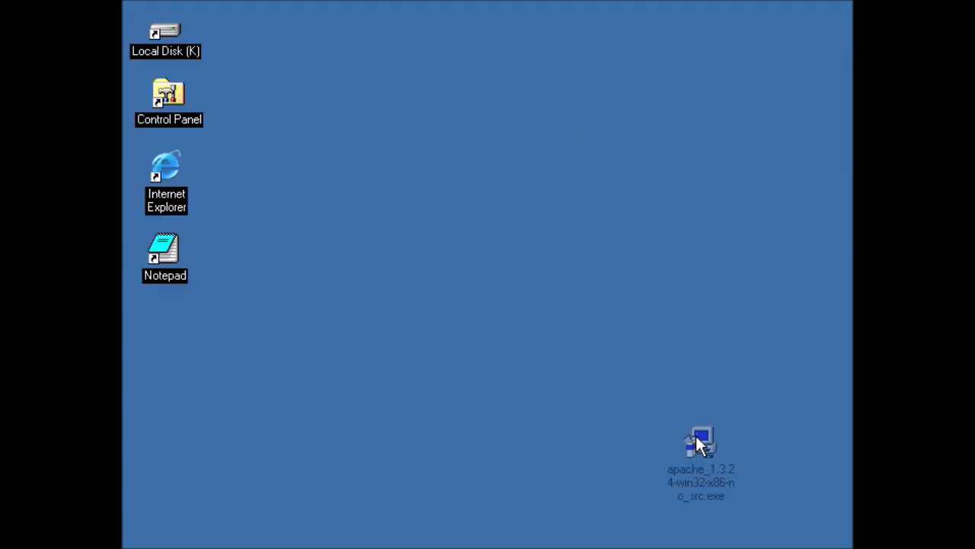
Move the apache_1.3.24 installer icon into the left desktop column beneath Notepad.
left_click_drag(699, 442, 159, 305)
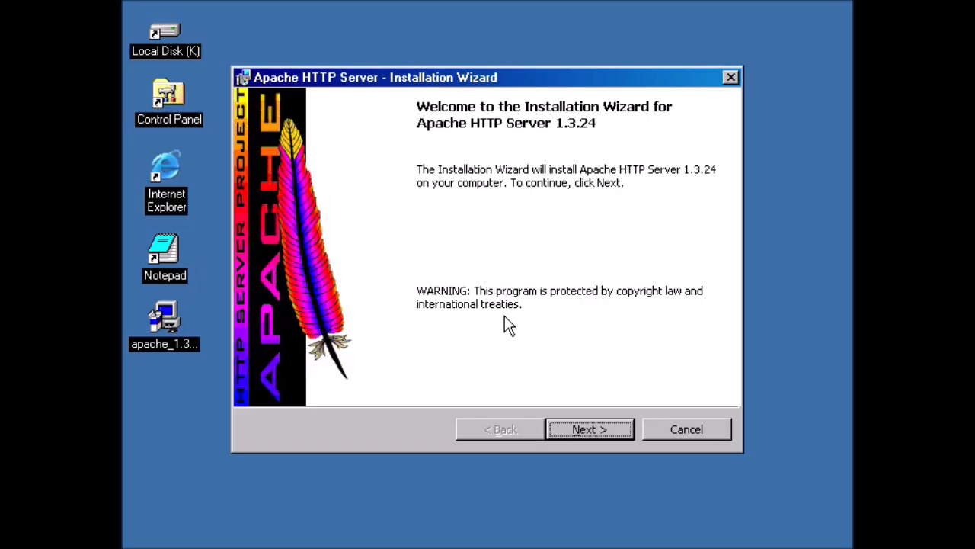
Accept the Apache license terms and scroll through the Read This First notes.
left_click(607, 428)
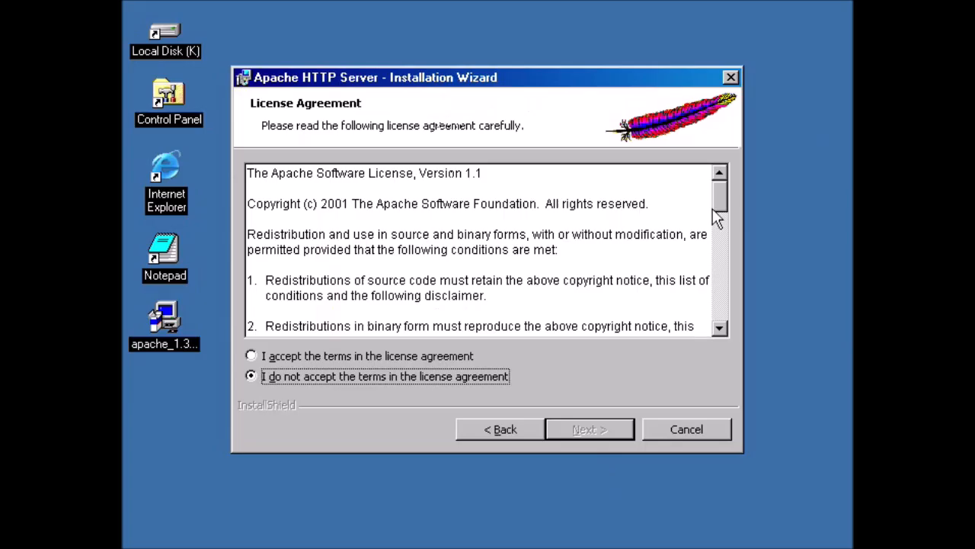
left_click_drag(718, 211, 710, 193)
left_click(251, 357)
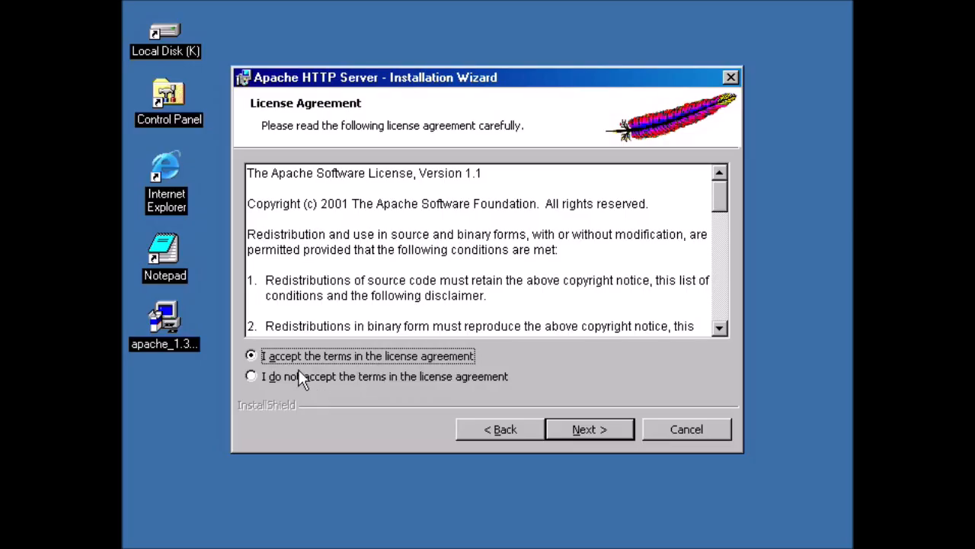
left_click(589, 430)
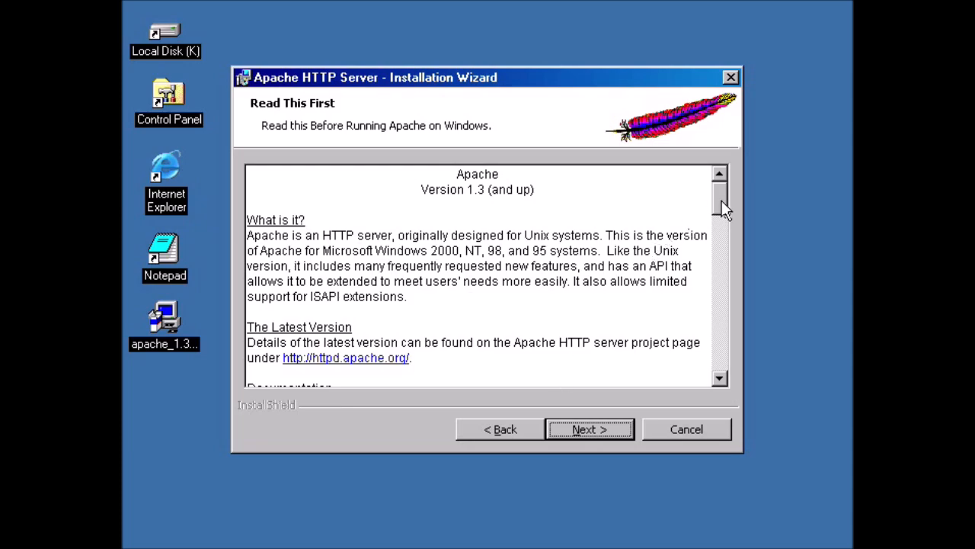
left_click_drag(722, 200, 723, 229)
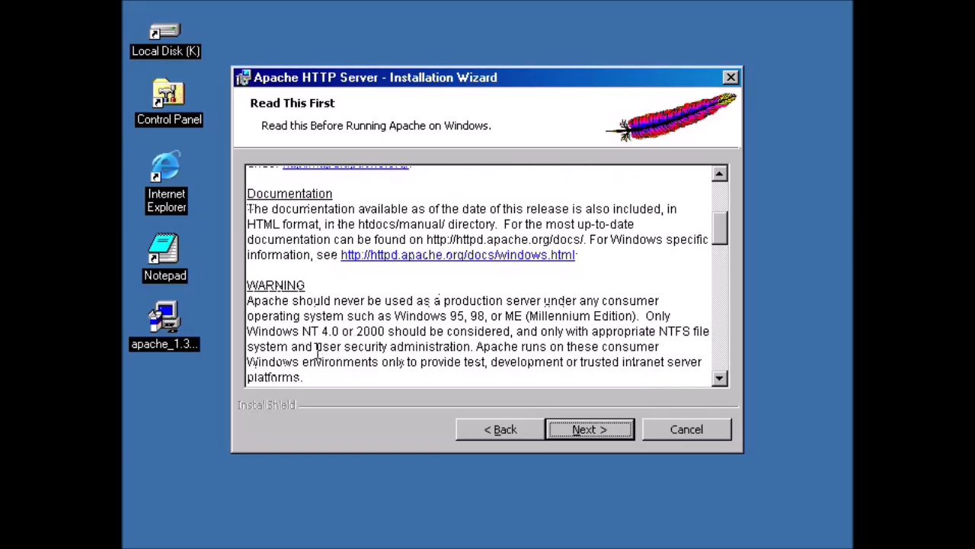
left_click_drag(720, 225, 724, 256)
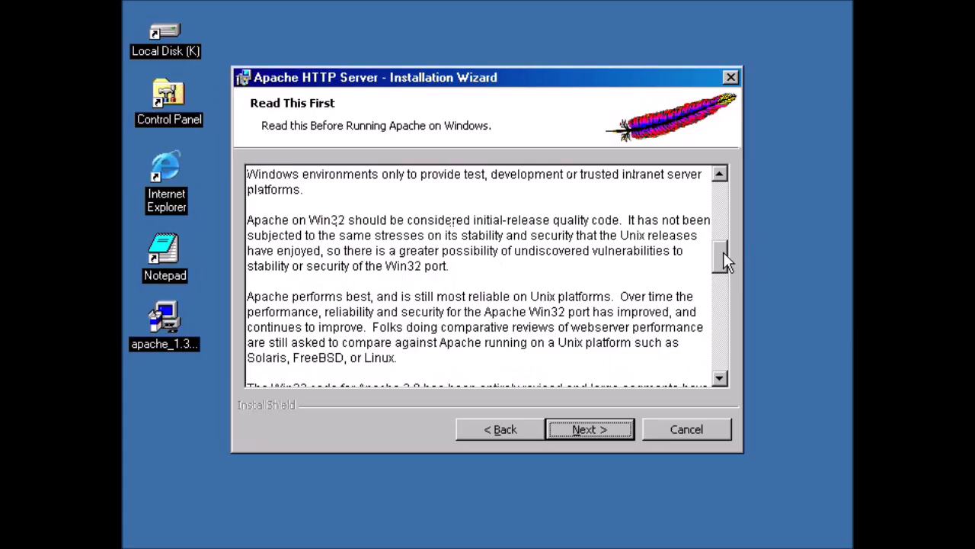
left_click_drag(725, 251, 710, 183)
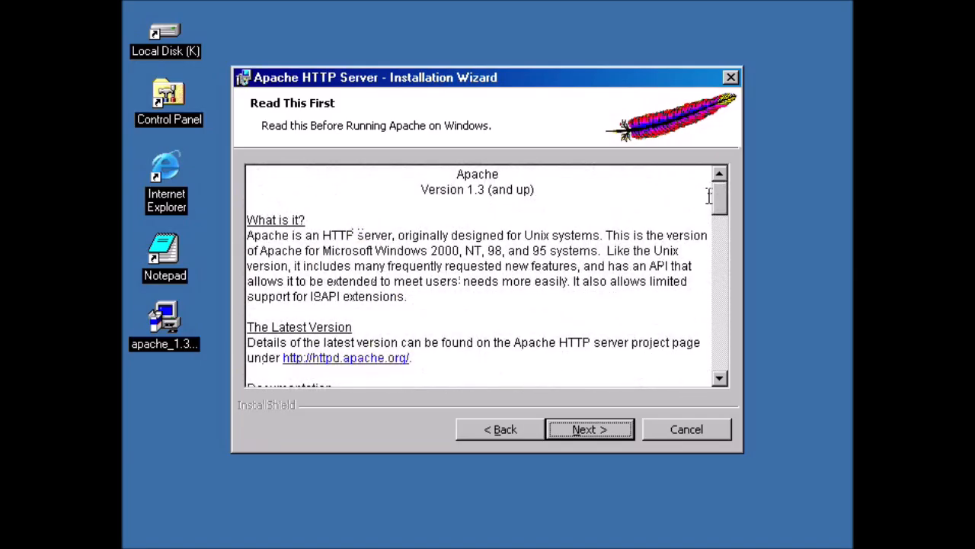
Enter localhost as network domain and server name, then type the administrator's e-mail address.
left_click(586, 429)
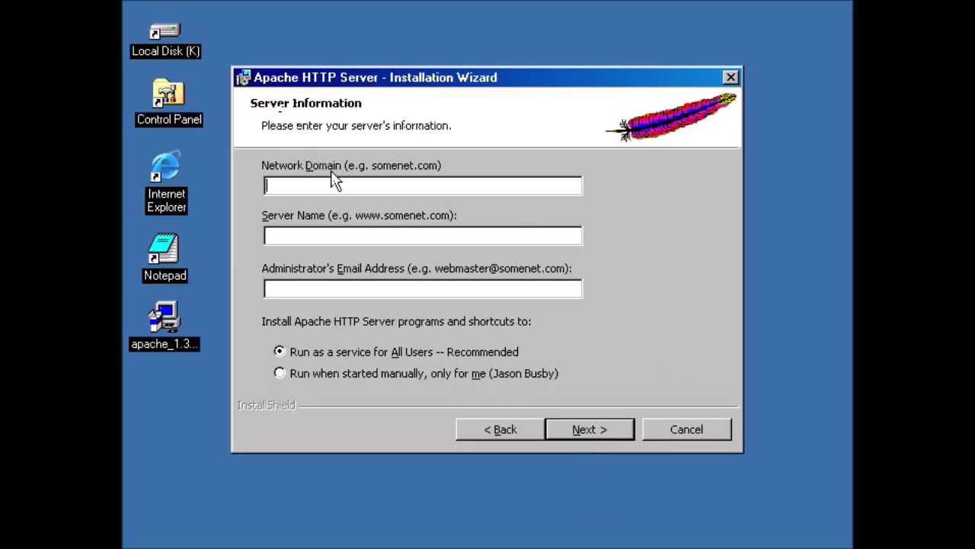
type("localhost")
left_click(313, 238)
type("localhost")
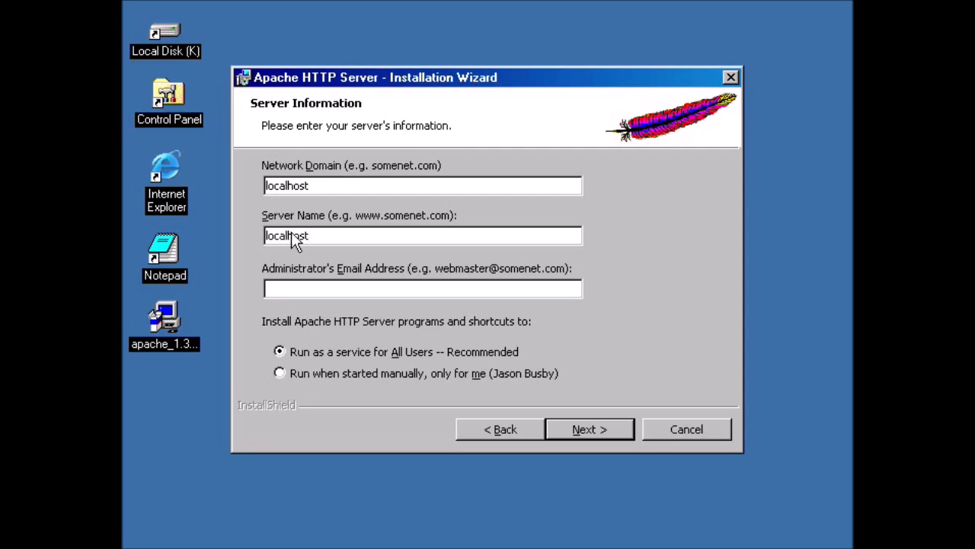
left_click(346, 291)
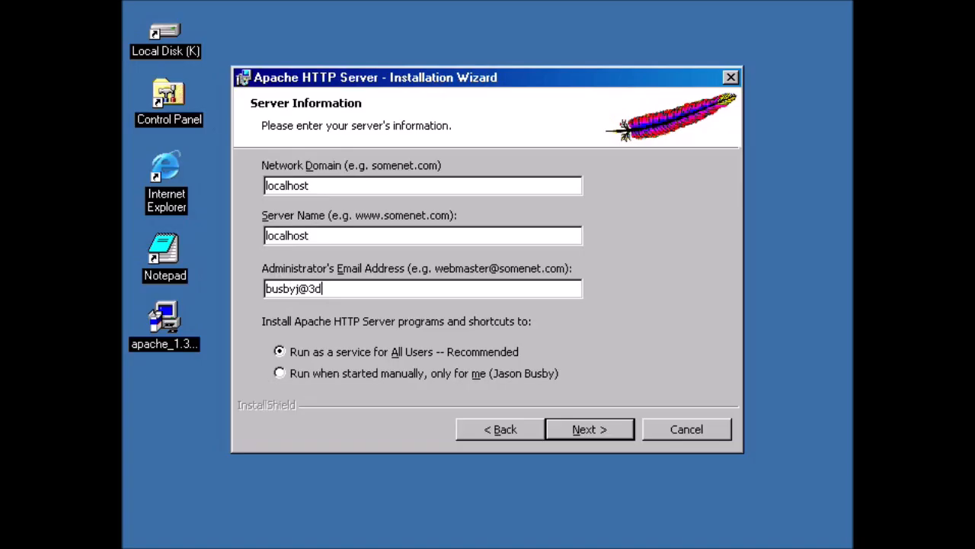
Leave the setup type at Complete and advance to the Destination Folder page.
left_click(580, 431)
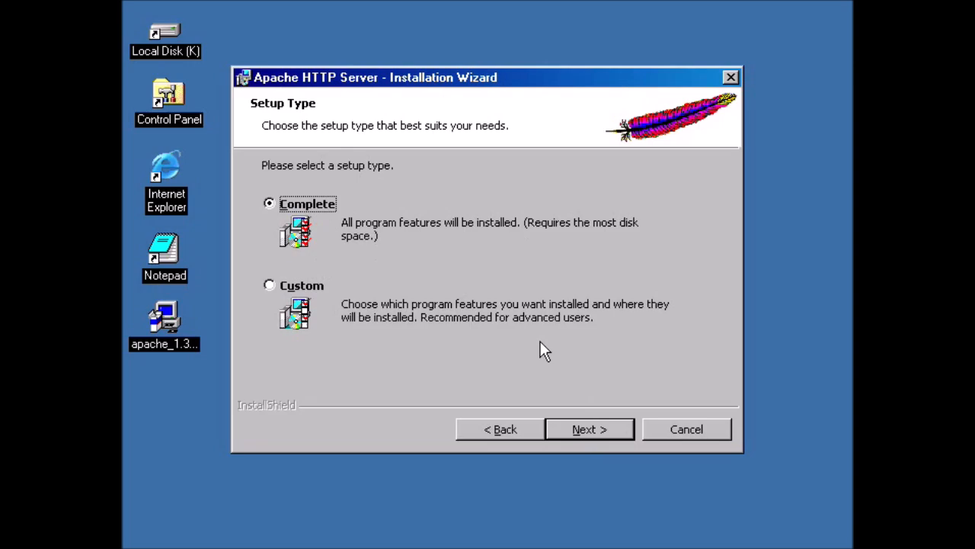
left_click(595, 434)
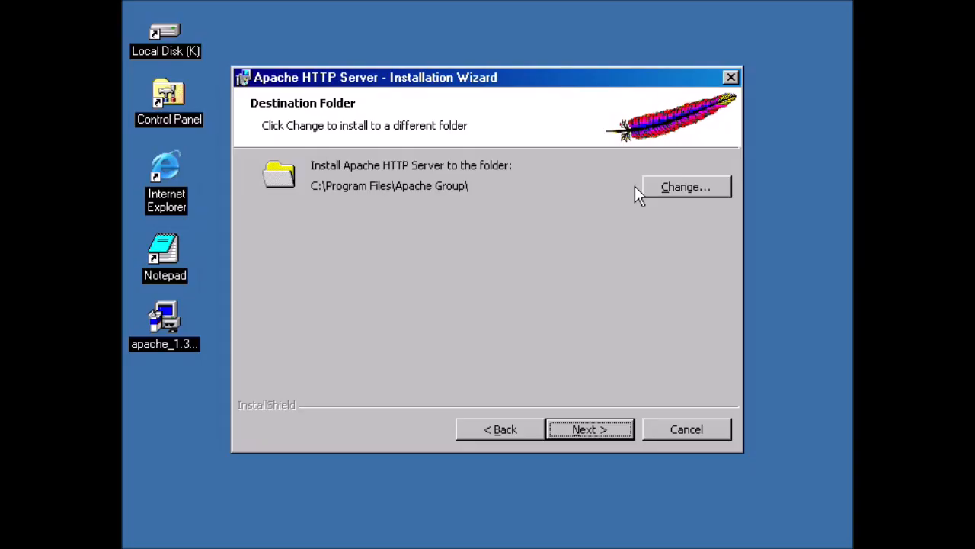
Change the install folder's drive letter from C to K, giving K:\Program Files\Apache Group\.
left_click(660, 191)
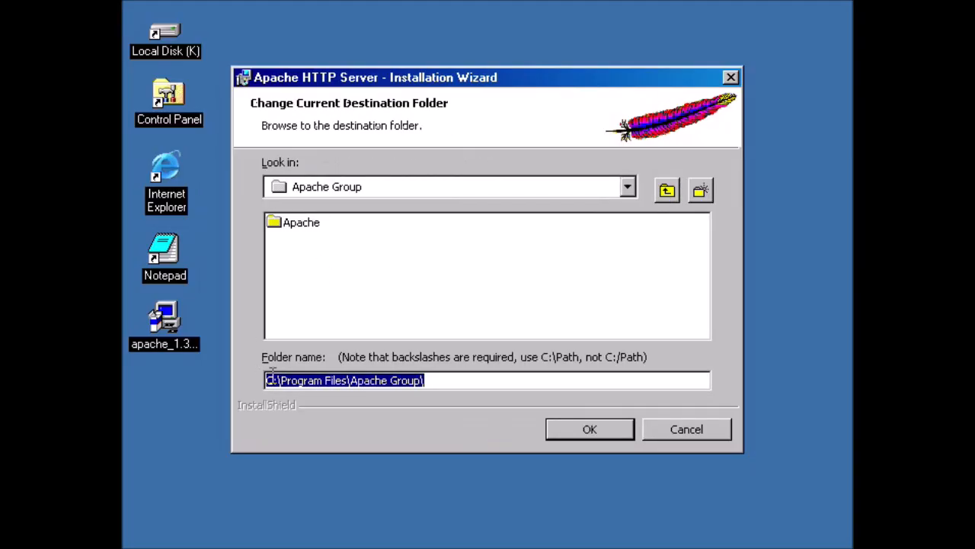
left_click_drag(272, 380, 262, 380)
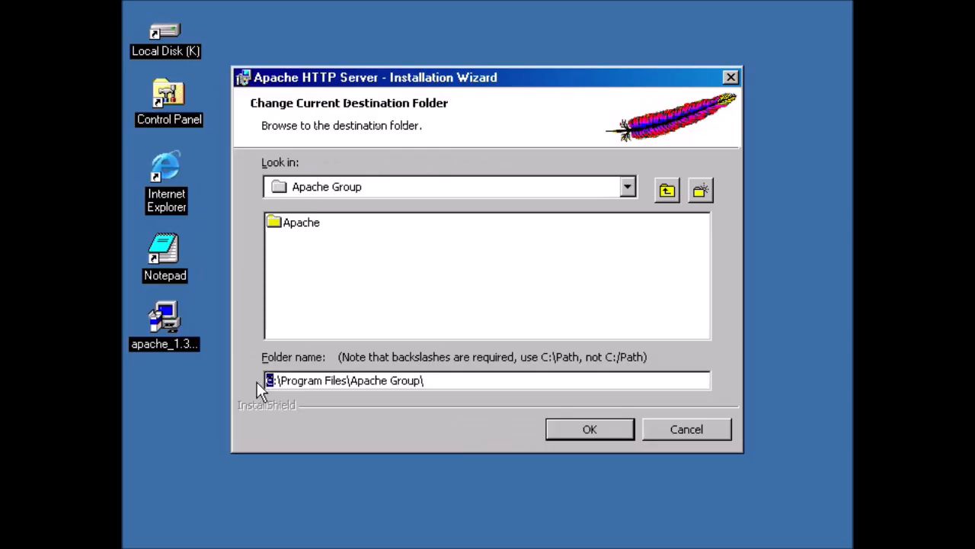
type("K")
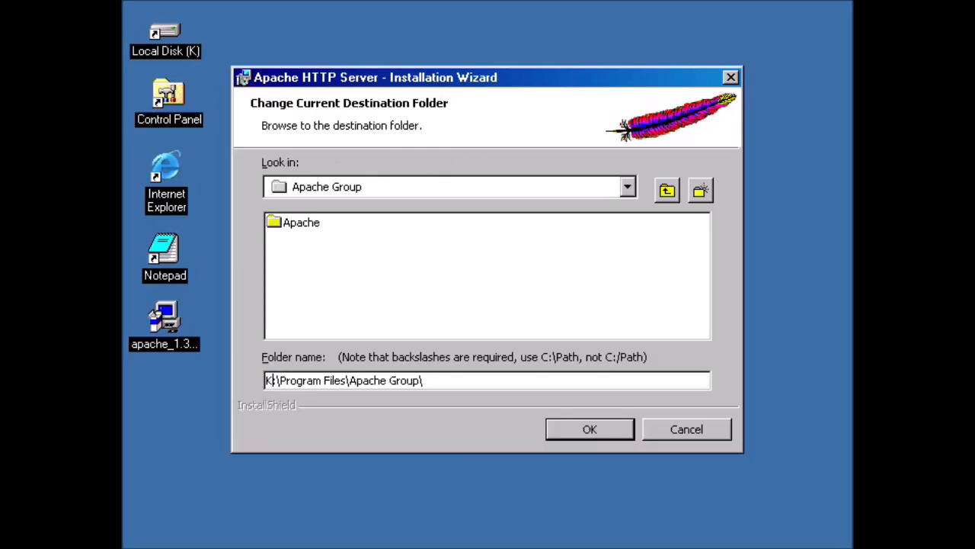
left_click(578, 430)
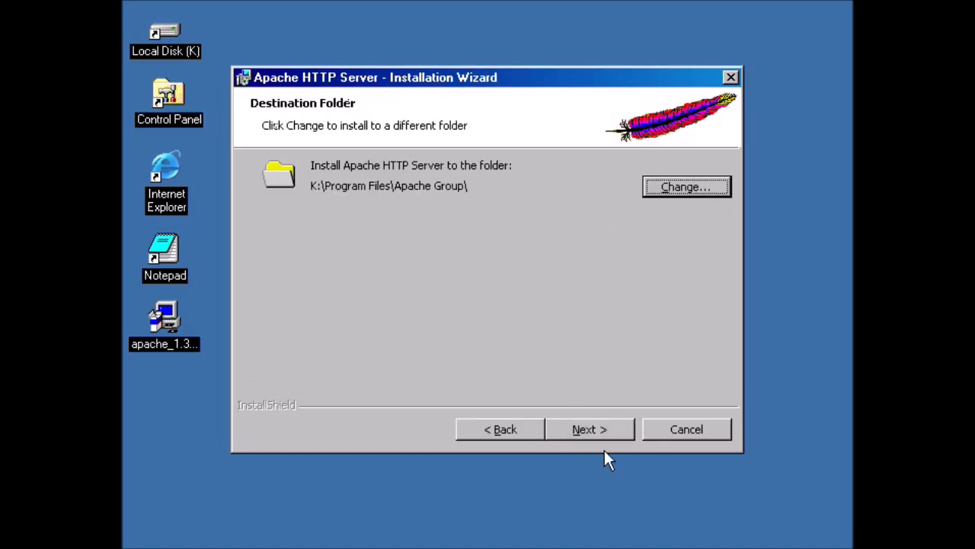
Install Apache 1.3.24, finish the wizard, and relaunch Internet Explorer.
left_click(590, 429)
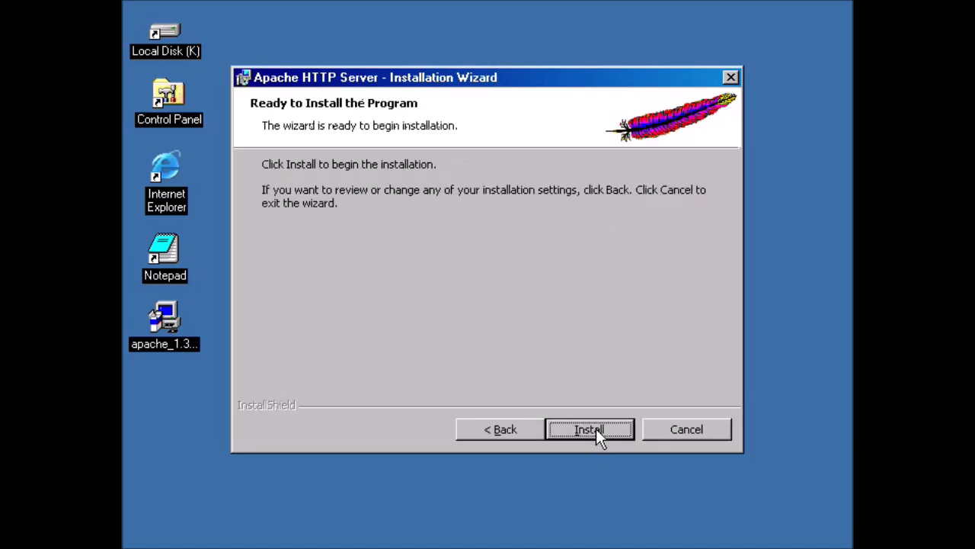
left_click(599, 430)
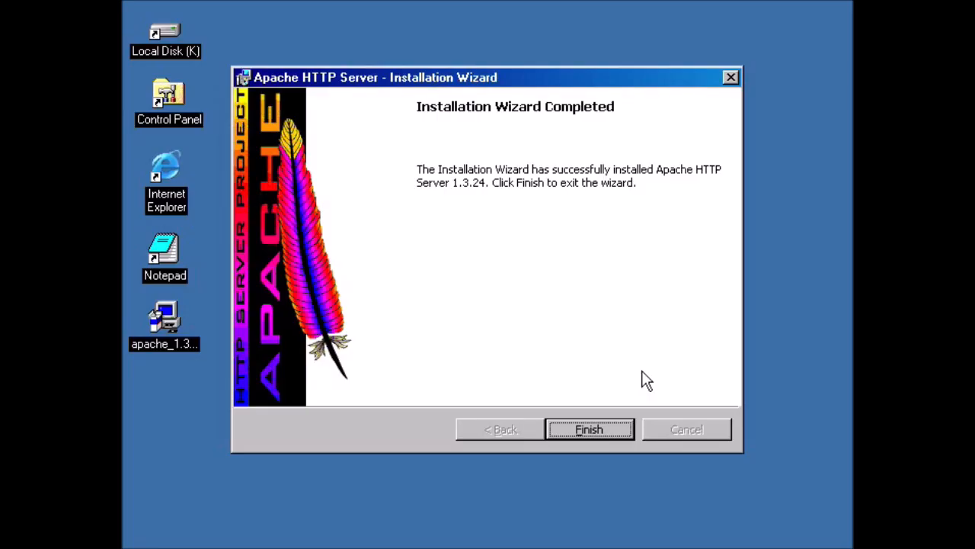
left_click(593, 429)
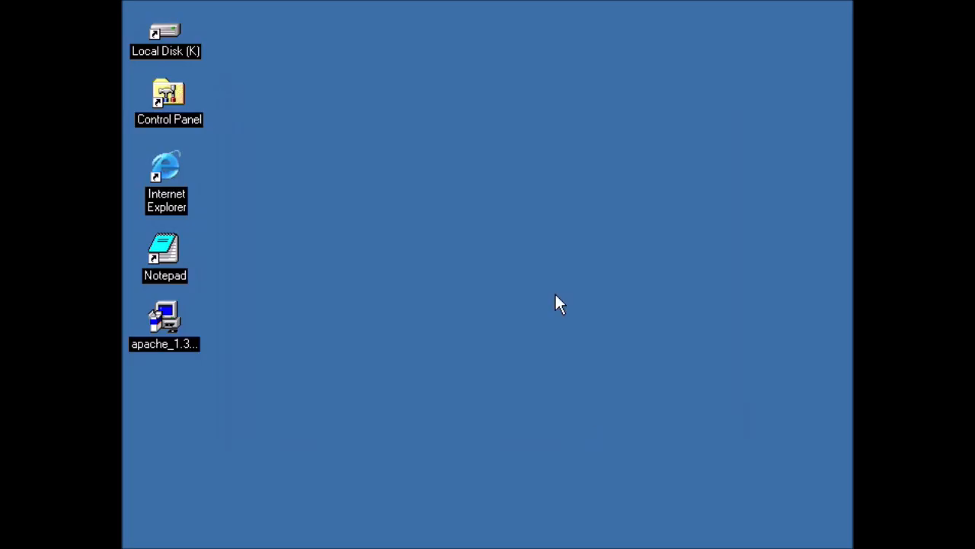
double_click(171, 166)
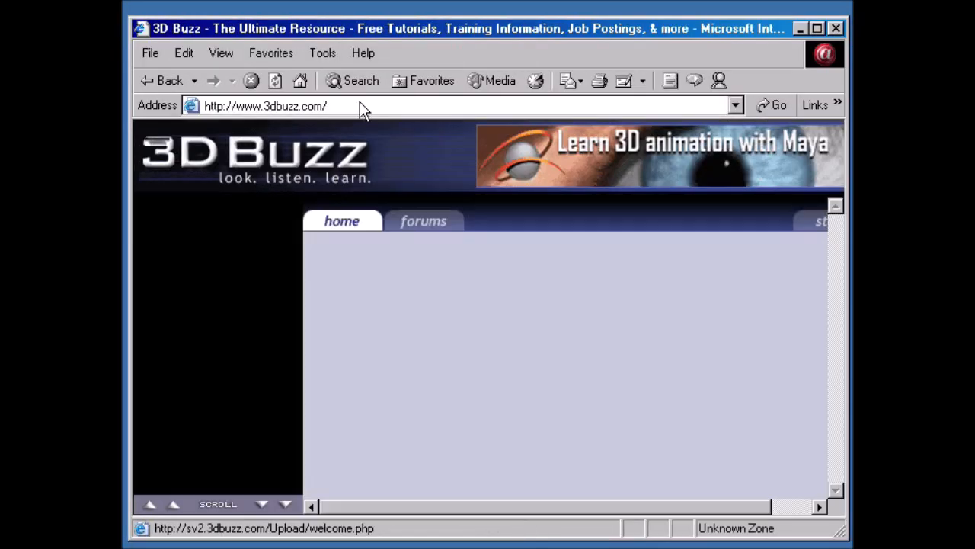
left_click(360, 102)
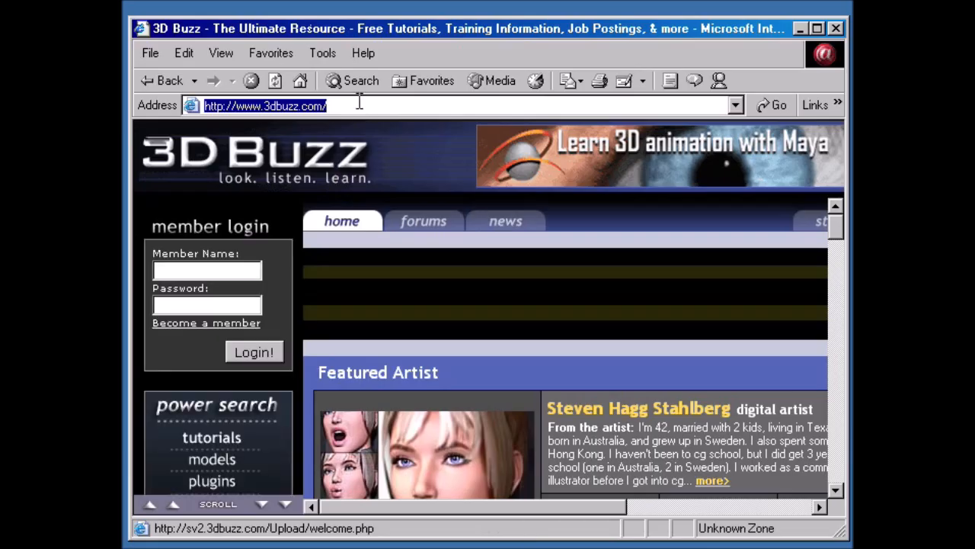
type("ht")
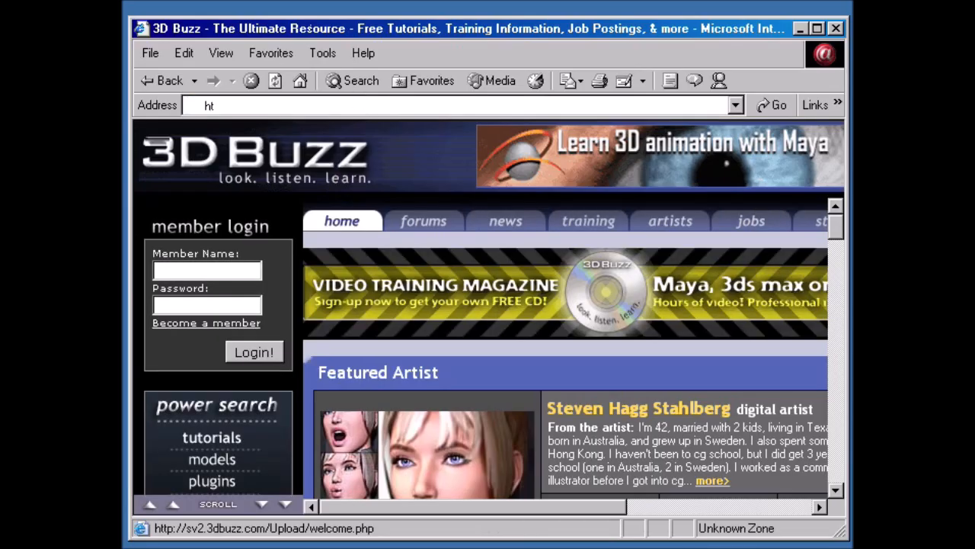
type("tp://")
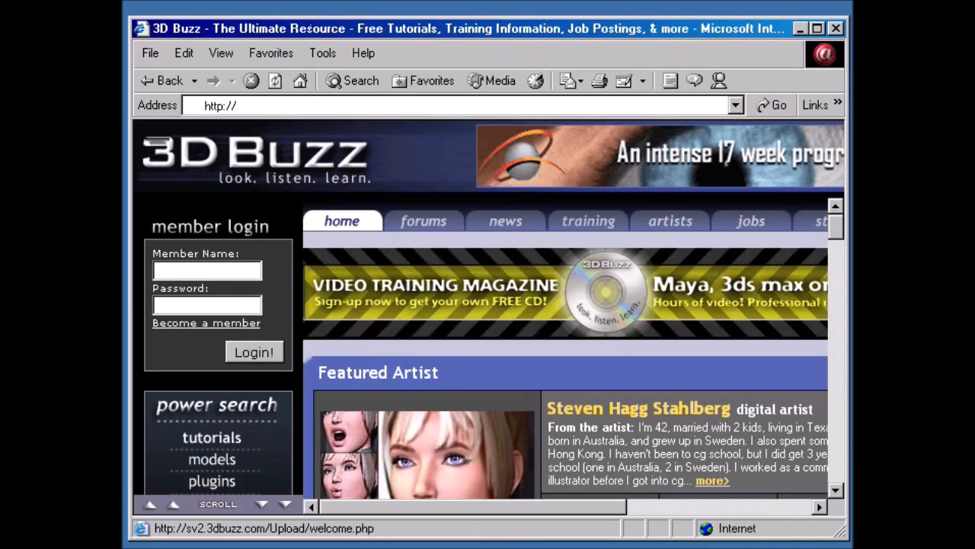
type("localhost")
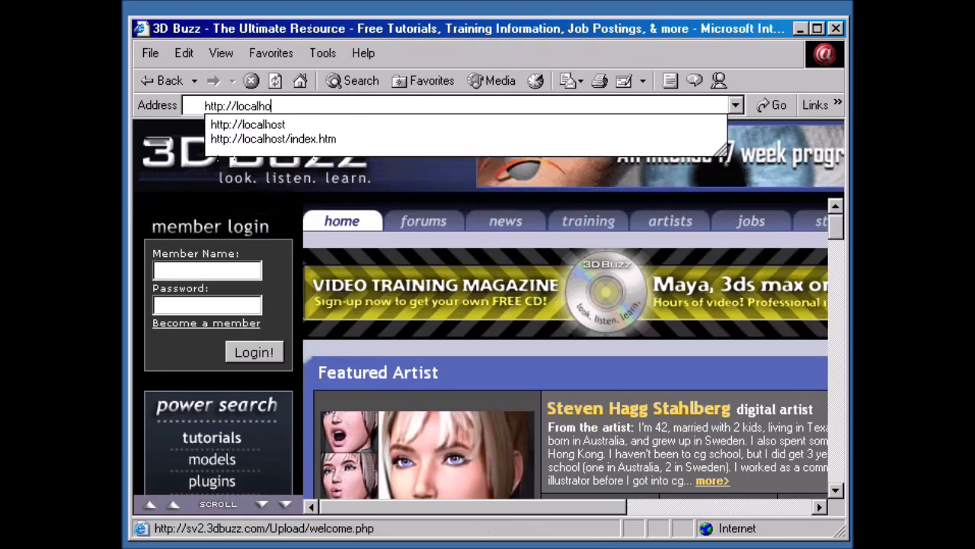
key("Return")
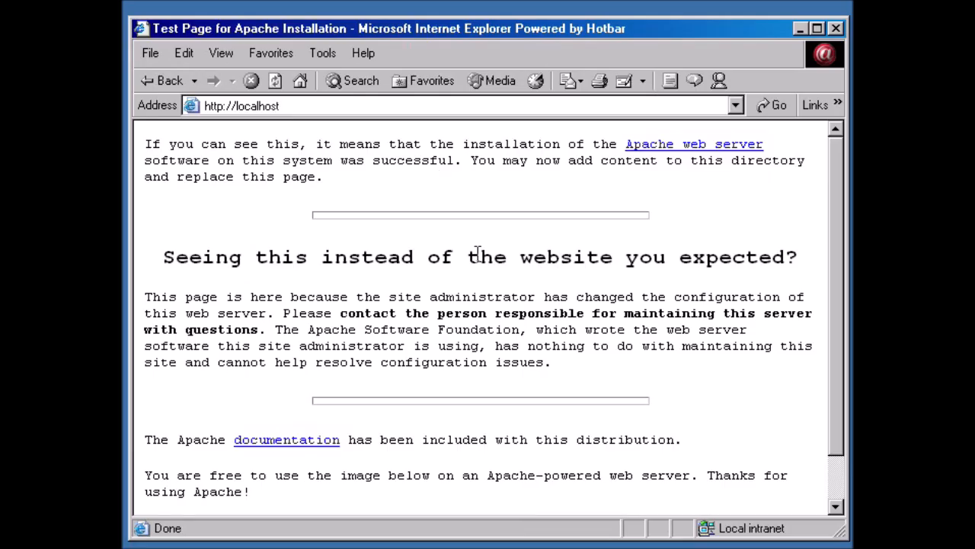
scroll(455, 244, "down", 2)
scroll(474, 326, "up", 2)
left_click(238, 108)
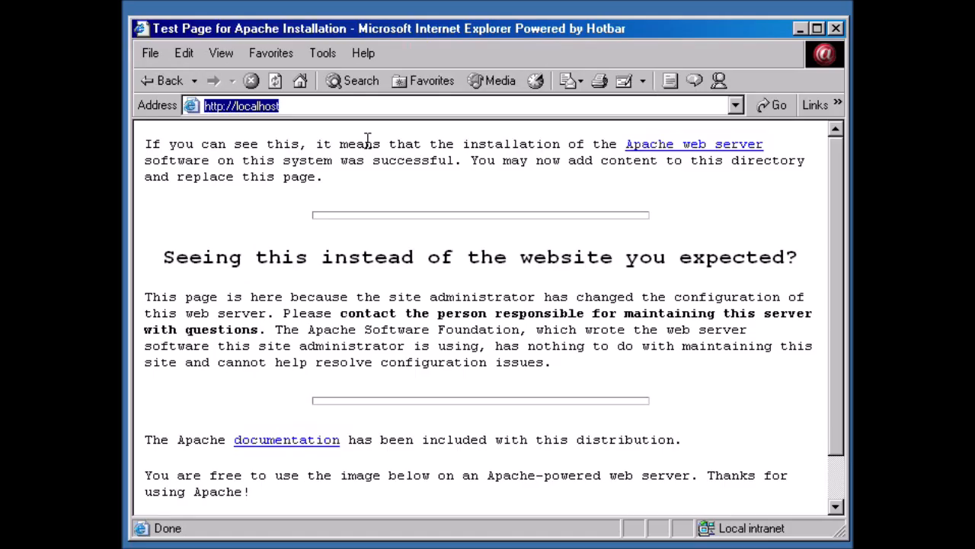
Load 127.0.0.1 to confirm the same Apache test page, then close Internet Explorer.
type("1")
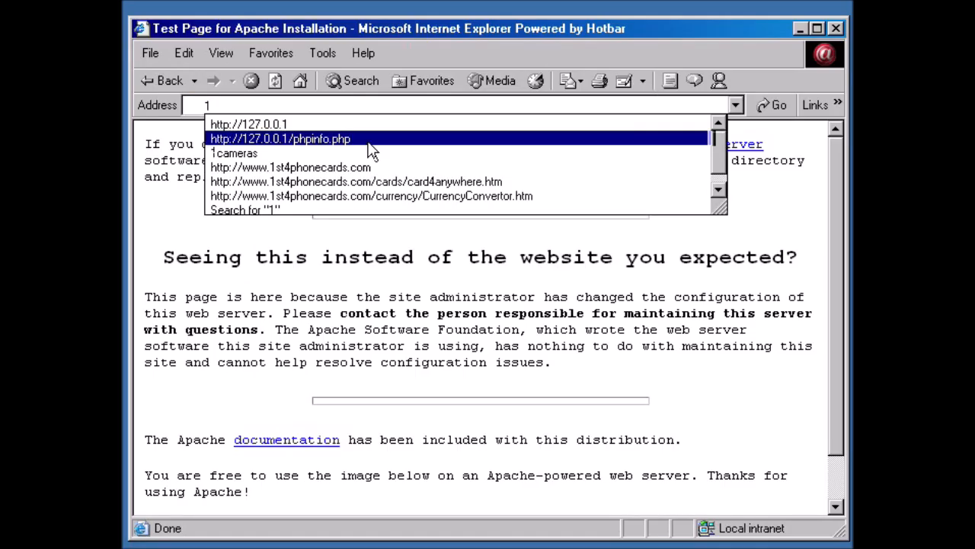
type("27.")
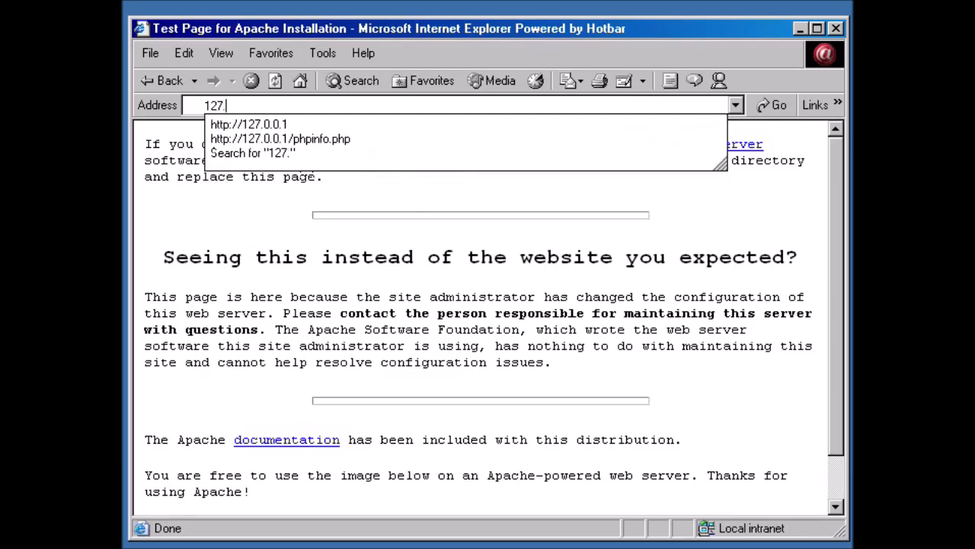
type("0.0.1")
key("Return")
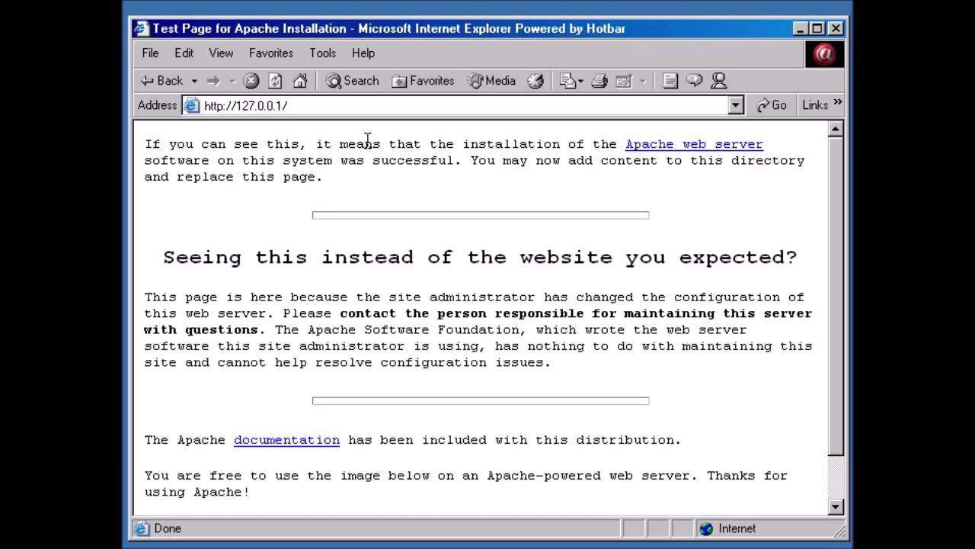
left_click(840, 29)
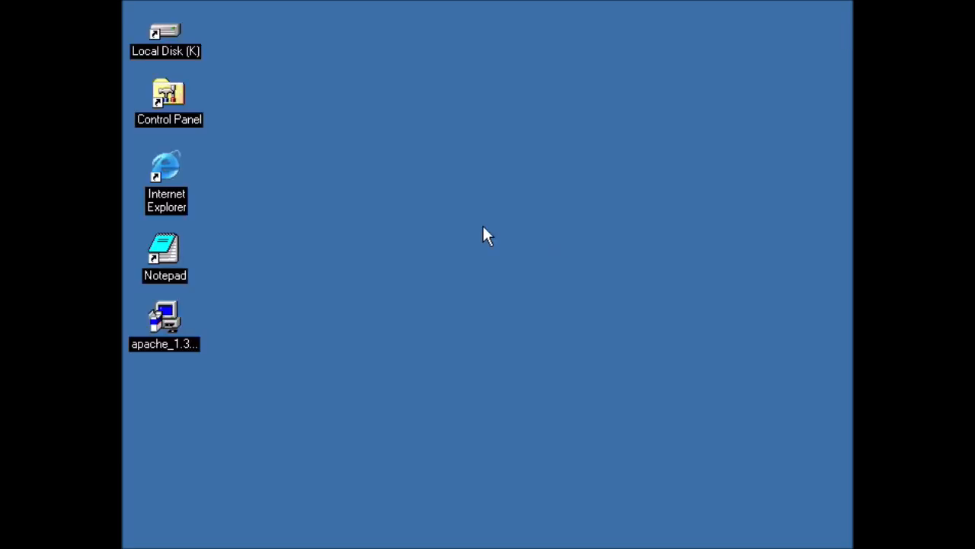
Start a new Notepad document and type <h1>My very first Web Page!!</h1>.
double_click(161, 259)
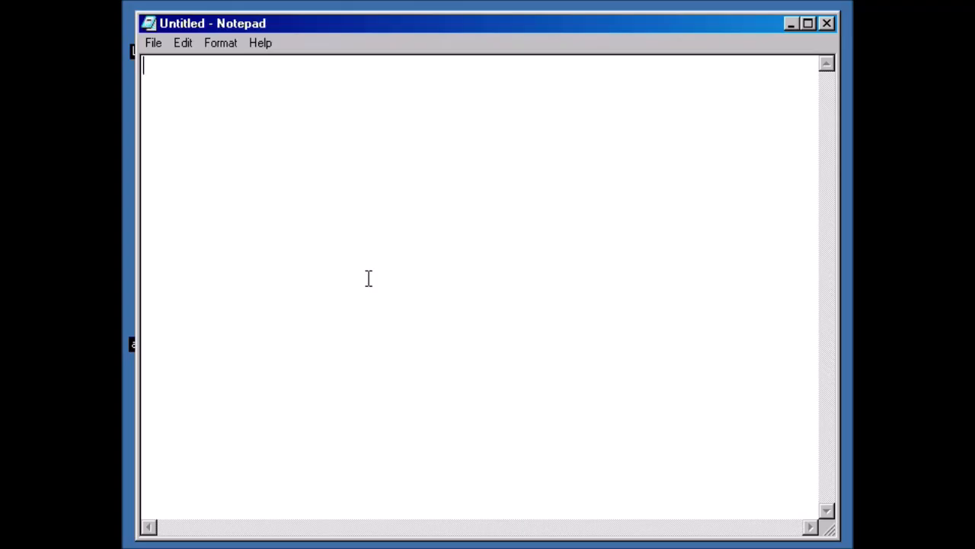
type("<h1>My ")
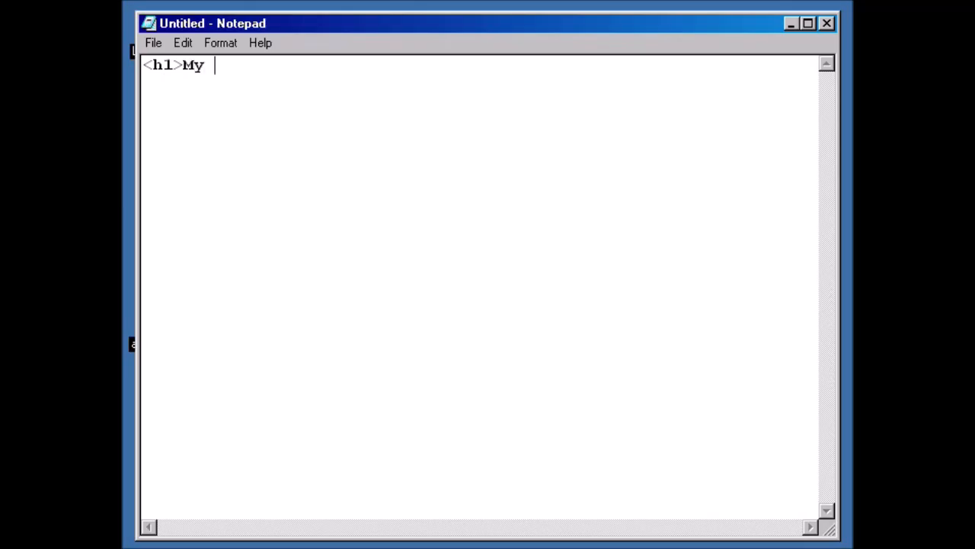
type("very first W")
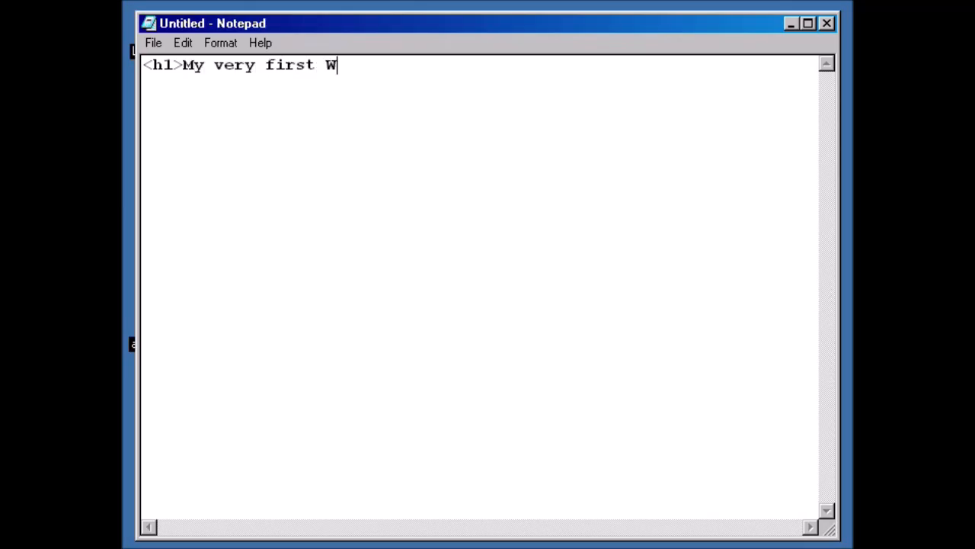
type("eb Page!!<")
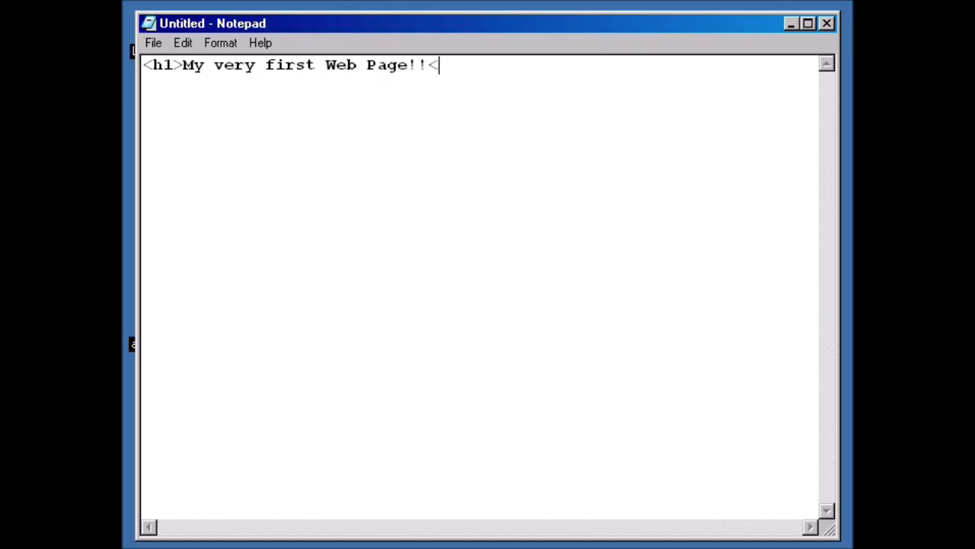
type("/h1>")
Save the page as index.html with type All Files on K:, then close Notepad.
left_click(156, 43)
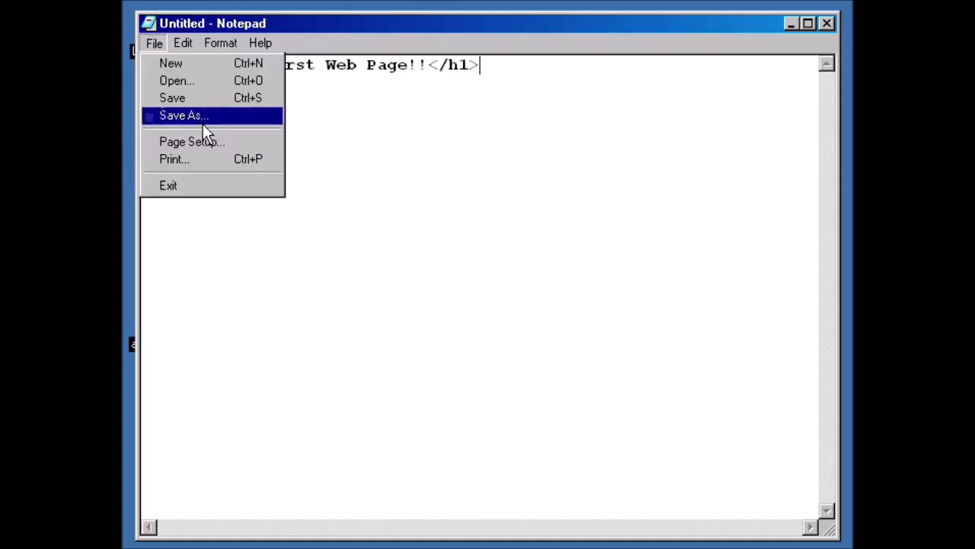
left_click(206, 119)
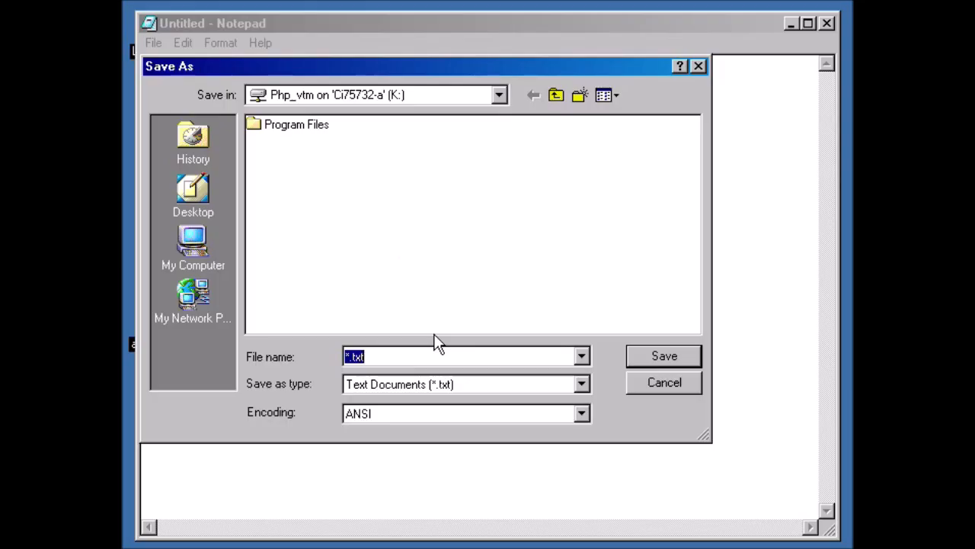
type("index.html")
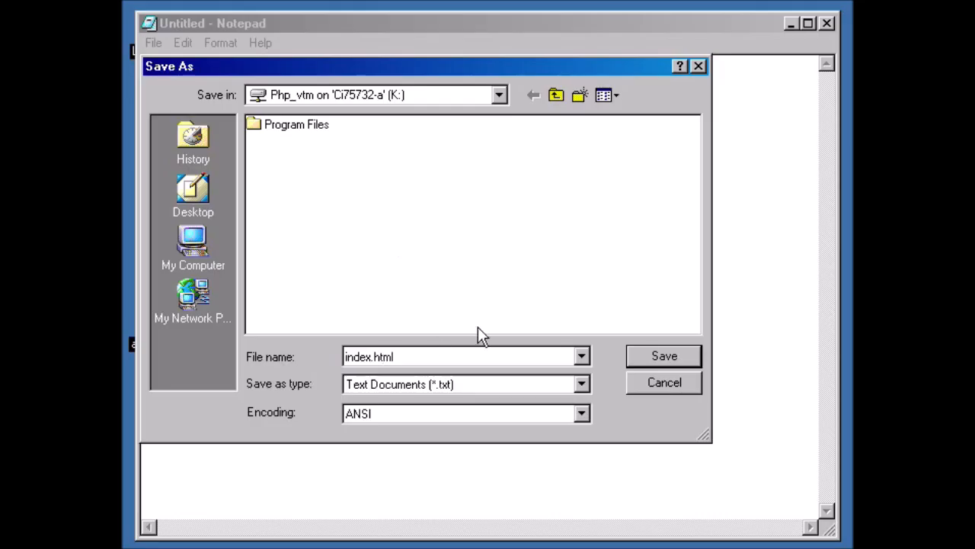
left_click(582, 383)
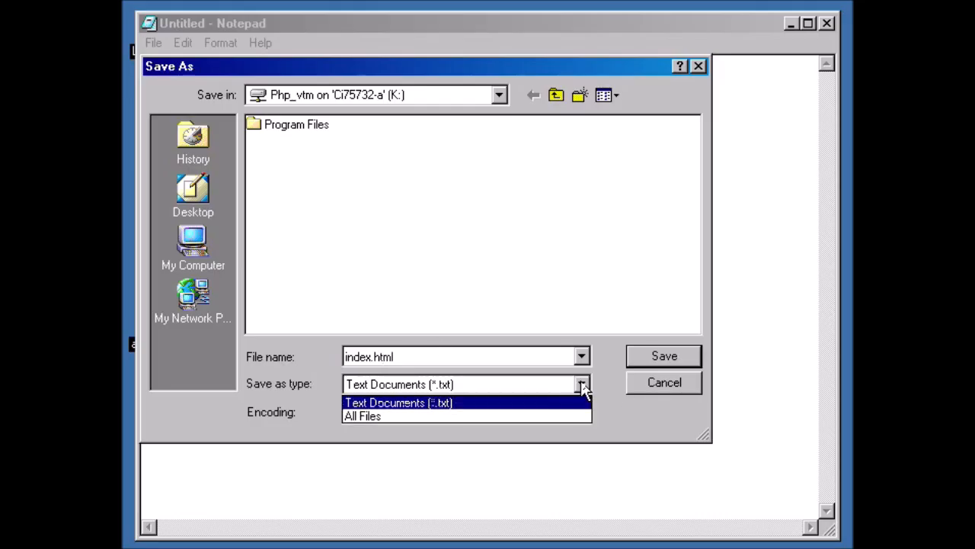
left_click(475, 415)
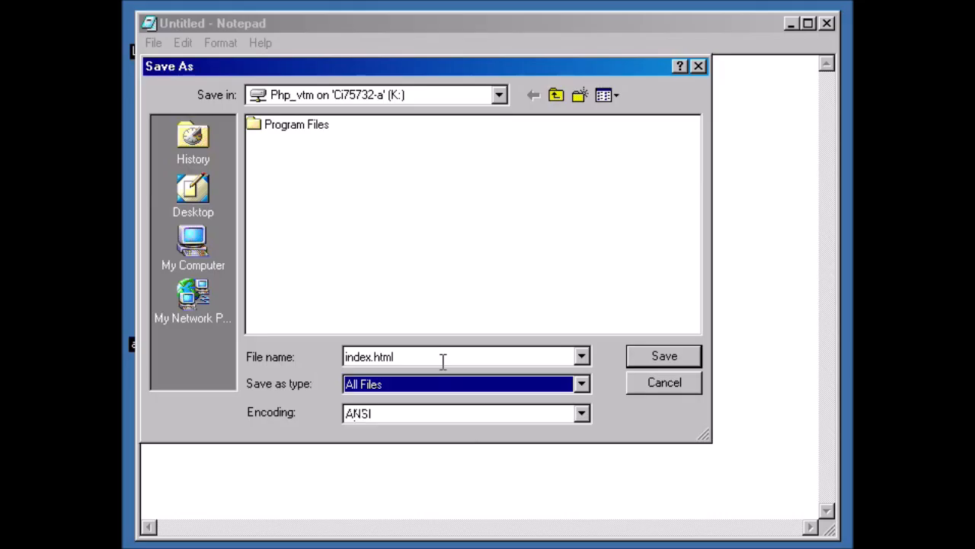
left_click(672, 353)
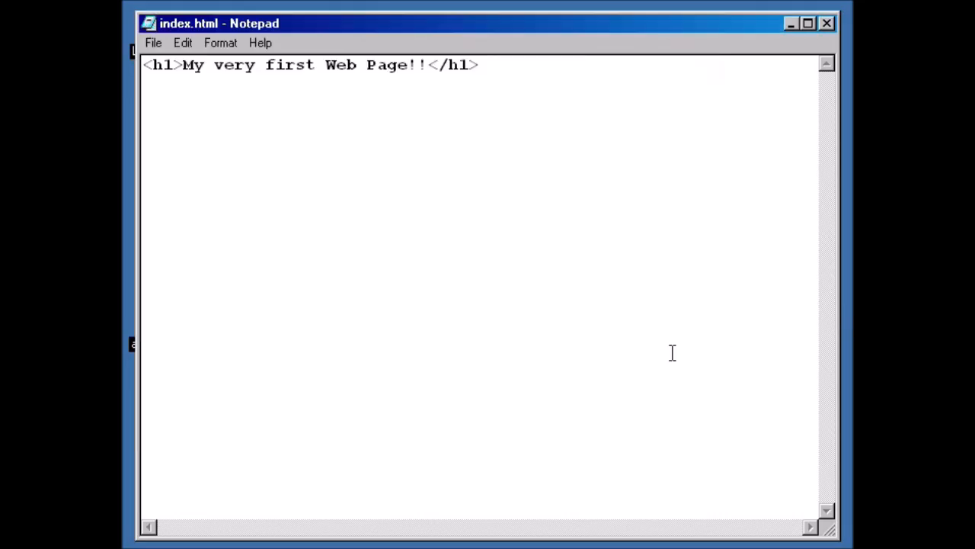
left_click(827, 23)
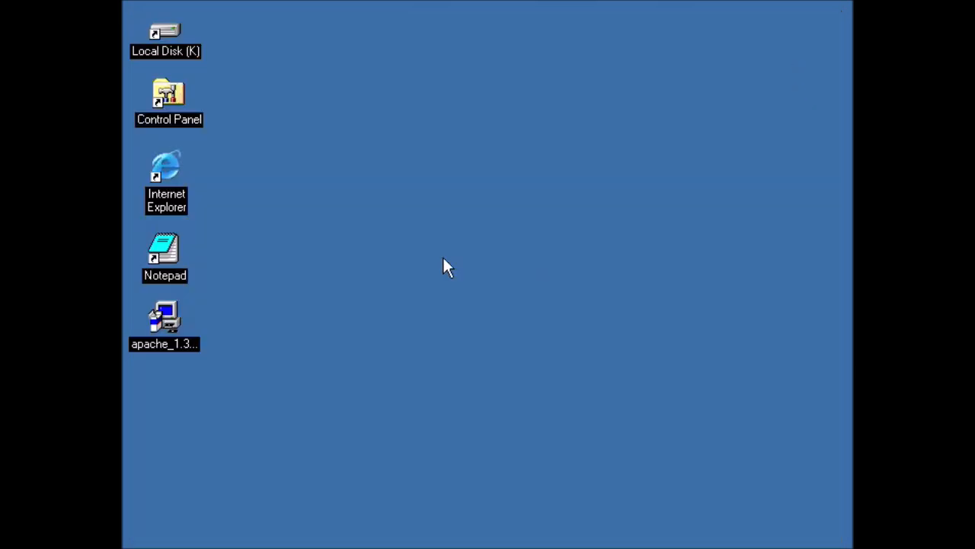
Open the K: drive and move index.html from PHP_VTM onto the desktop beside the window.
double_click(161, 29)
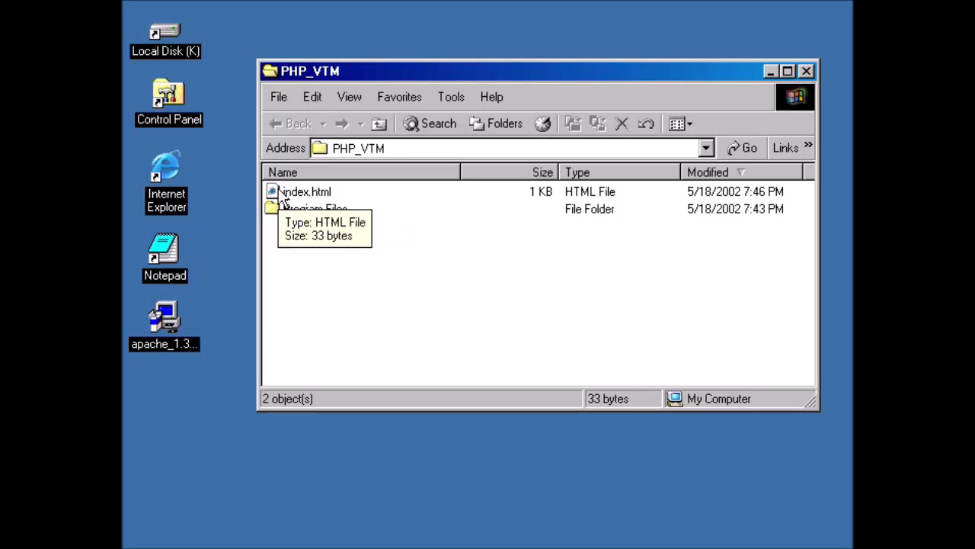
left_click_drag(273, 193, 166, 406)
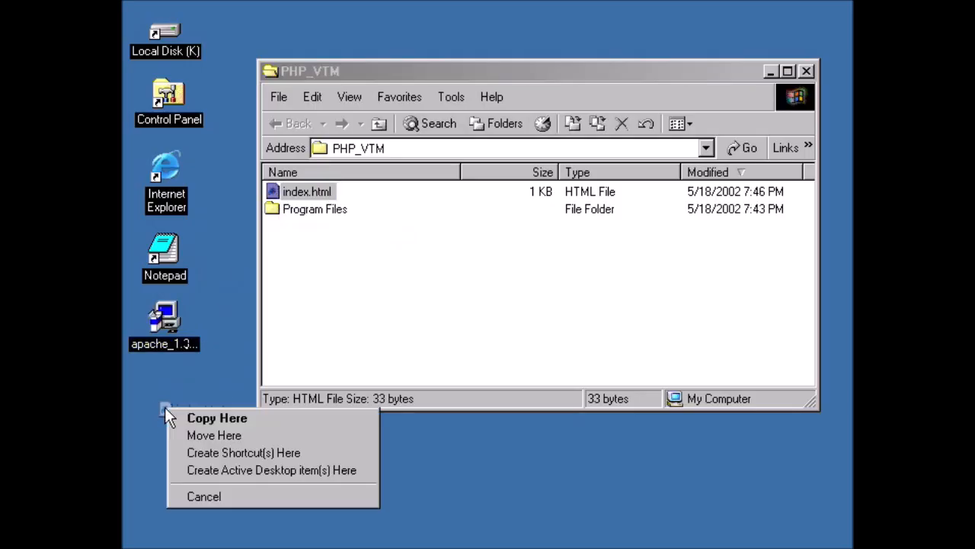
left_click(204, 439)
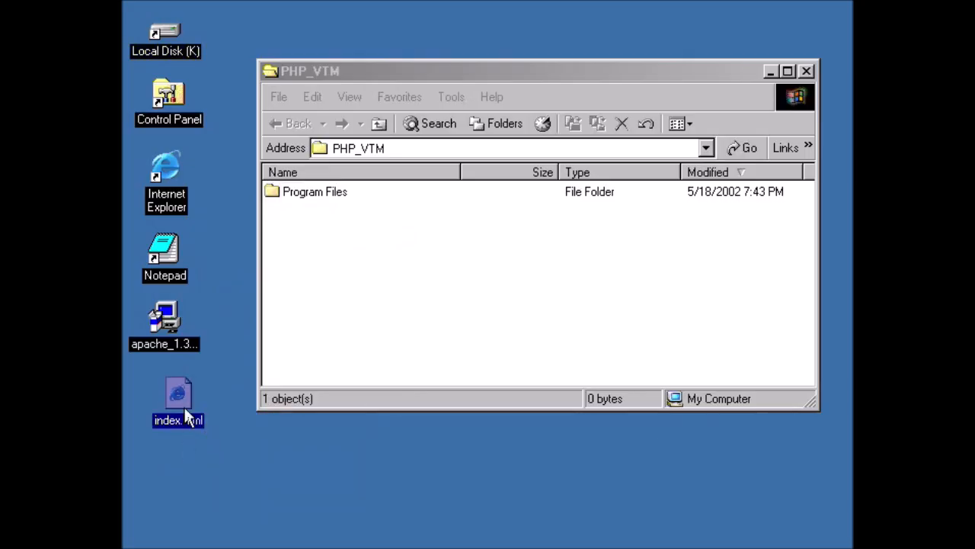
left_click_drag(177, 395, 155, 394)
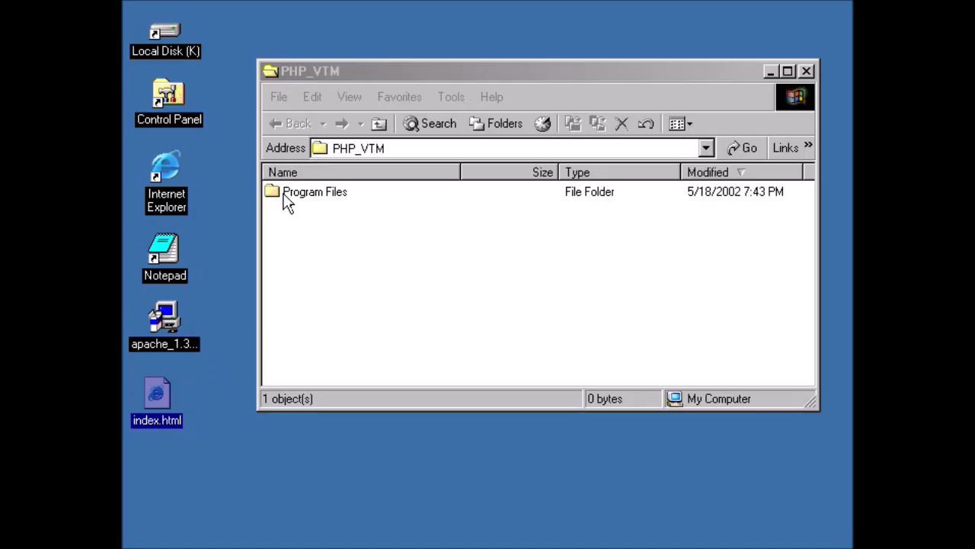
Open Program Files > Apache Group > Apache > htdocs in the Explorer window.
double_click(273, 195)
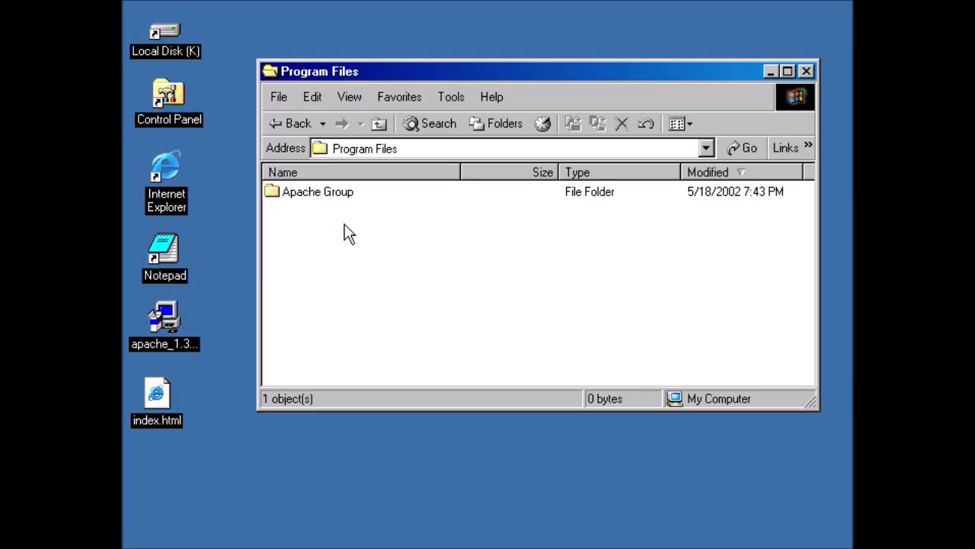
left_click(273, 191)
double_click(273, 190)
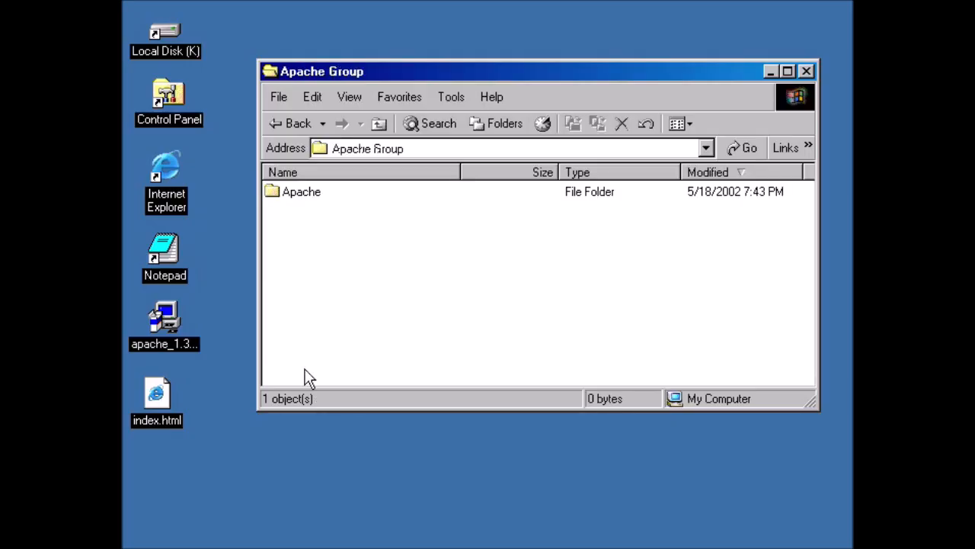
left_click(272, 193)
double_click(274, 196)
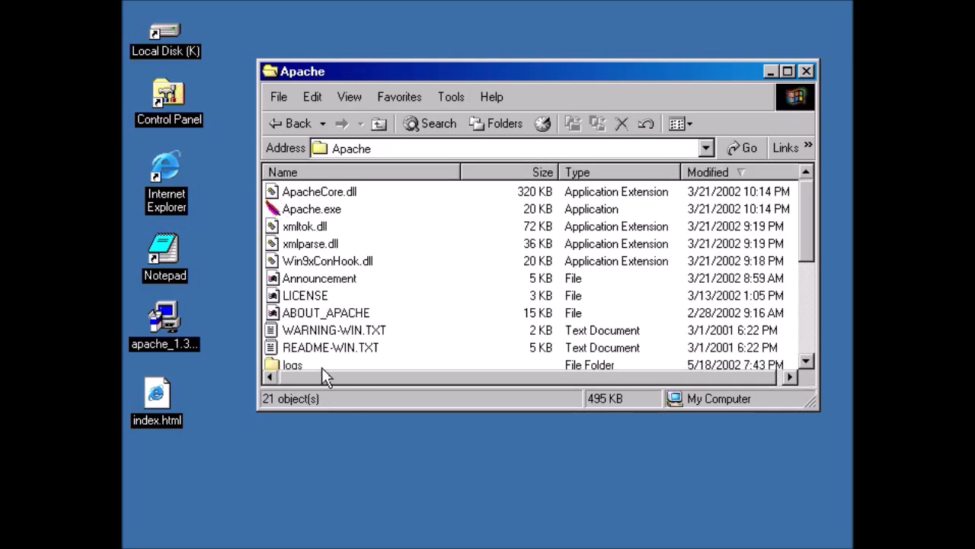
scroll(390, 282, "down", 3)
scroll(390, 289, "down", 1)
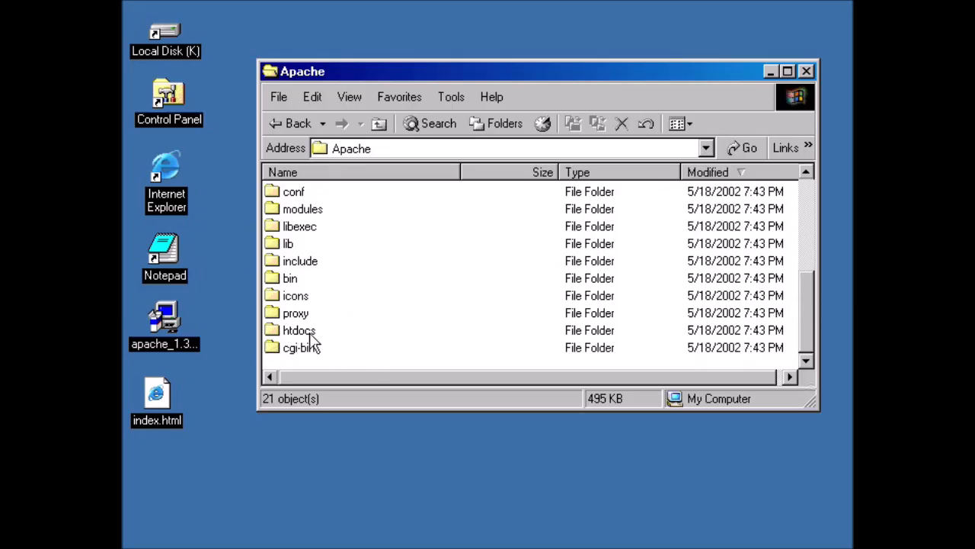
double_click(272, 332)
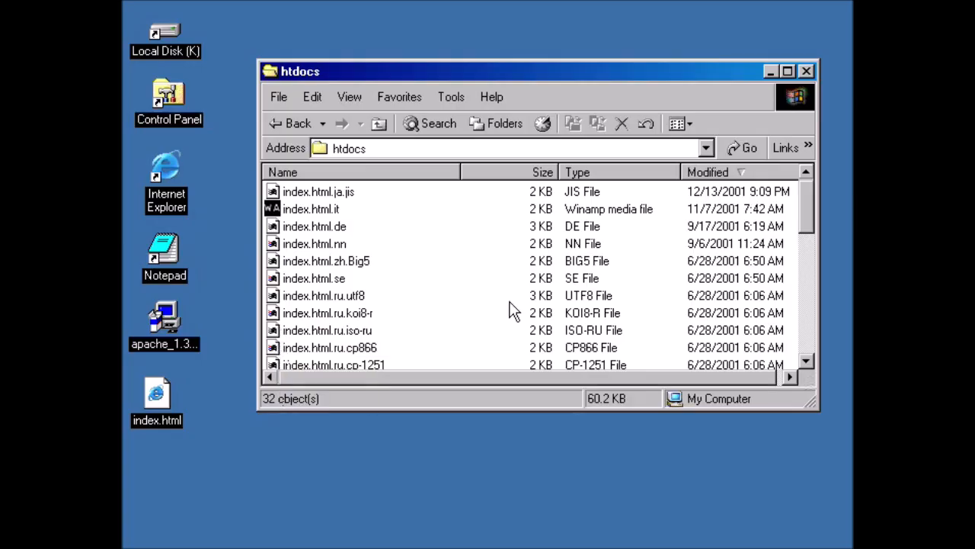
Move index.html from the desktop into htdocs, replacing the default page, then launch Internet Explorer.
left_click(164, 426)
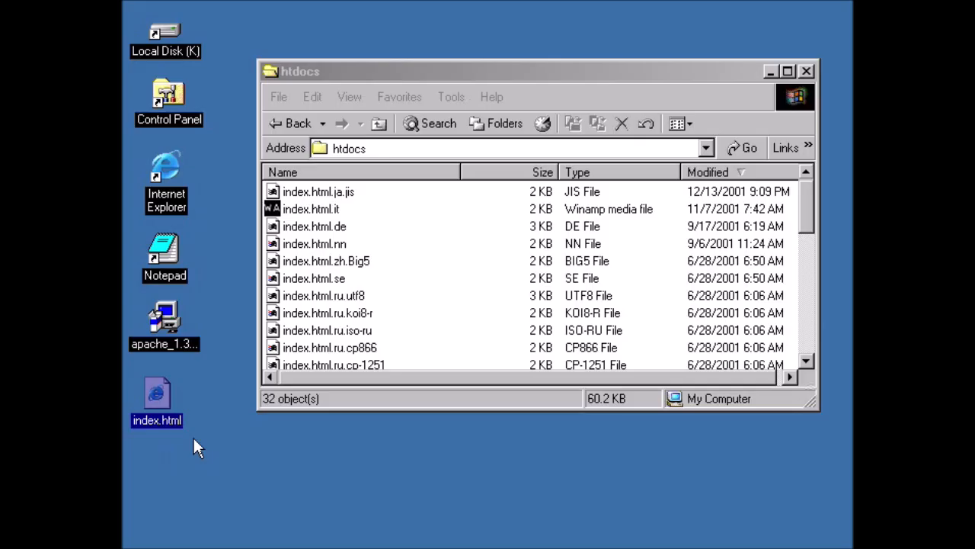
left_click_drag(157, 394, 444, 250)
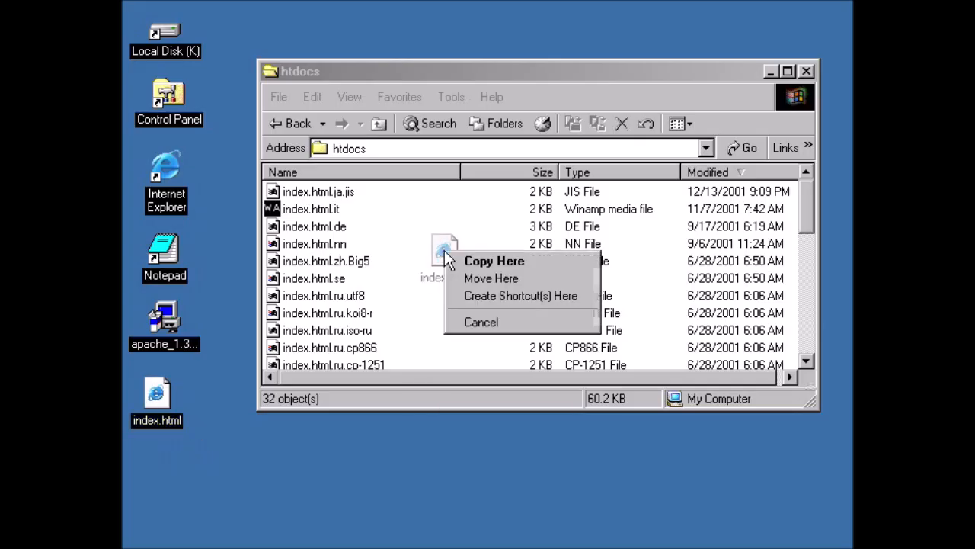
left_click(469, 277)
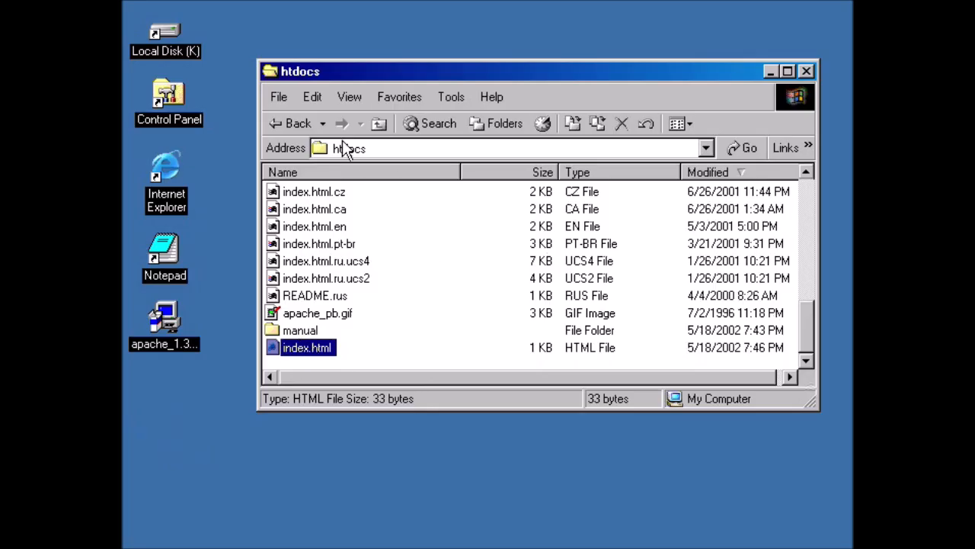
double_click(166, 169)
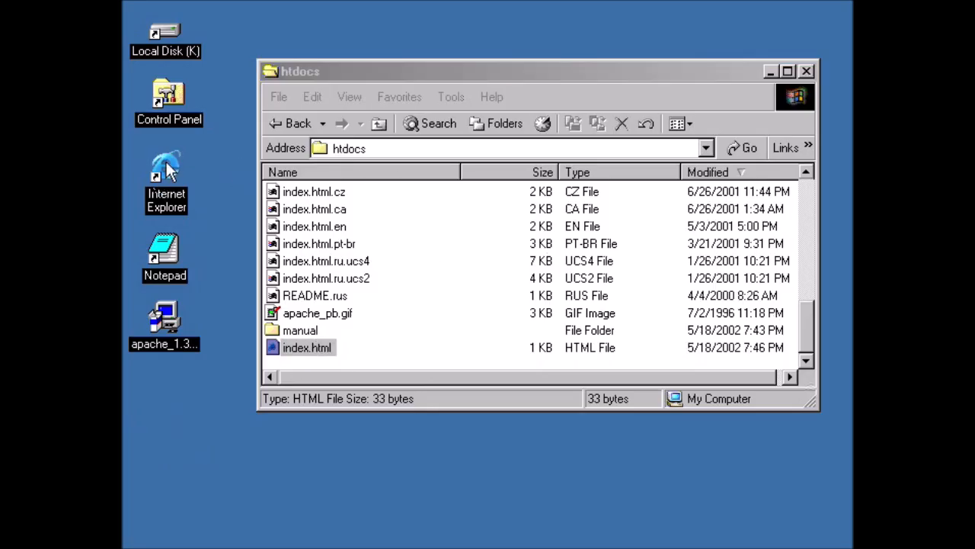
left_click(409, 104)
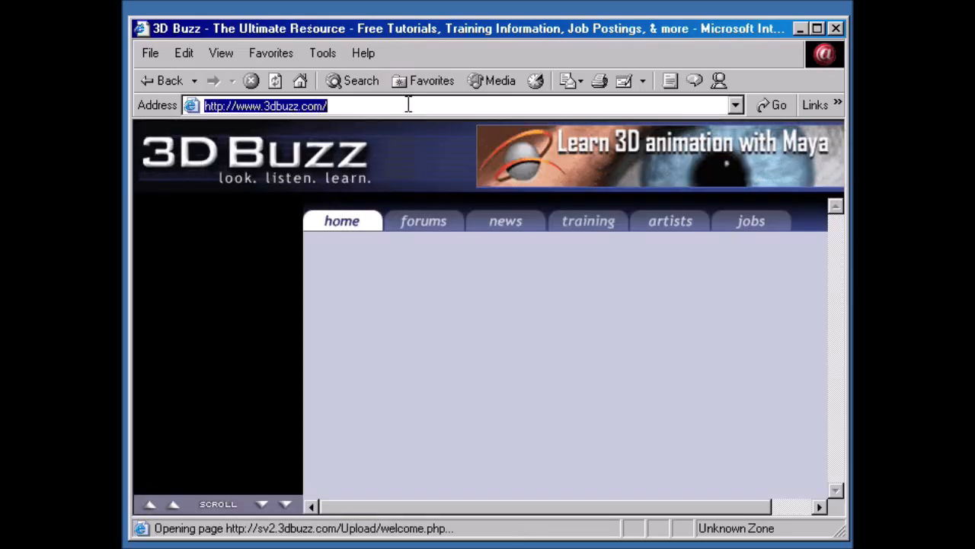
type("localhost")
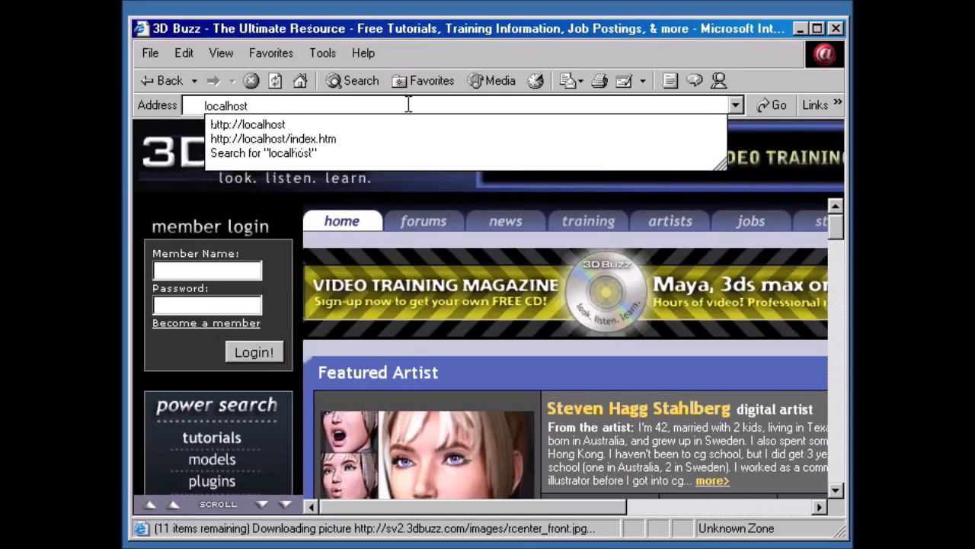
key("Down")
key("Return")
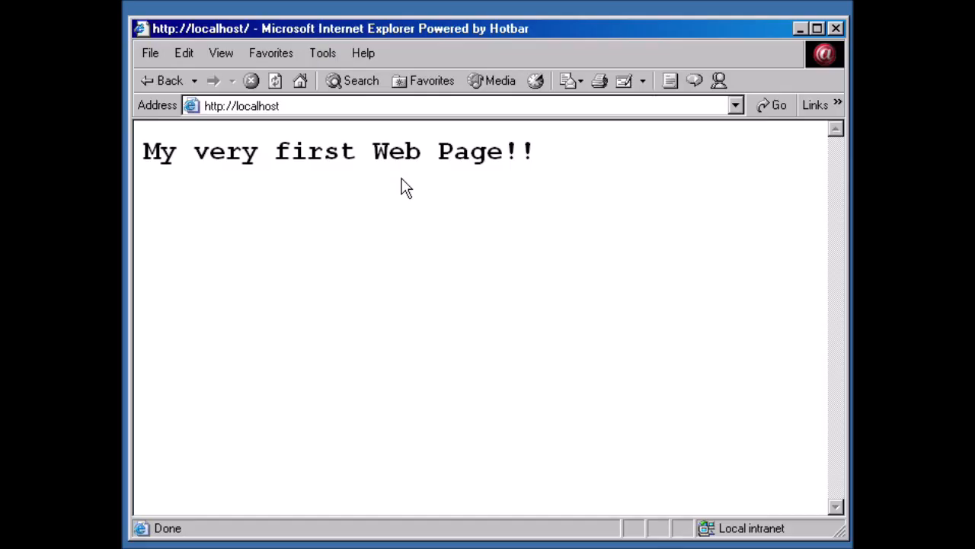
Minimize the browser, browse to Apache Group > Apache > conf, and open httpd.conf with Notepad.
left_click(799, 29)
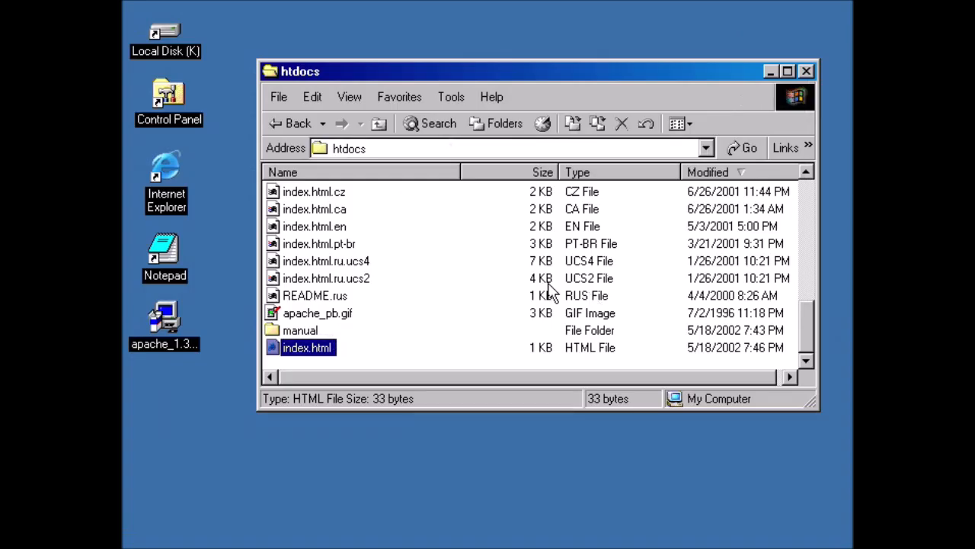
left_click(379, 123)
left_click(379, 122)
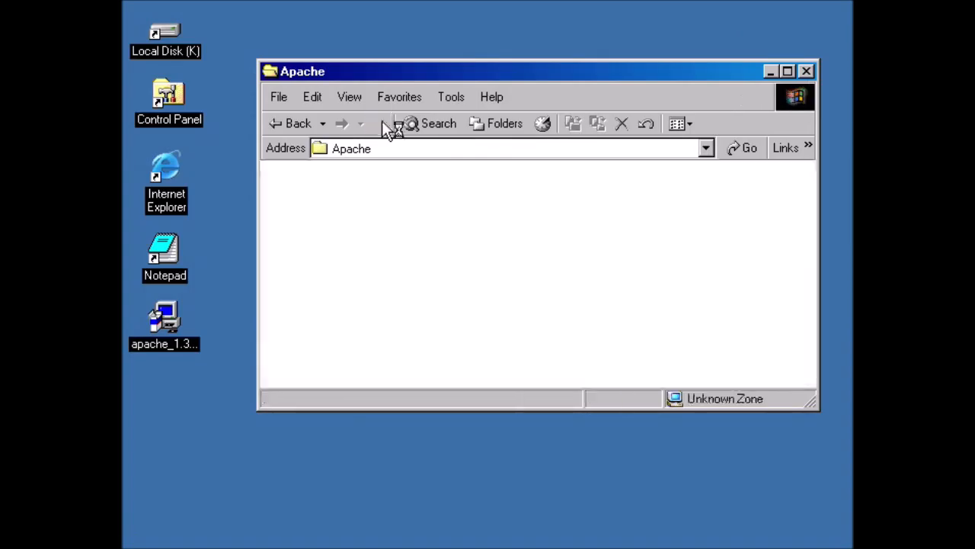
left_click(379, 122)
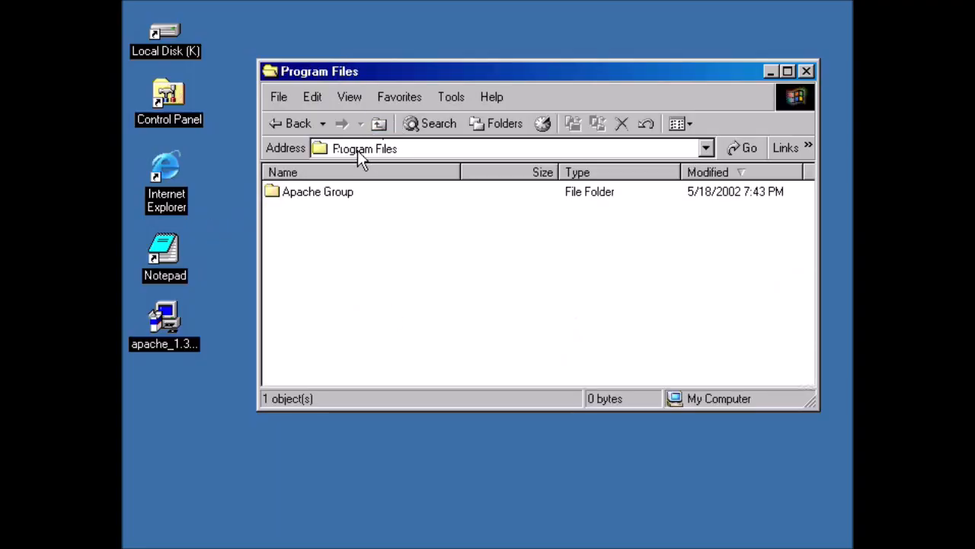
double_click(276, 197)
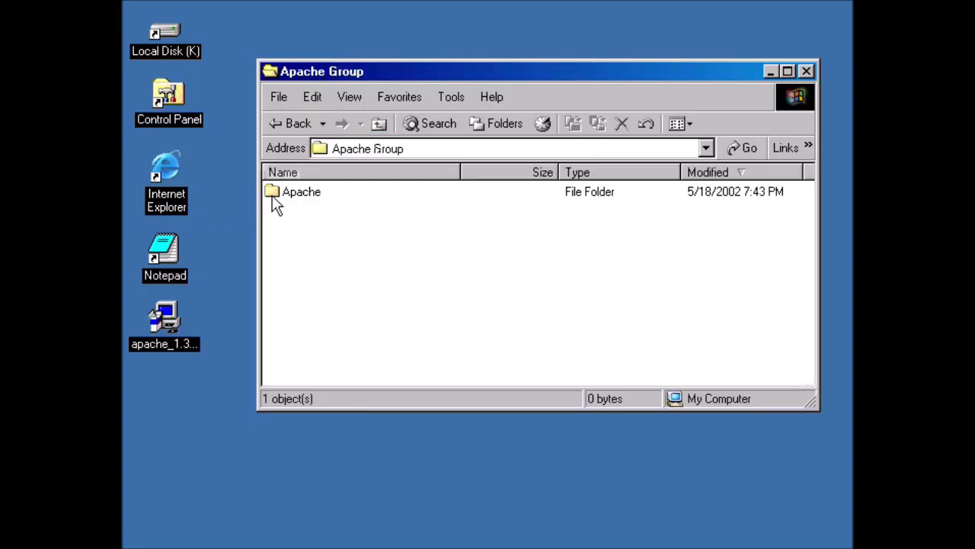
double_click(275, 195)
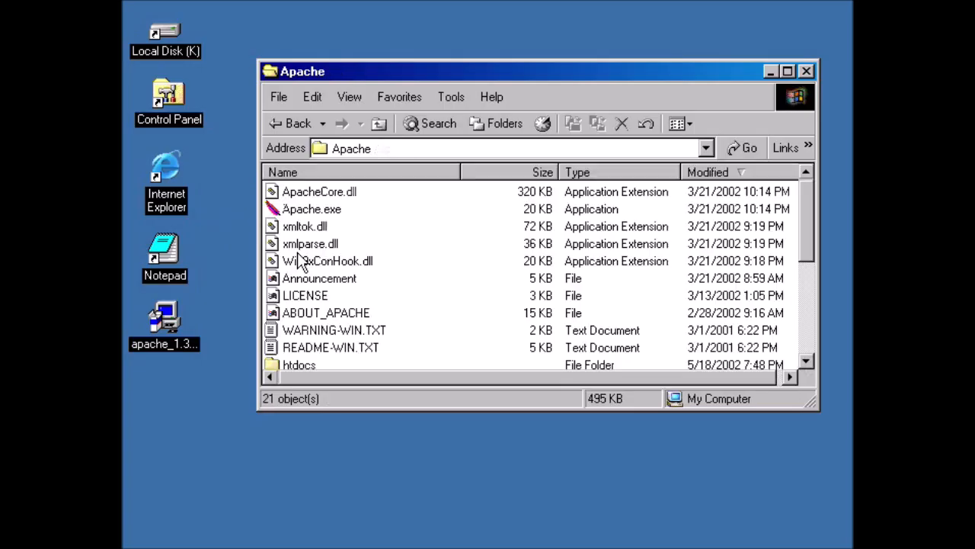
scroll(484, 321, "down", 4)
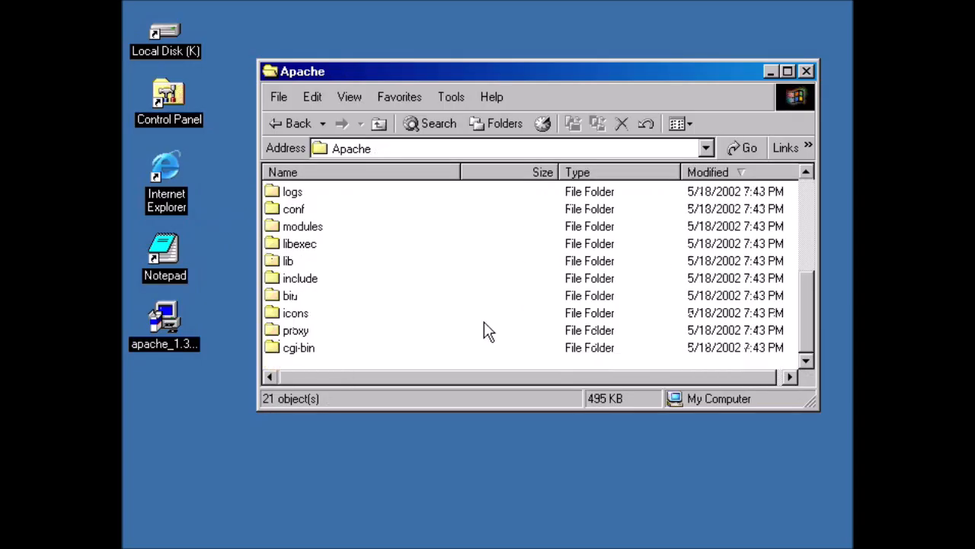
double_click(273, 210)
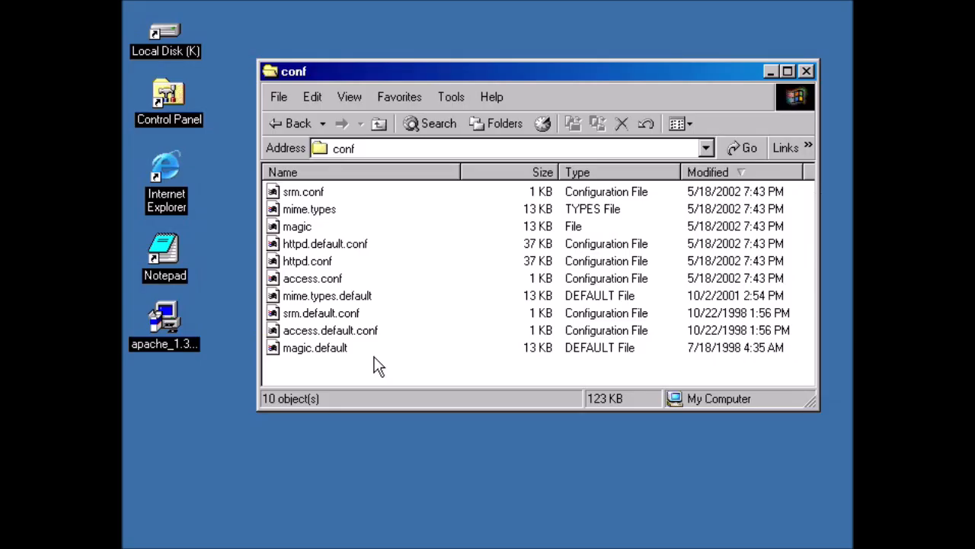
right_click(293, 262)
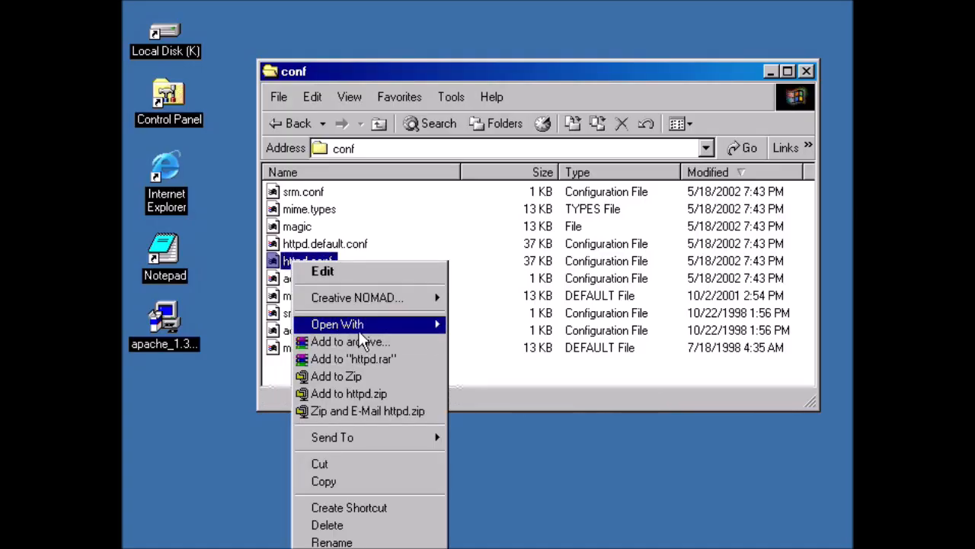
mouse_move(360, 331)
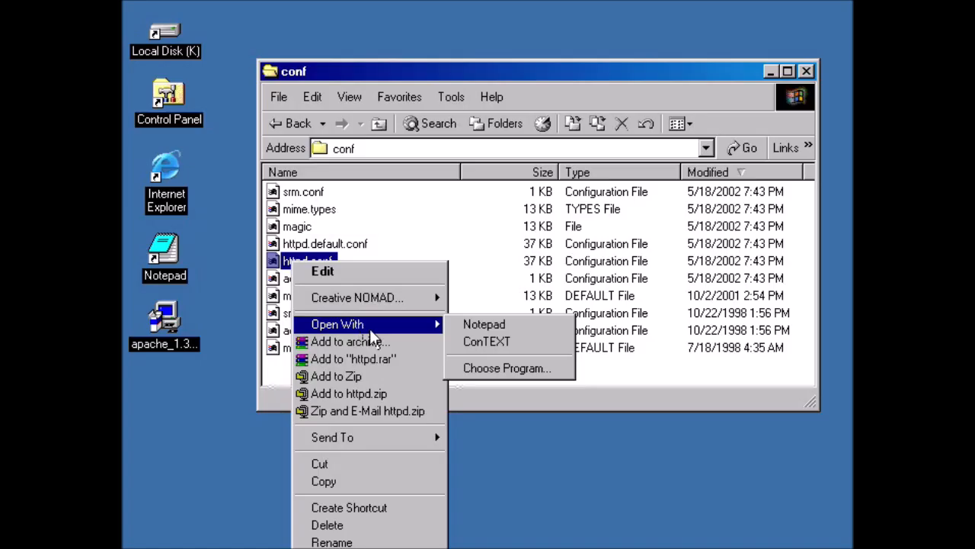
left_click(524, 323)
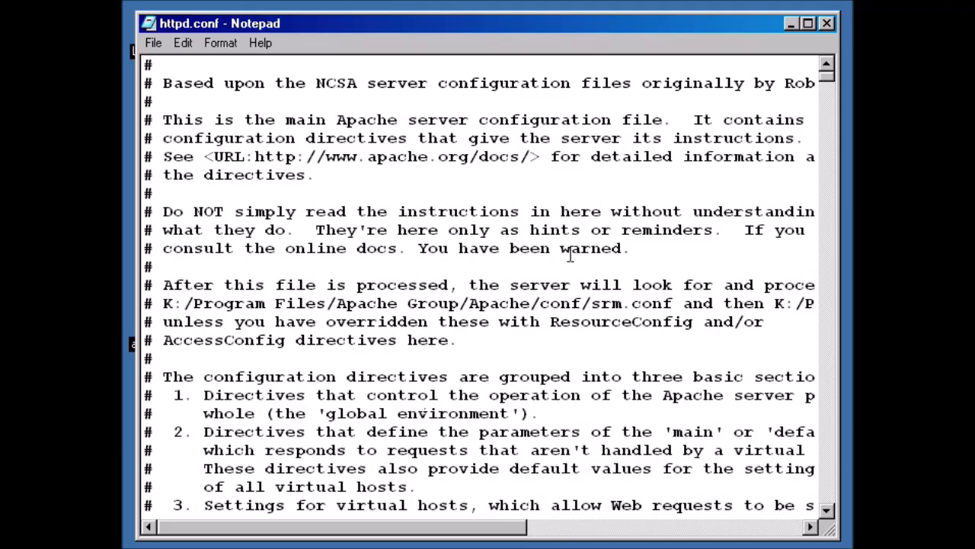
Highlight the ServerType standalone line and the ServerRoot path line in httpd.conf.
scroll(392, 295, "down", 12)
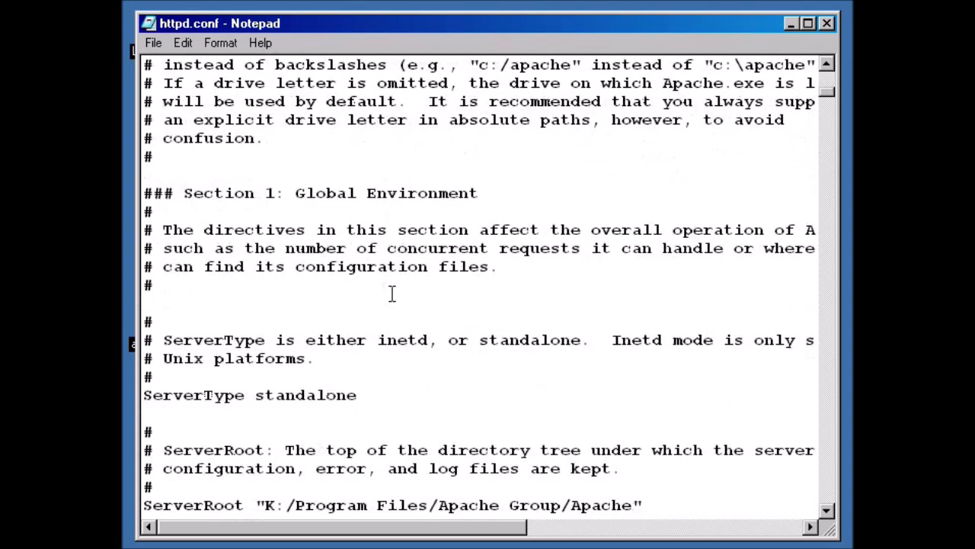
scroll(392, 295, "down", 1)
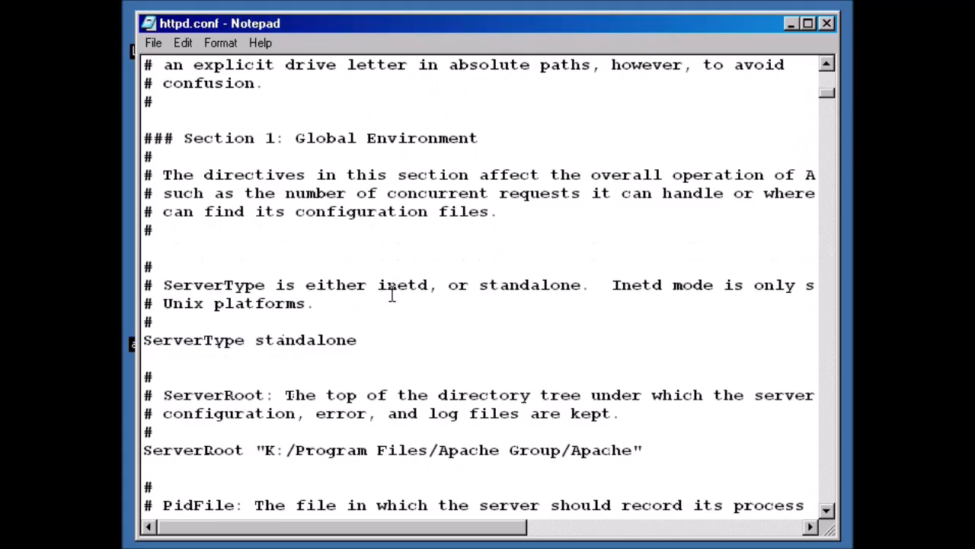
left_click_drag(365, 345, 143, 343)
left_click(204, 395)
left_click_drag(647, 450, 180, 451)
left_click(358, 415)
Scroll down to the Port section and highlight the port value 80.
scroll(358, 412, "down", 1)
scroll(357, 412, "down", 3)
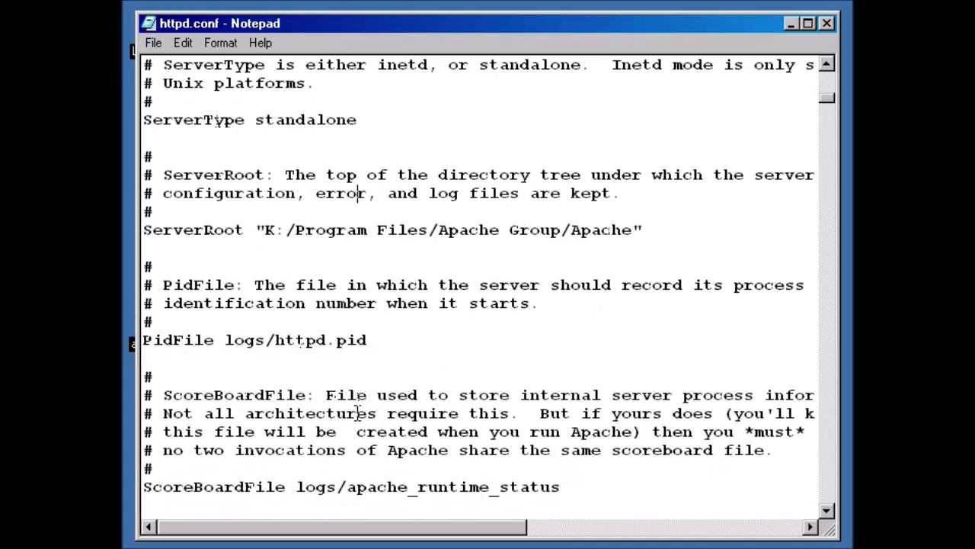
scroll(457, 340, "down", 3)
scroll(451, 339, "down", 2)
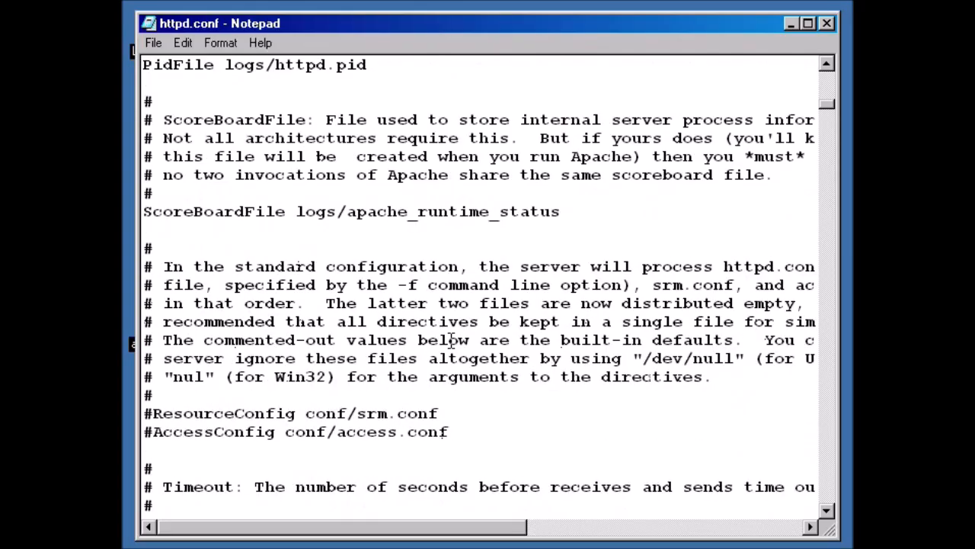
scroll(451, 340, "down", 9)
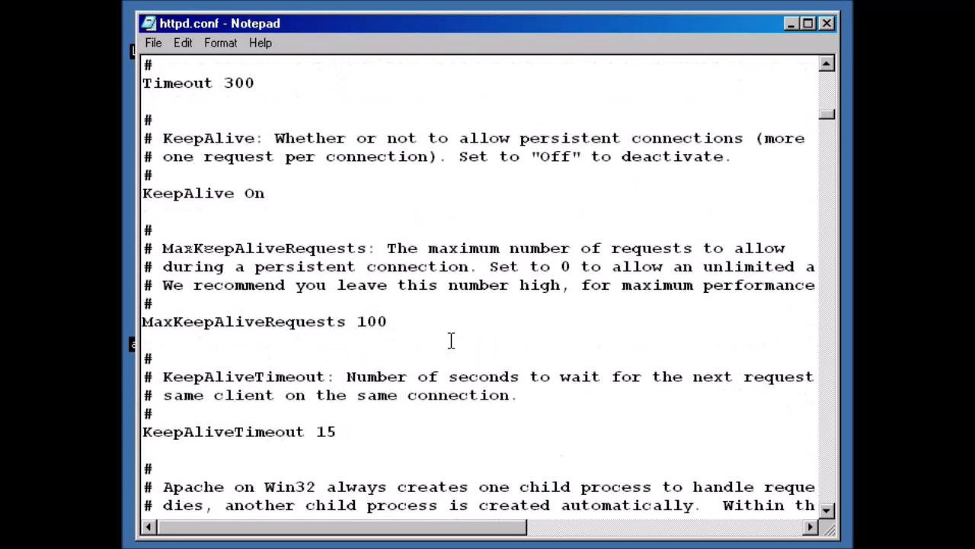
scroll(451, 340, "up", 3)
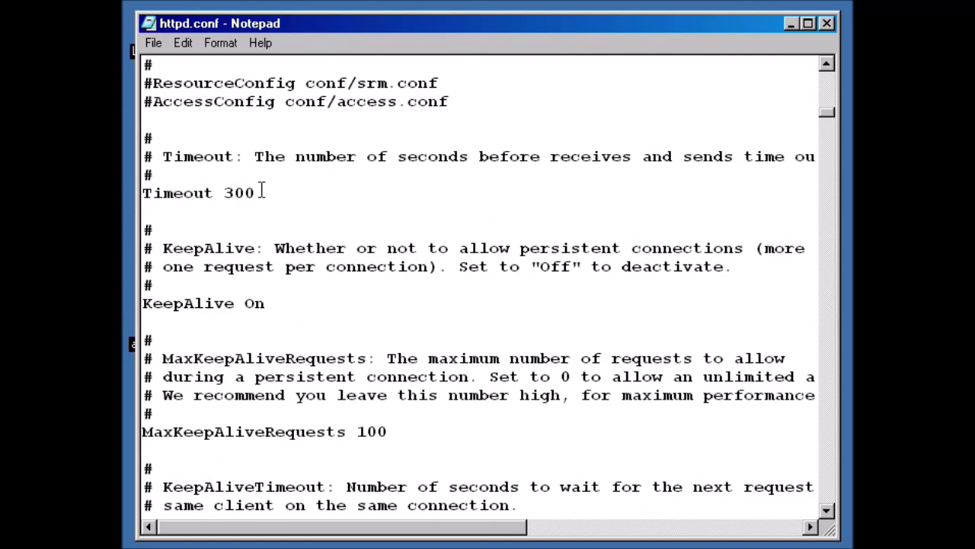
scroll(281, 191, "down", 1)
scroll(290, 206, "down", 11)
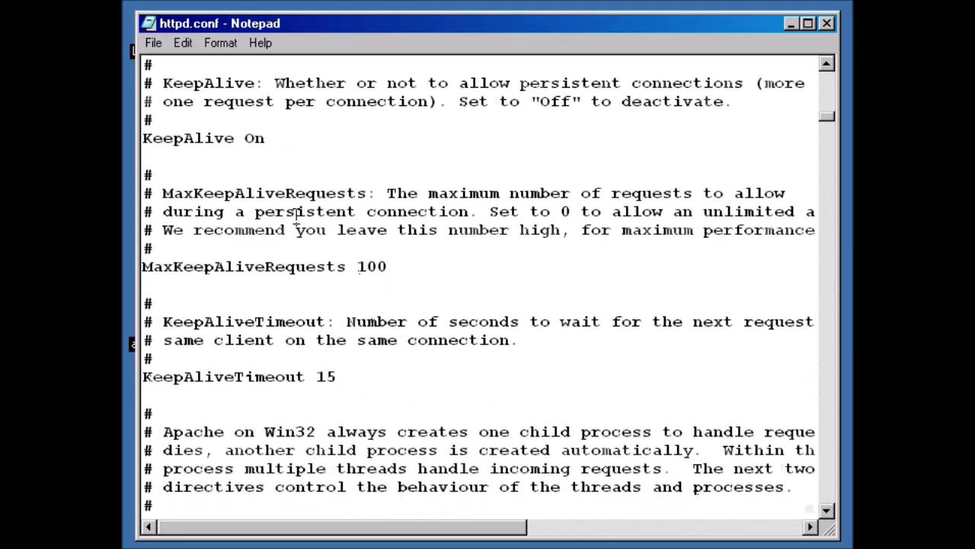
scroll(297, 221, "down", 13)
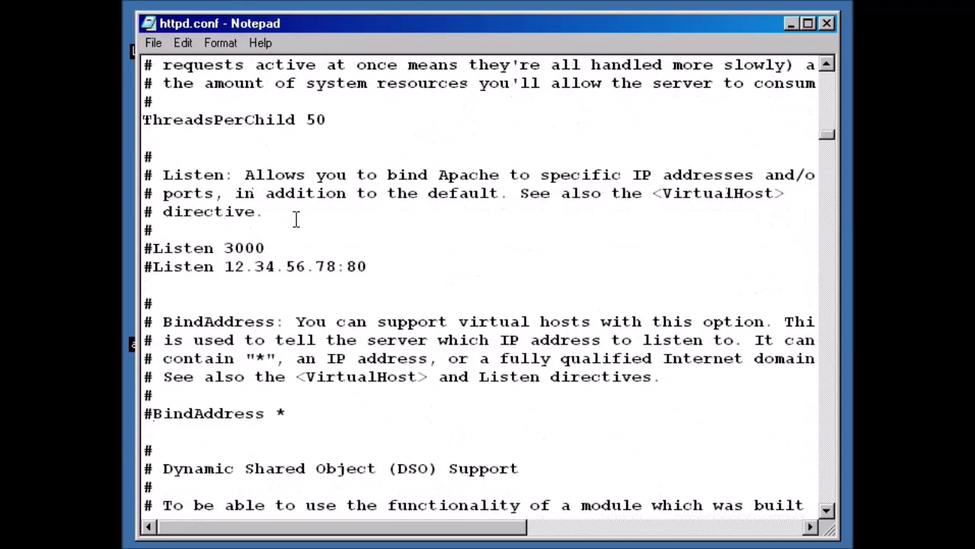
scroll(295, 221, "down", 13)
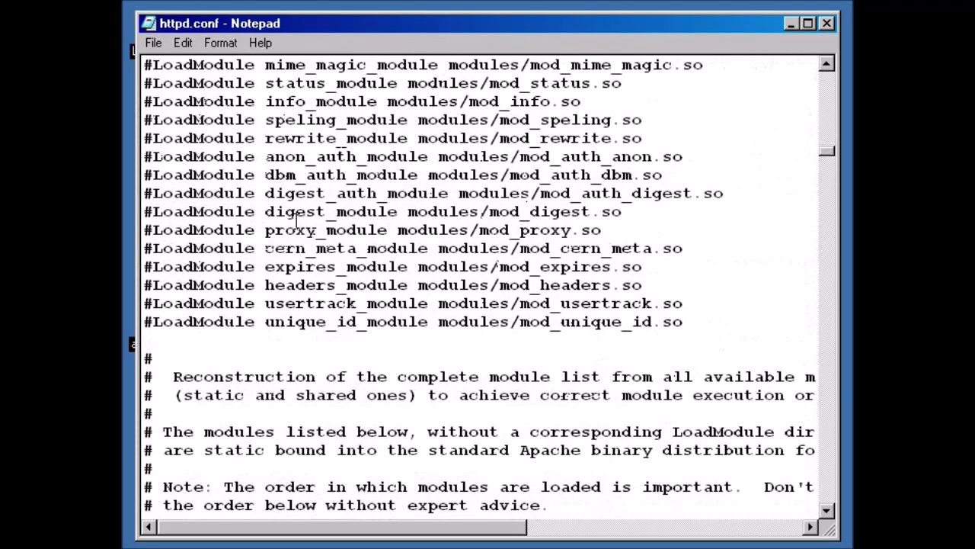
scroll(297, 221, "down", 17)
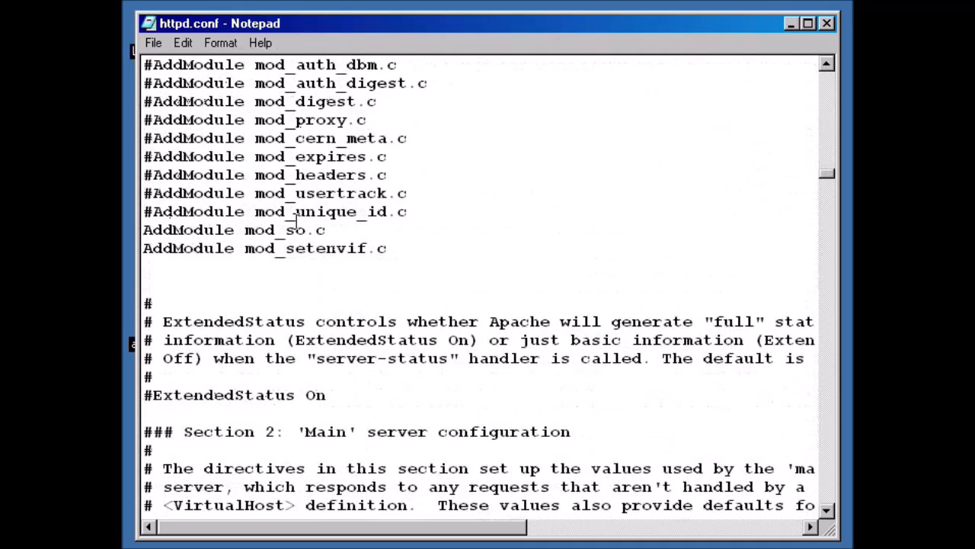
scroll(296, 221, "down", 5)
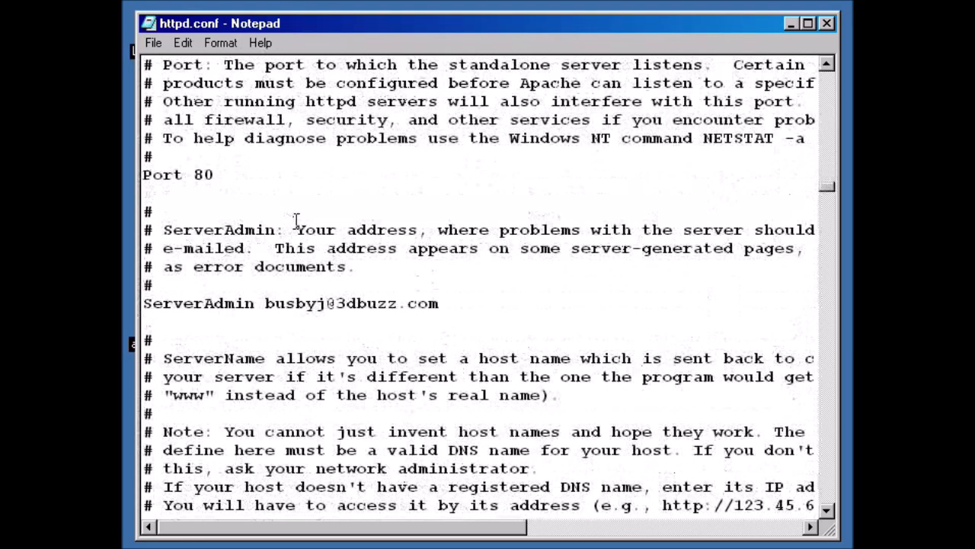
left_click_drag(219, 175, 185, 175)
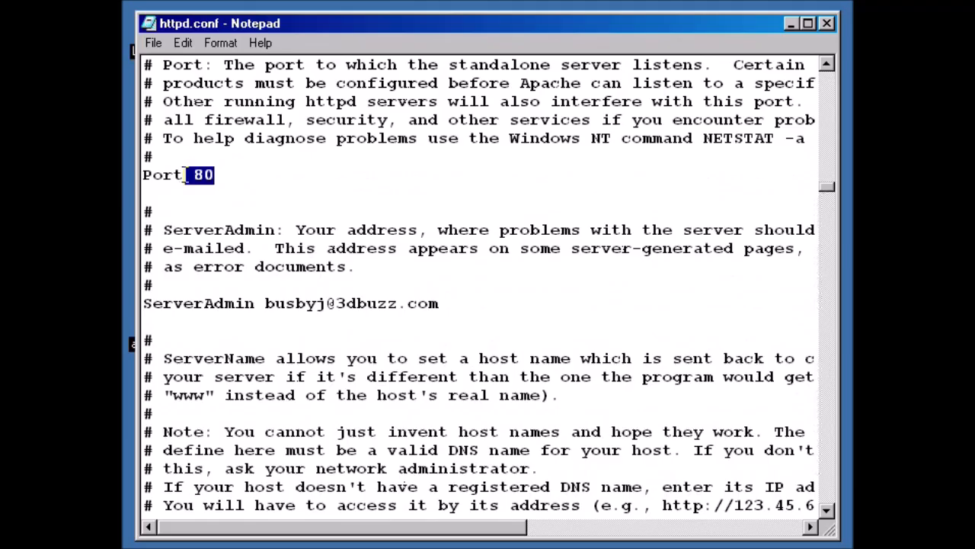
Highlight the ServerAdmin address, ServerName localhost, and the htdocs folder in the DocumentRoot path.
left_click(244, 197)
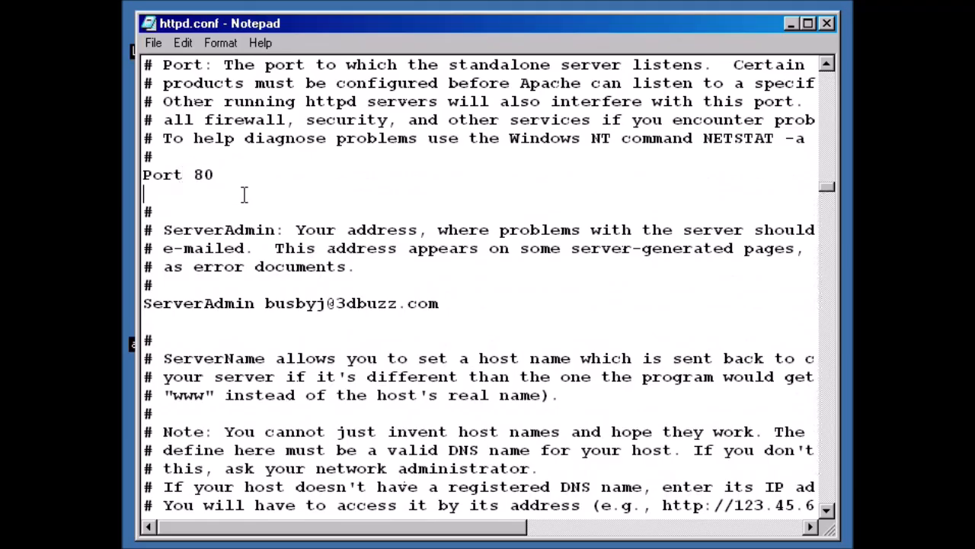
scroll(230, 207, "down", 1)
left_click_drag(445, 251, 260, 251)
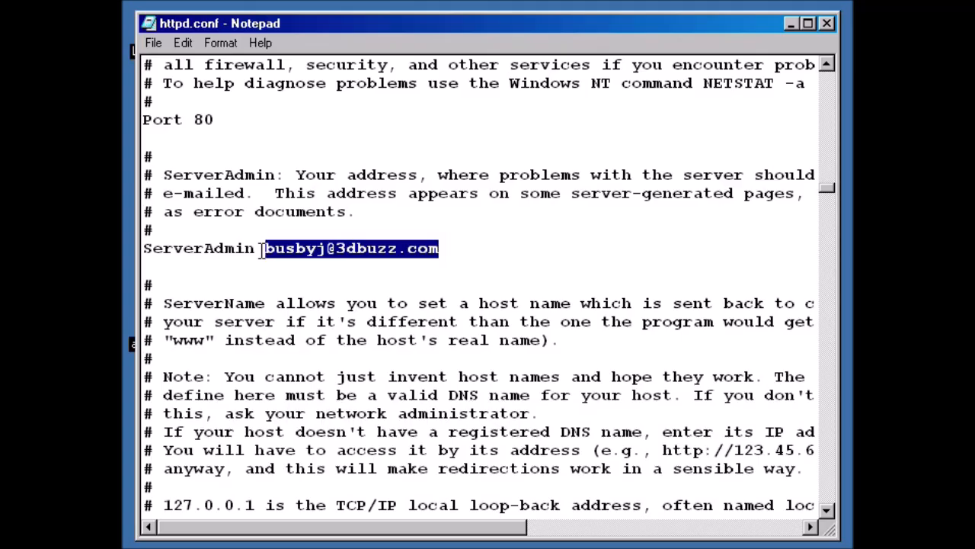
scroll(429, 254, "down", 2)
scroll(429, 255, "down", 5)
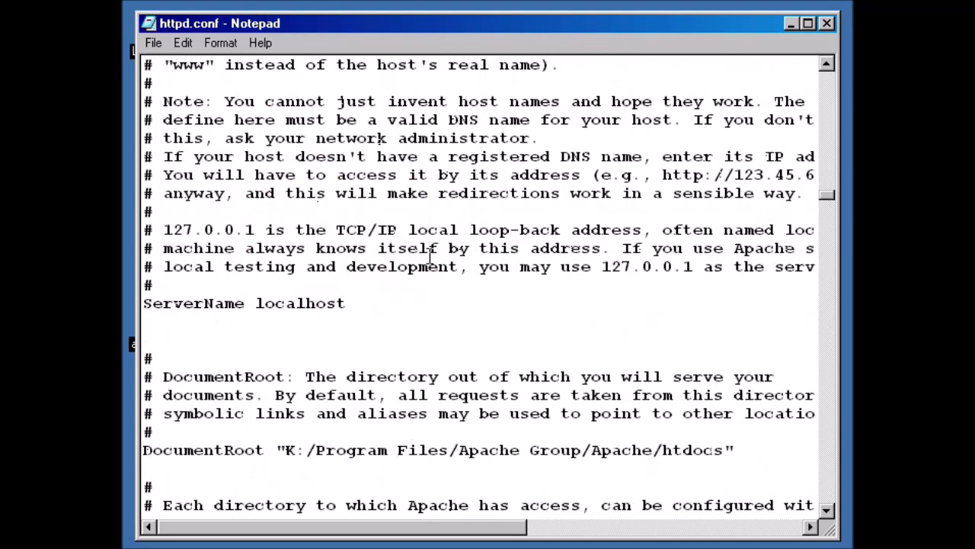
left_click_drag(256, 192, 353, 192)
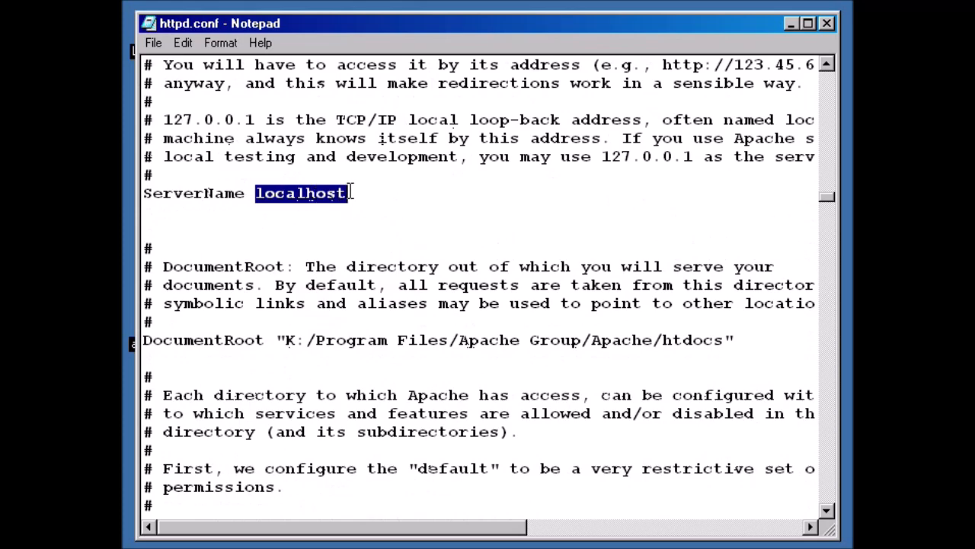
left_click(369, 217)
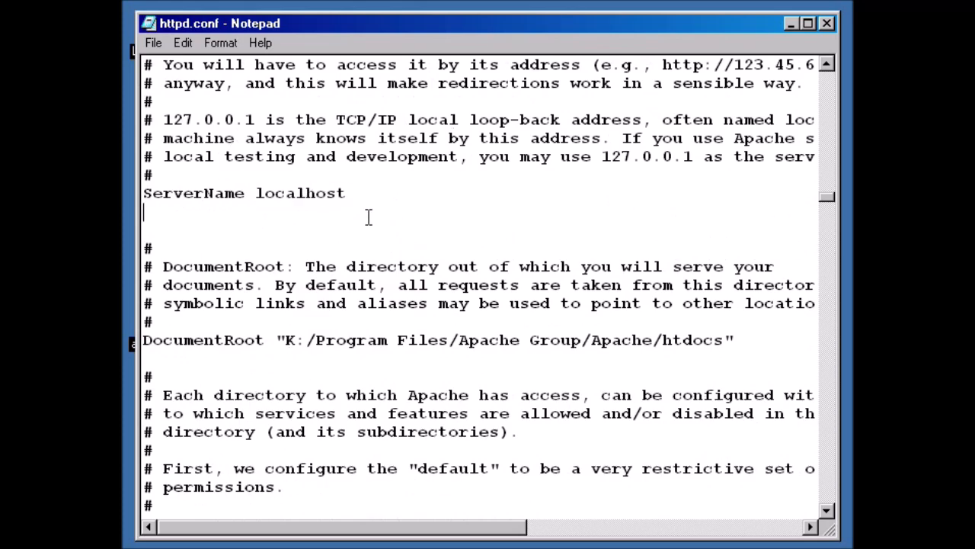
scroll(369, 217, "down", 1)
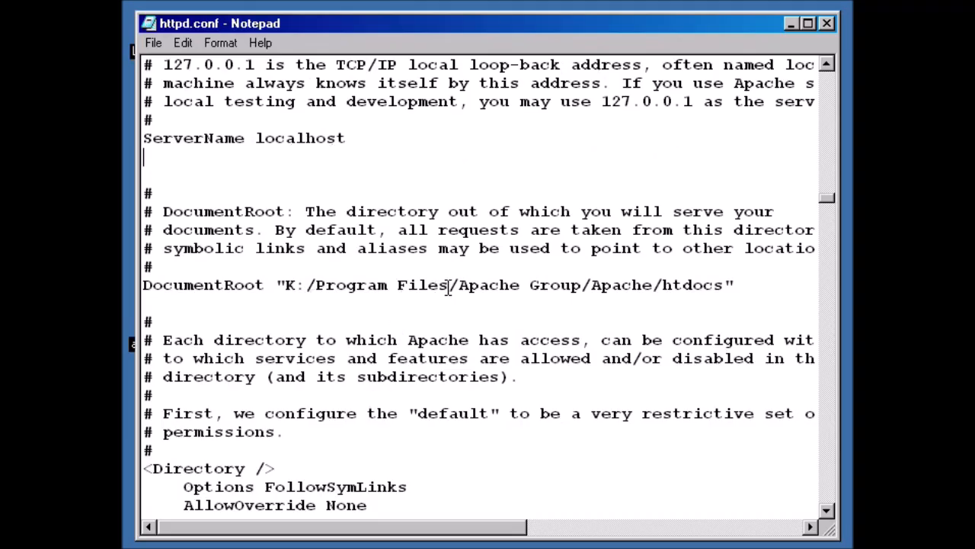
left_click_drag(663, 284, 771, 285)
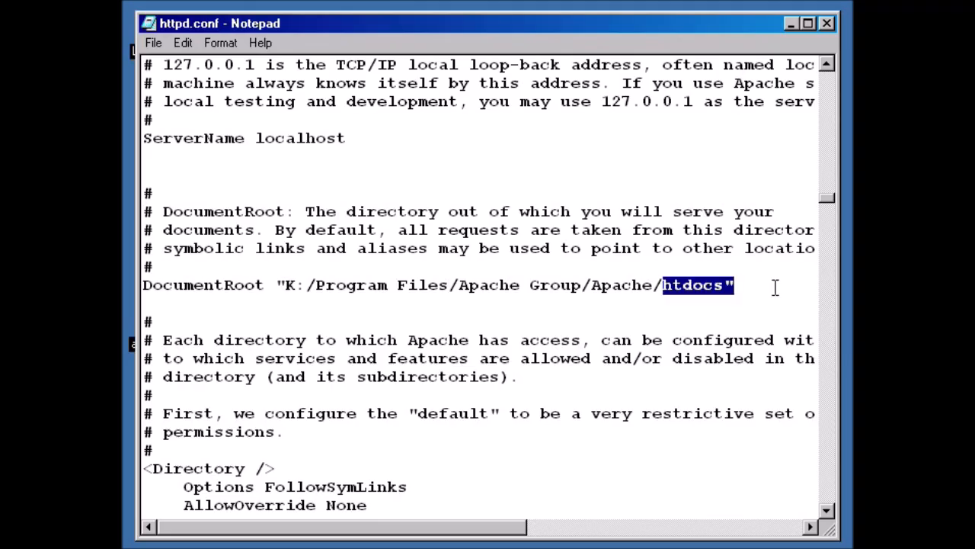
Minimize Notepad and go up from conf to the PHP_VTM drive root in Explorer.
left_click(788, 22)
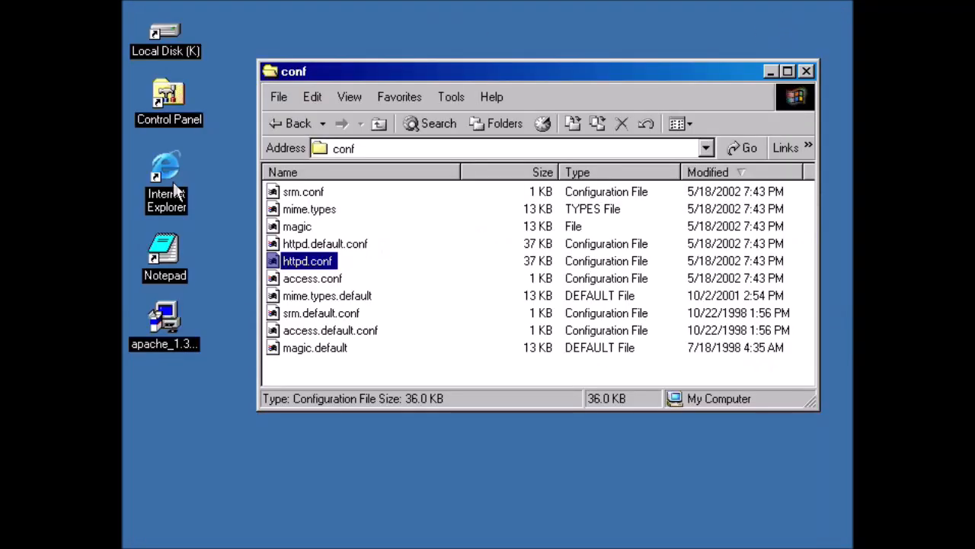
left_click(375, 126)
left_click(375, 126)
left_click(375, 126)
left_click(375, 127)
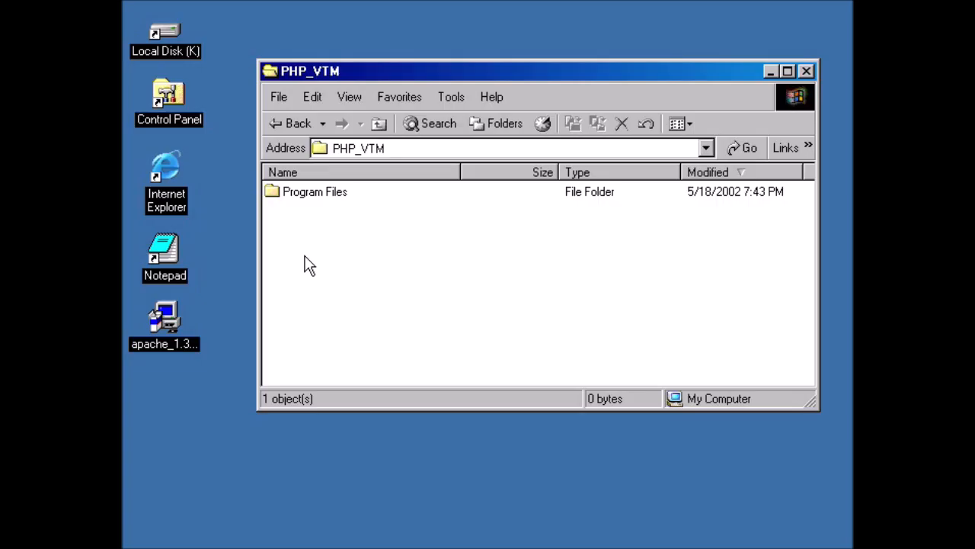
Create a new folder named webroot in PHP_VTM and return to httpd.conf in Notepad.
right_click(321, 225)
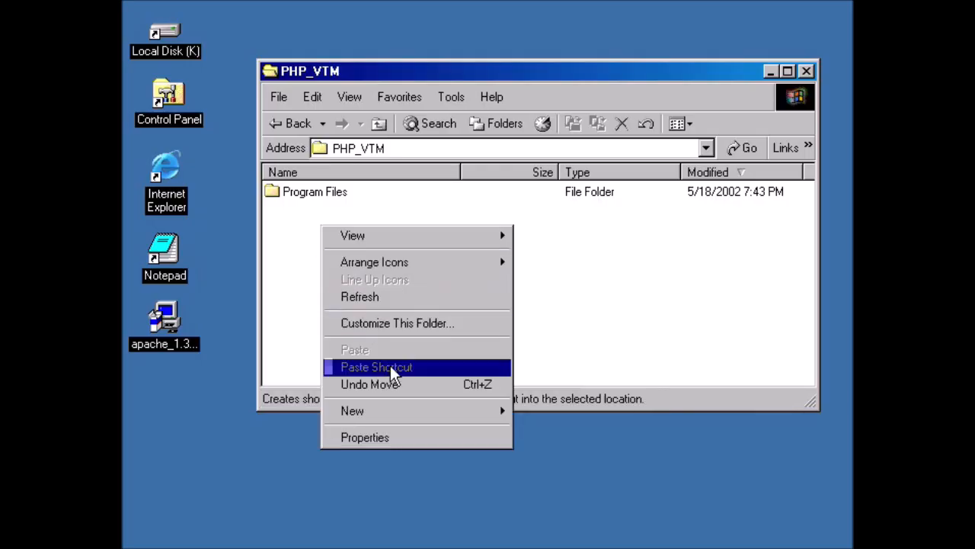
mouse_move(404, 421)
left_click(518, 411)
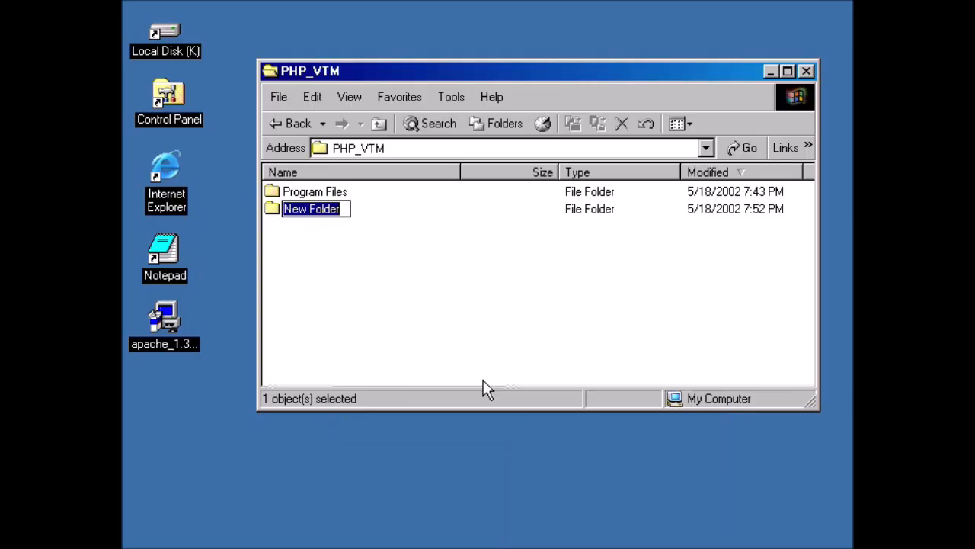
type("webroot")
key("Return")
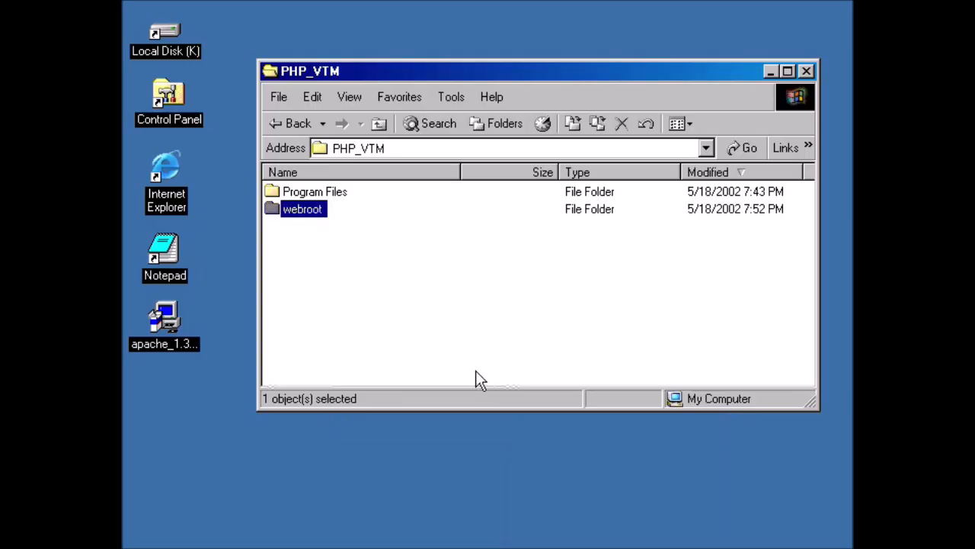
left_click(557, 511)
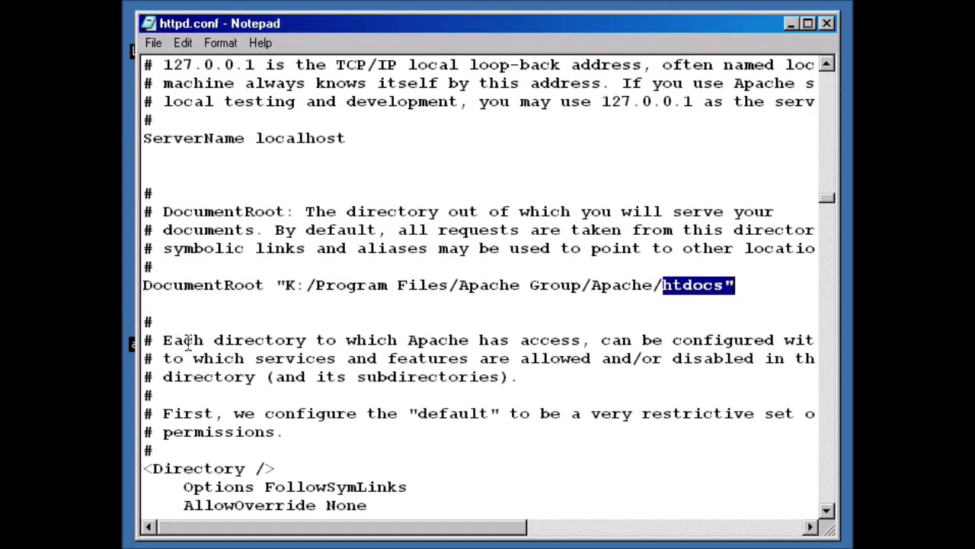
Replace the DocumentRoot path after K:/ with webroot and save httpd.conf.
left_click_drag(315, 285, 725, 286)
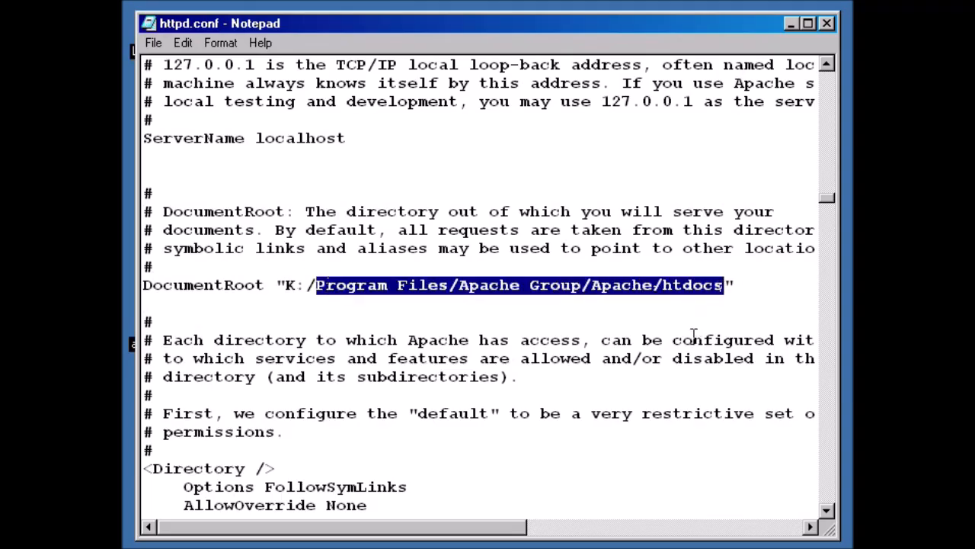
type("webroot")
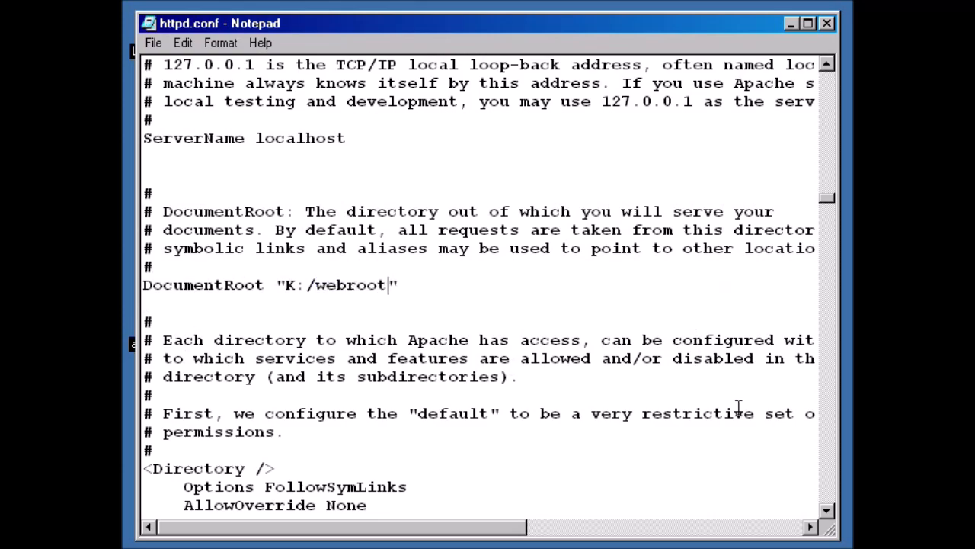
left_click(153, 43)
left_click(185, 98)
left_click(155, 42)
Save httpd.conf again, minimize Notepad and launch Internet Explorer.
left_click(190, 98)
left_click(791, 23)
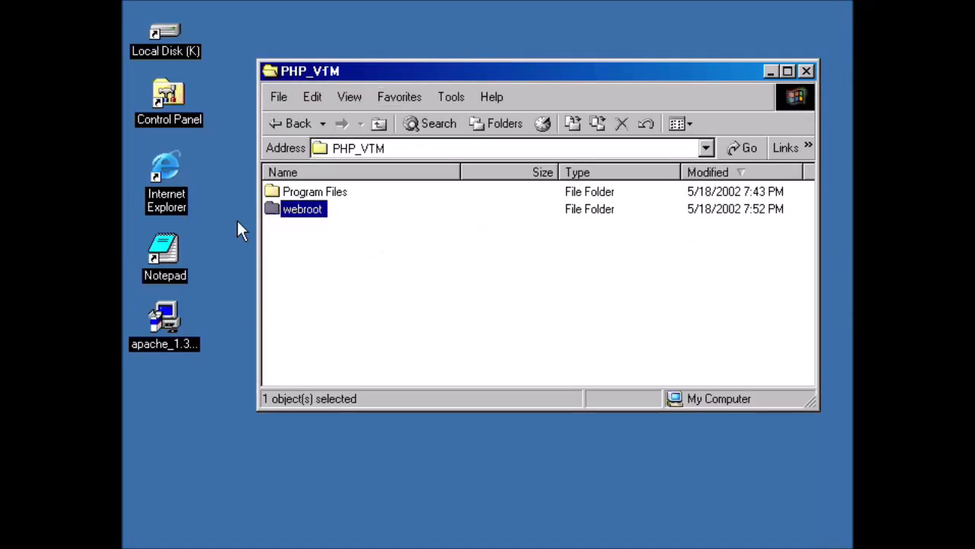
left_click(241, 216)
left_click(173, 169)
double_click(169, 172)
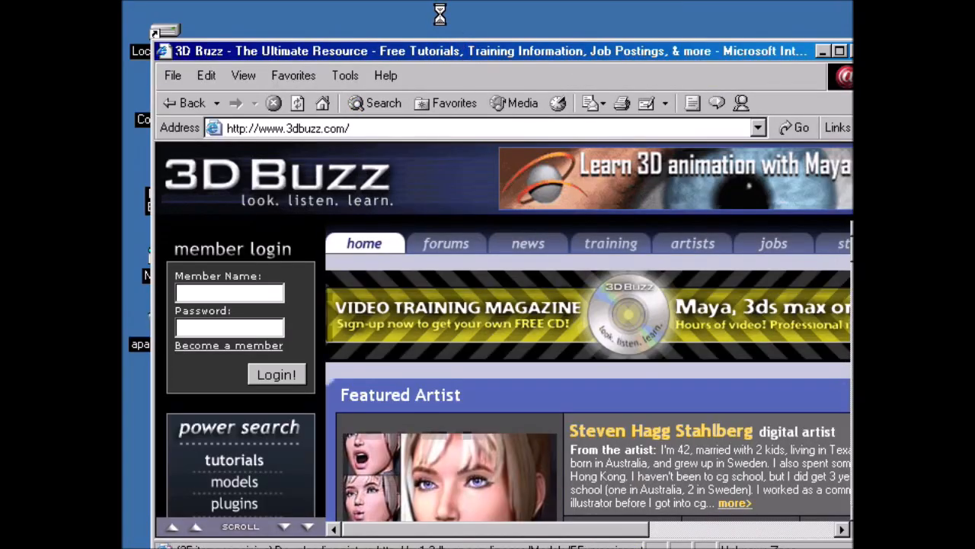
left_click_drag(439, 11, 440, 14)
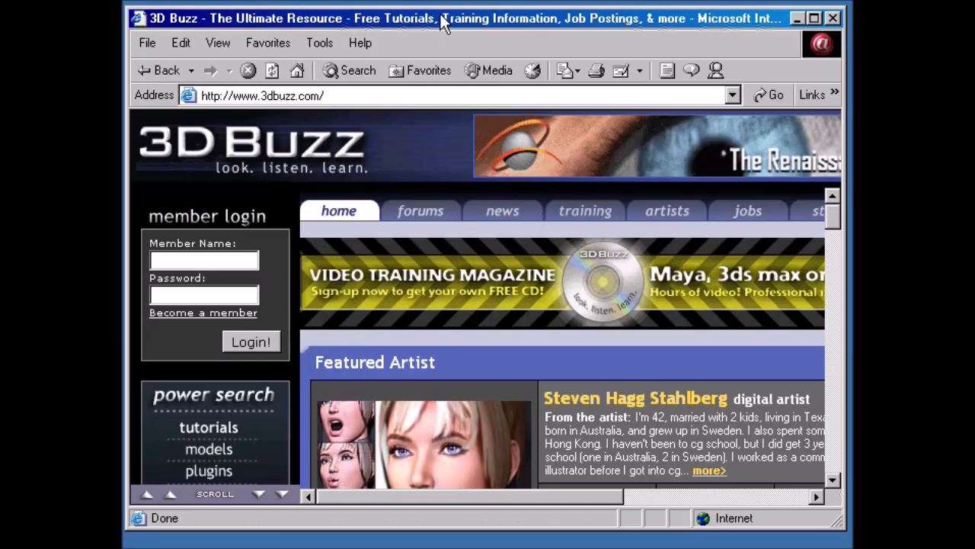
left_click(371, 96)
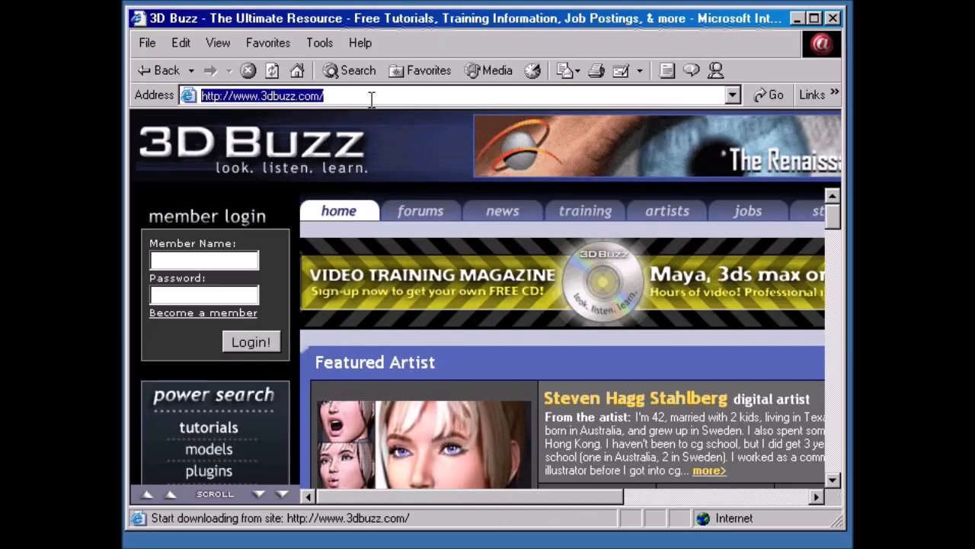
key("BackSpace")
type("localhost")
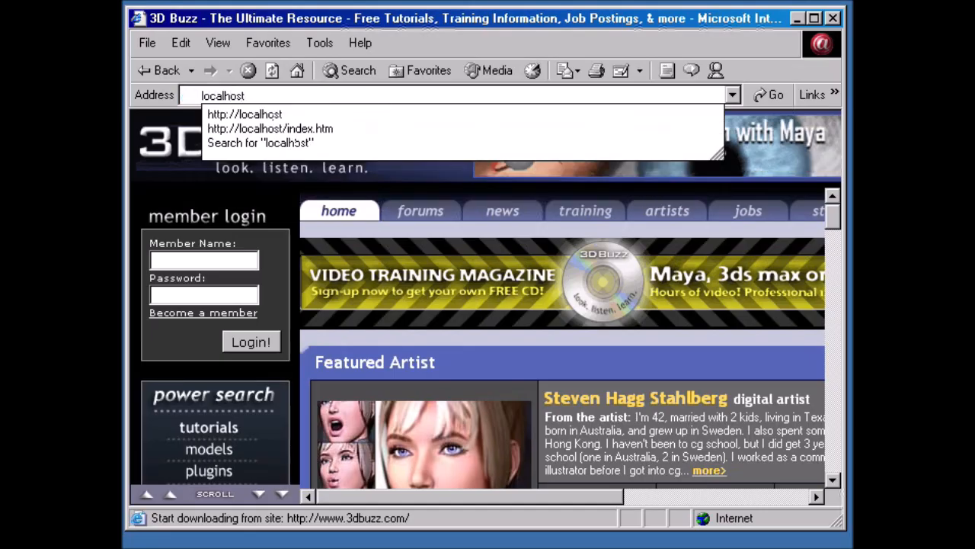
key("Return")
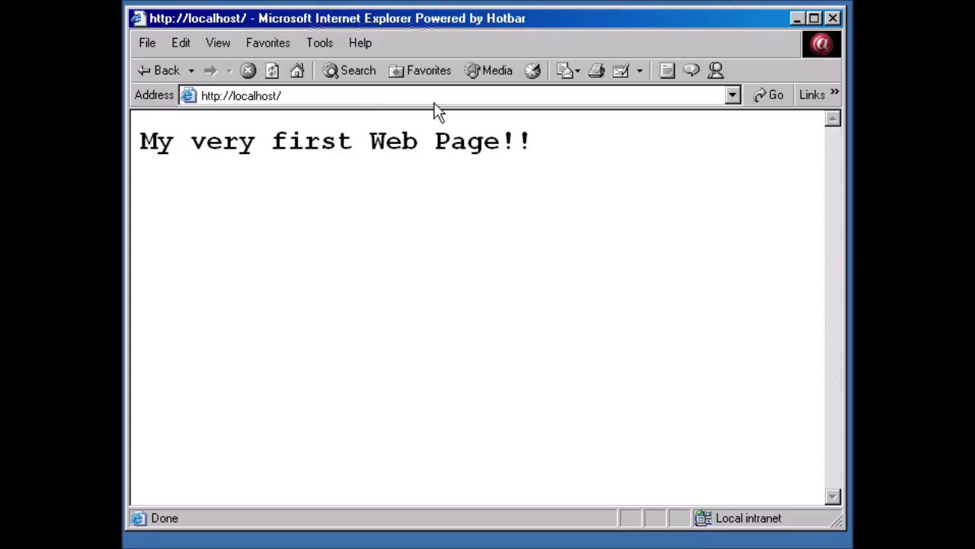
left_click(797, 17)
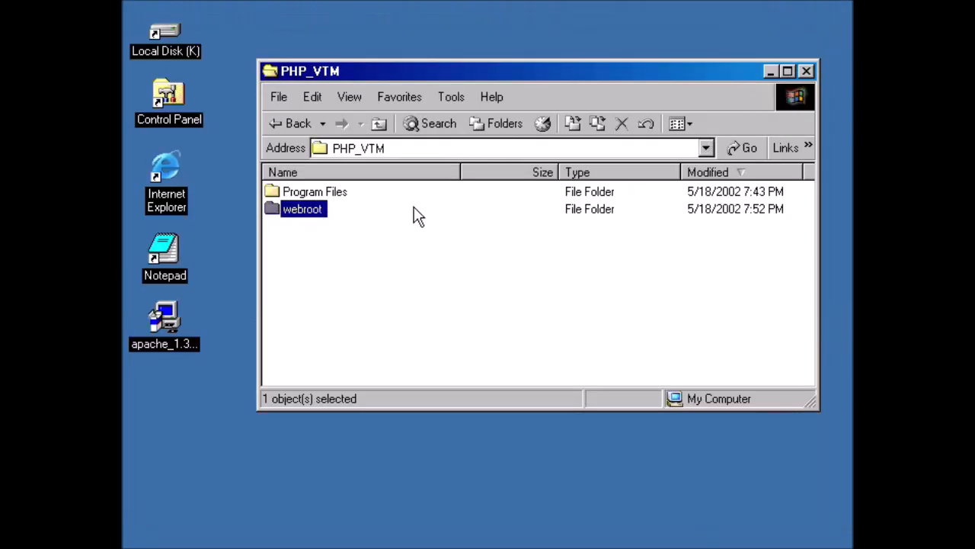
Open Services via Control Panel > Administrative Tools and restart the Apache service.
double_click(177, 93)
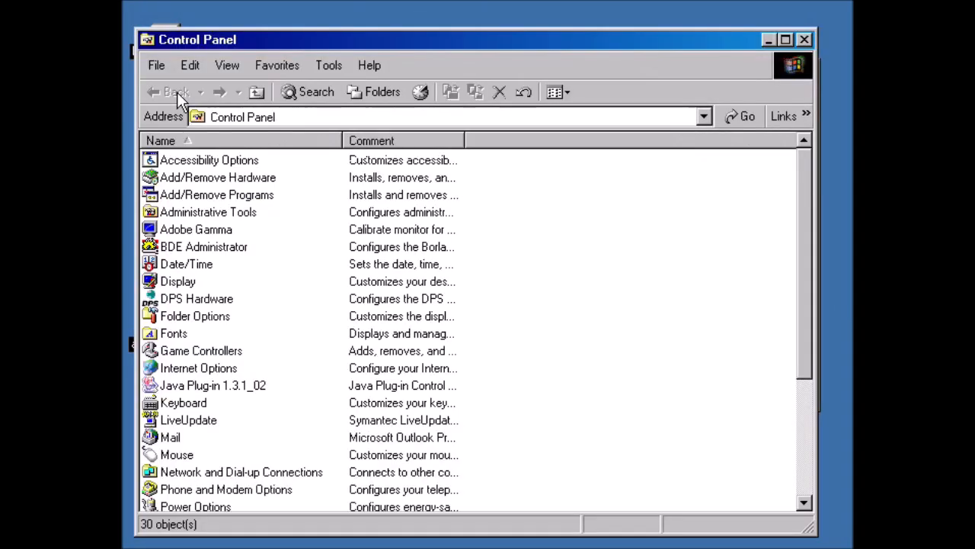
double_click(198, 214)
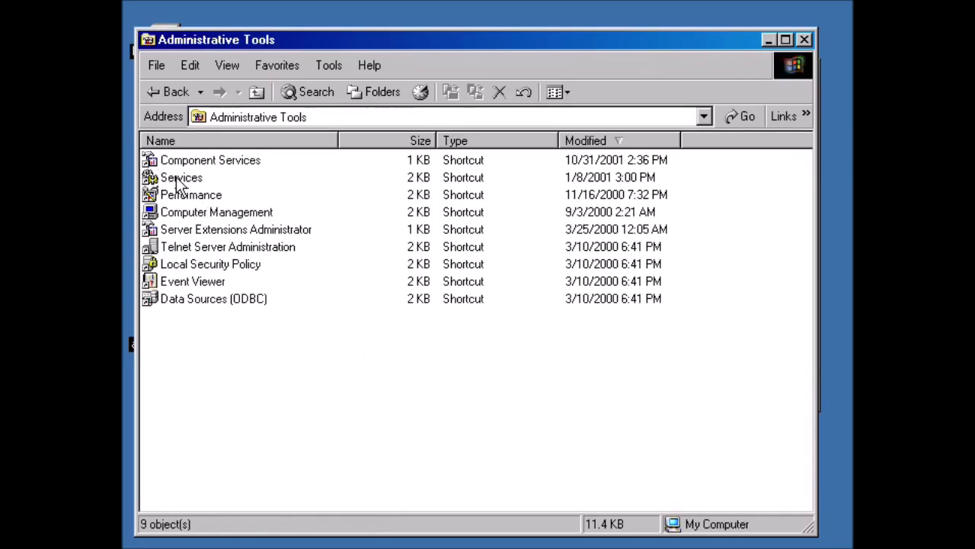
left_click(178, 181)
double_click(178, 183)
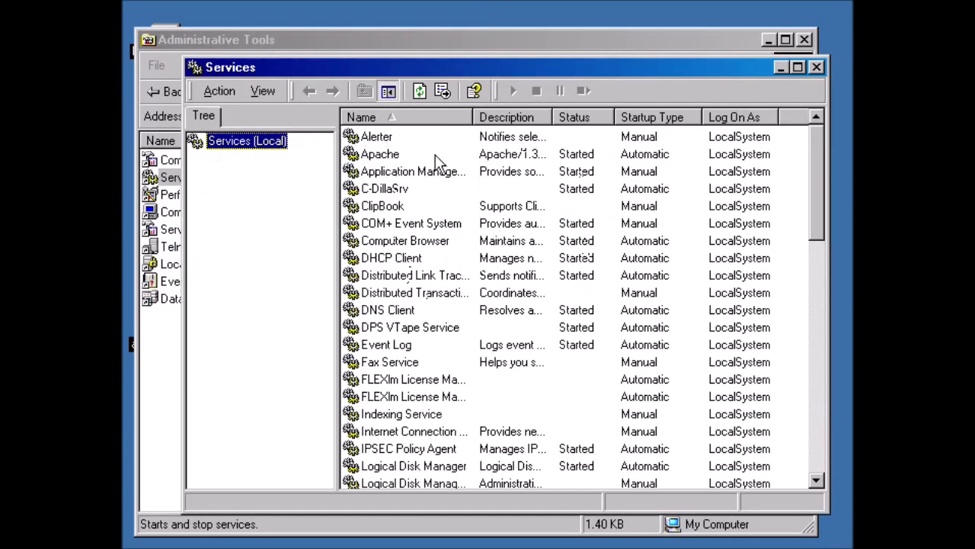
left_click(379, 156)
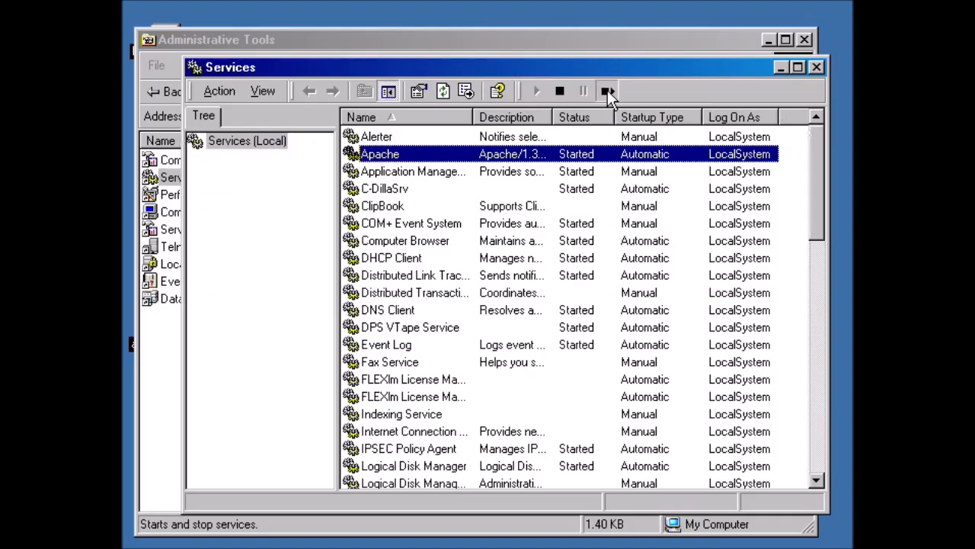
left_click(607, 90)
Close Services and Administrative Tools and bring Internet Explorer to the front.
left_click(816, 68)
left_click(807, 38)
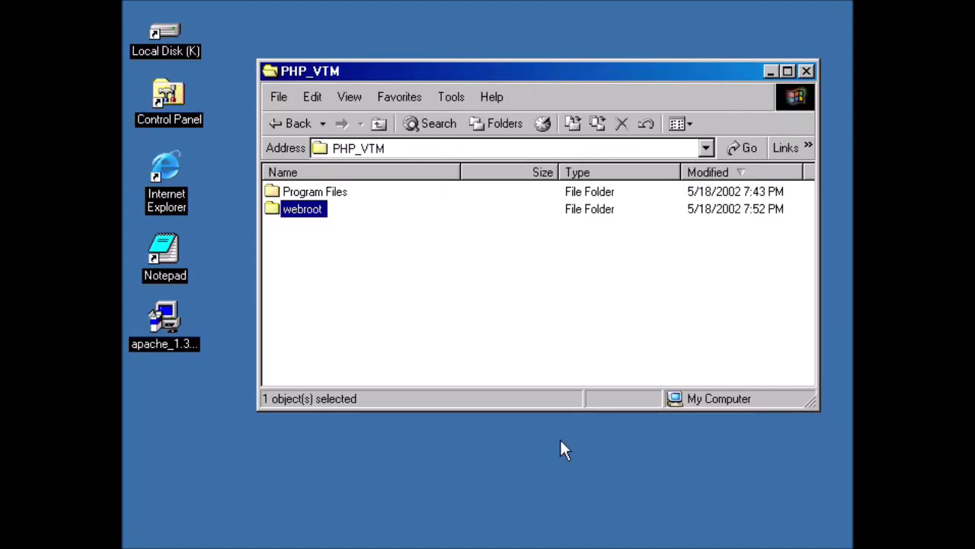
left_click(562, 449)
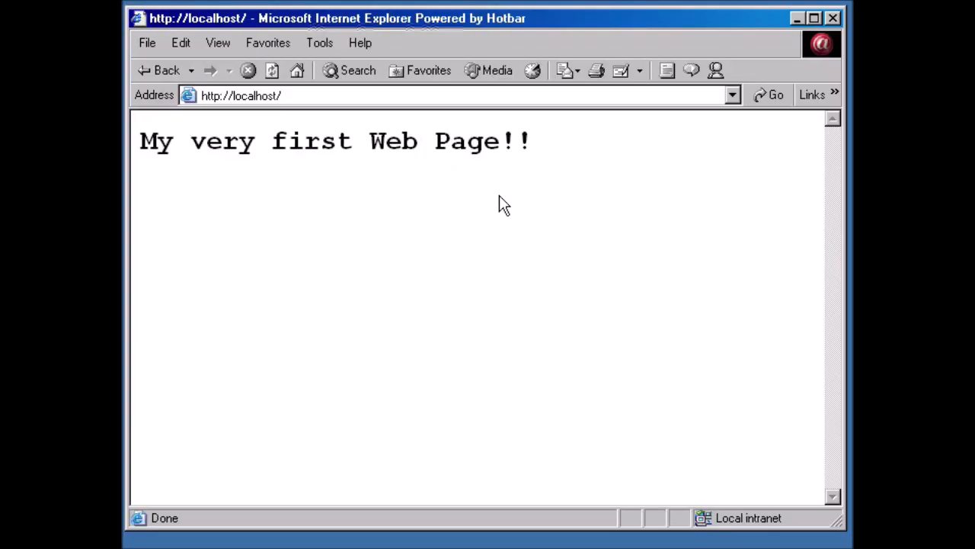
left_click(272, 70)
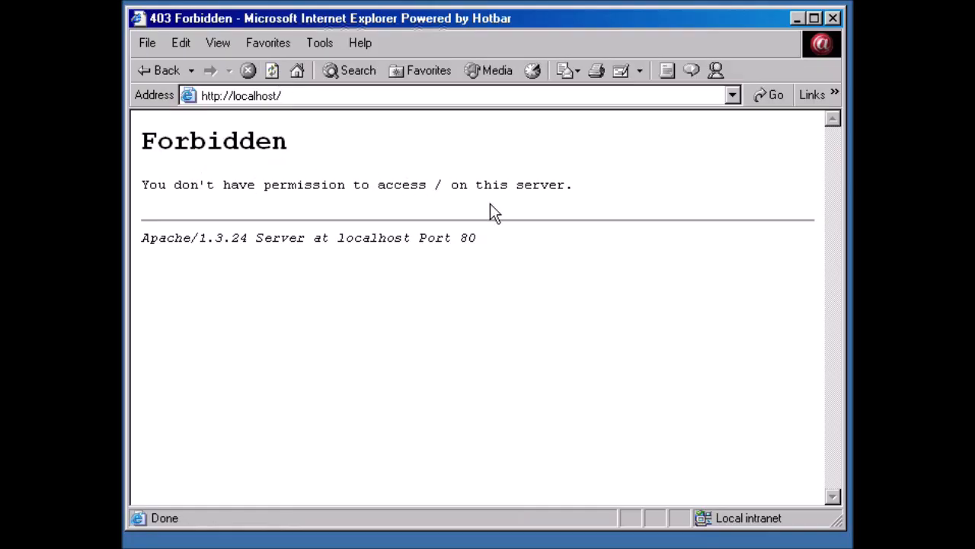
left_click_drag(427, 186, 457, 204)
left_click(465, 208)
left_click(796, 20)
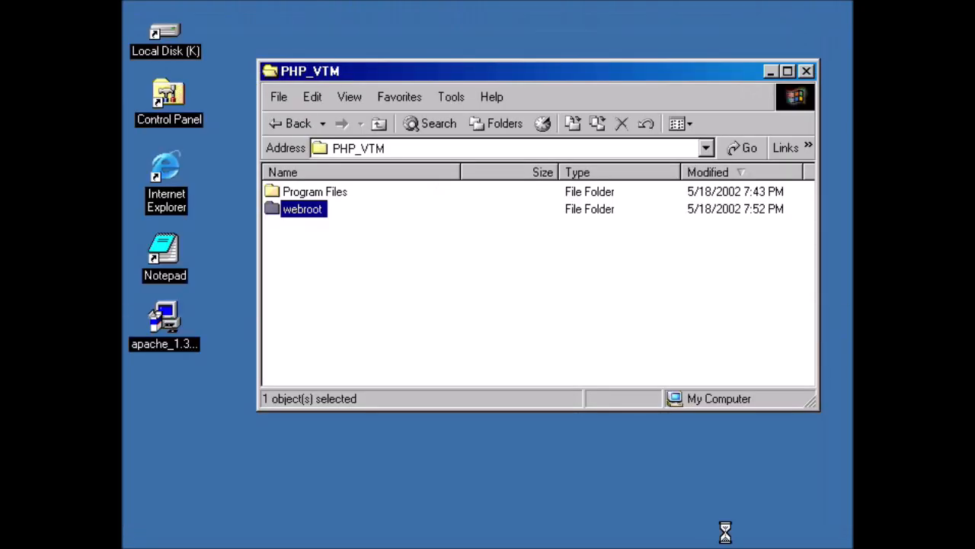
Restore httpd.conf in Notepad and highlight the DocumentRoot and htdocs Directory lines.
left_click(598, 547)
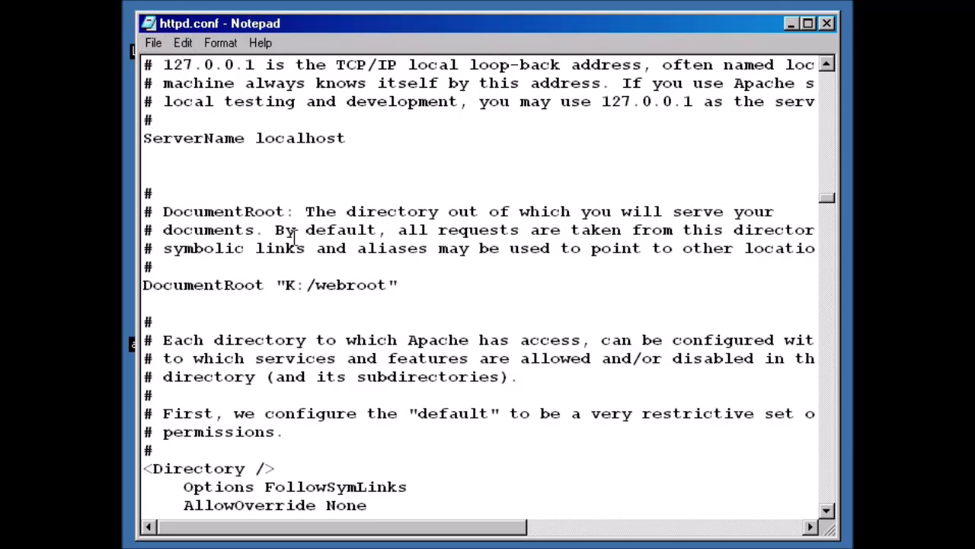
left_click_drag(183, 284, 381, 285)
left_click(425, 316)
scroll(424, 315, "down", 1)
scroll(425, 316, "down", 6)
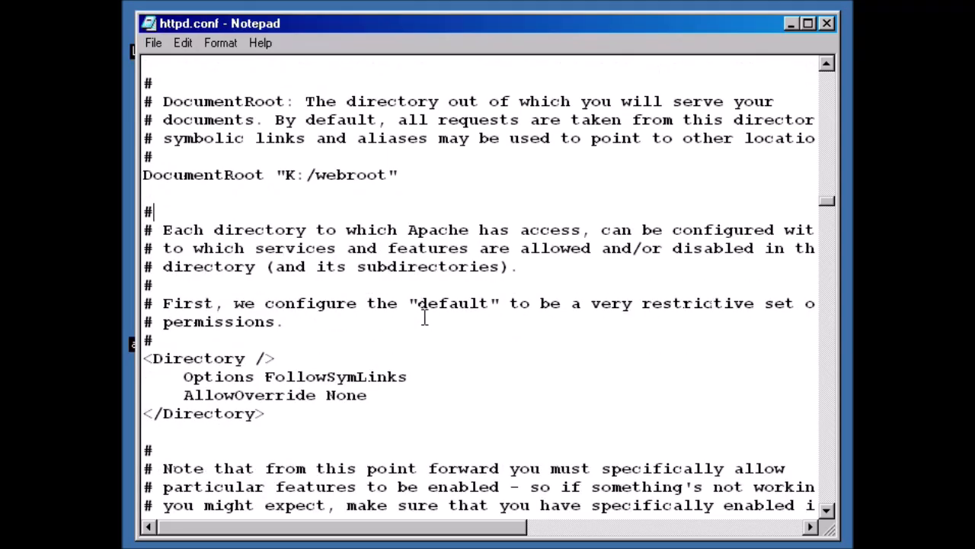
left_click_drag(154, 358, 673, 369)
left_click(673, 369)
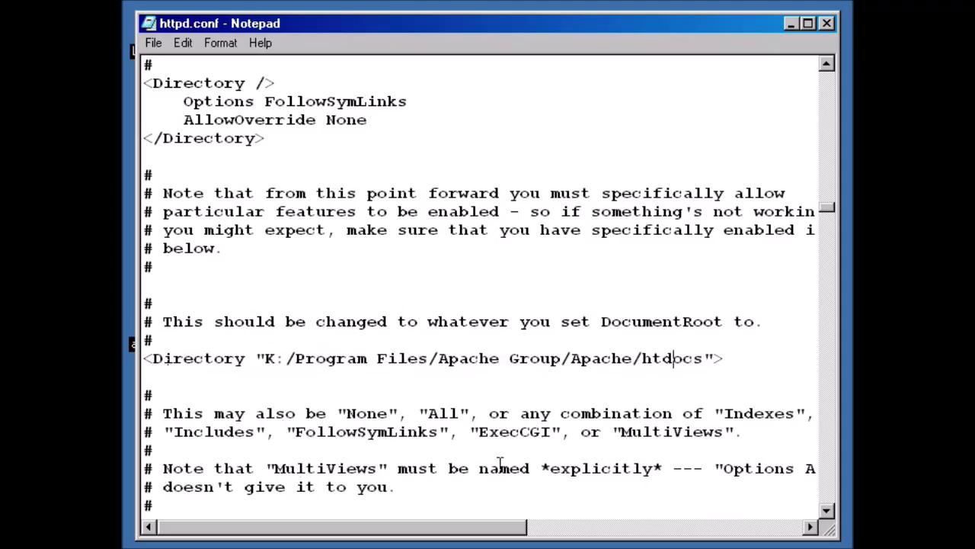
Look through httpd.conf, highlighting the Directory line and the Options Indexes line.
scroll(498, 461, "down", 2)
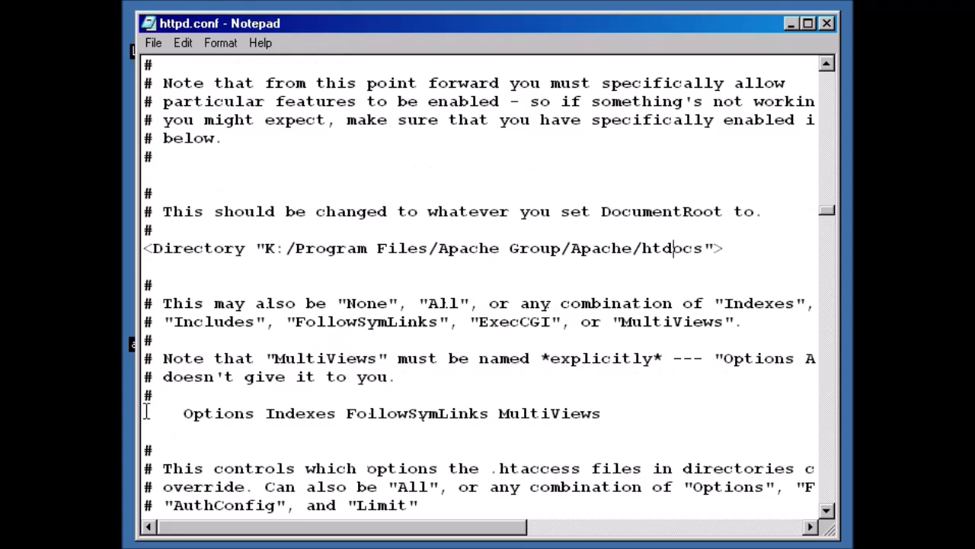
left_click_drag(266, 413, 582, 411)
left_click(626, 399)
left_click_drag(266, 413, 335, 411)
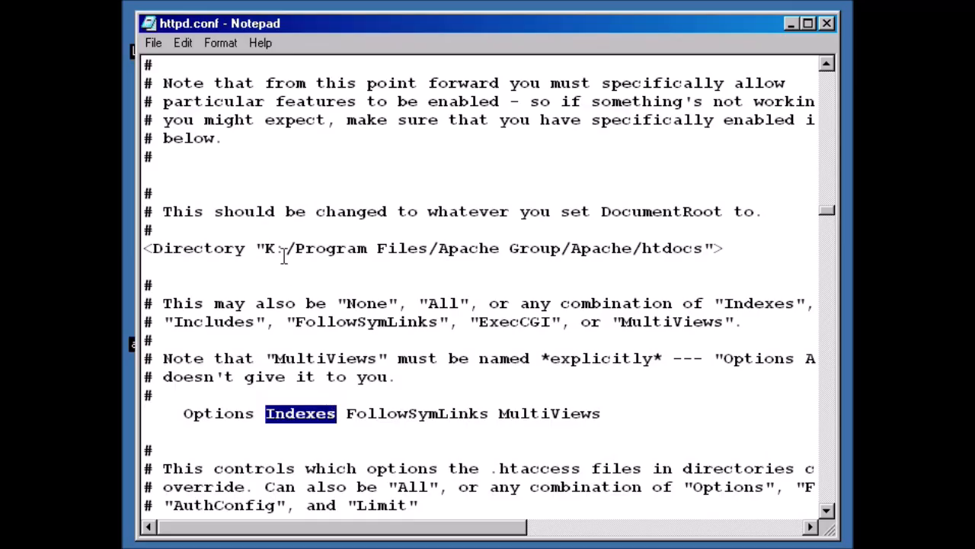
scroll(313, 289, "up", 2)
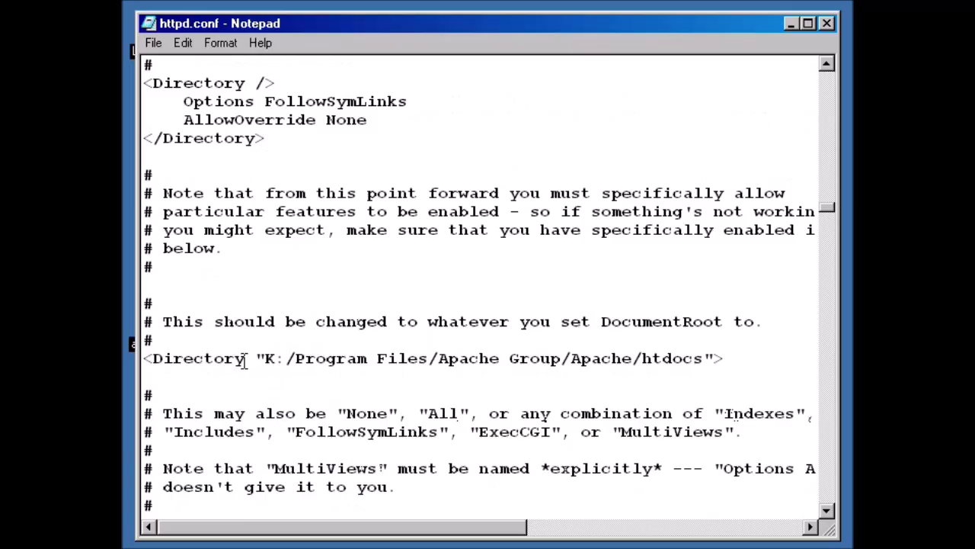
scroll(231, 441, "down", 5)
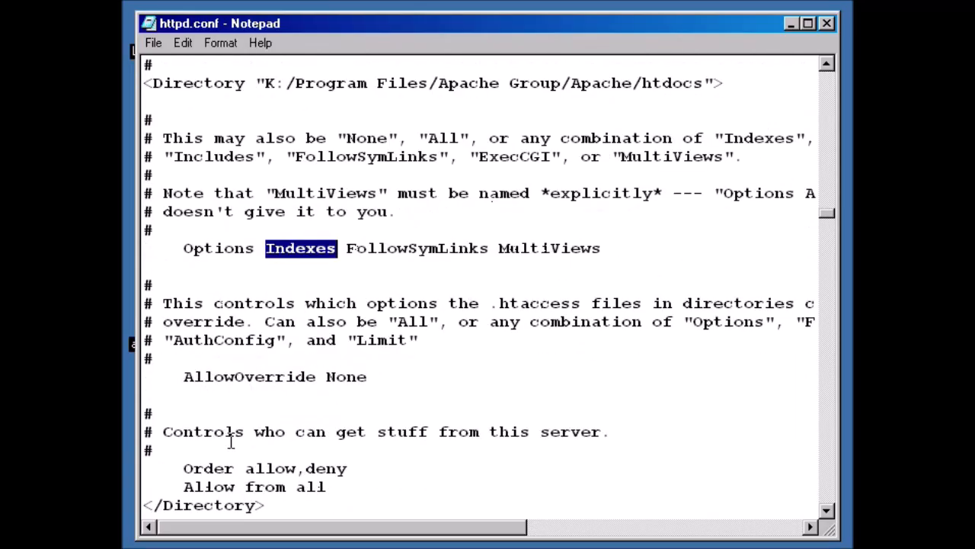
scroll(231, 442, "up", 4)
scroll(230, 440, "down", 1)
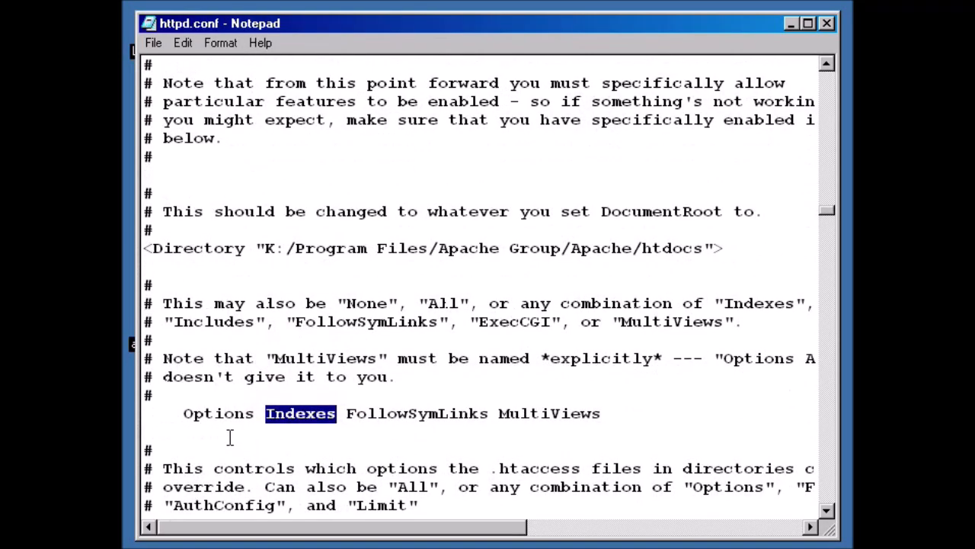
scroll(221, 317, "down", 4)
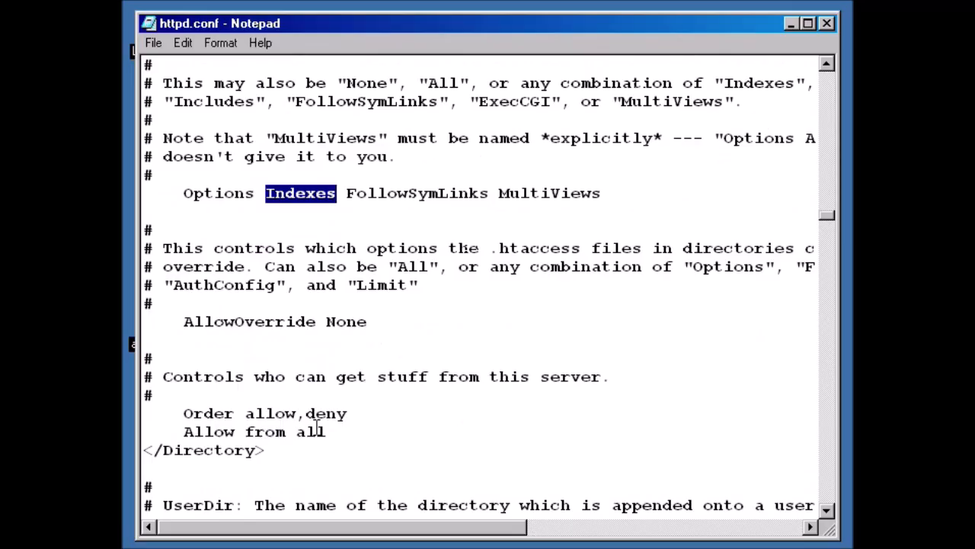
scroll(316, 425, "up", 3)
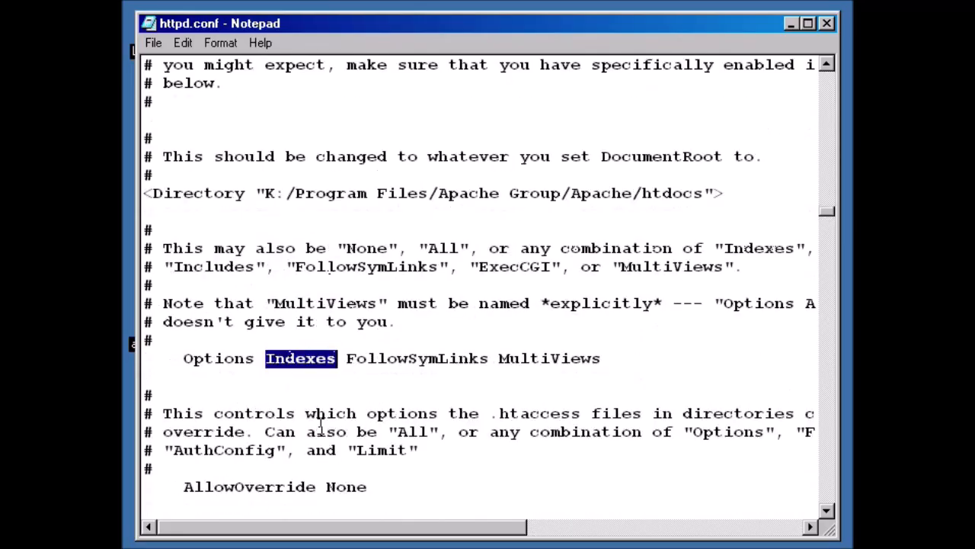
left_click_drag(143, 194, 731, 189)
left_click(658, 234)
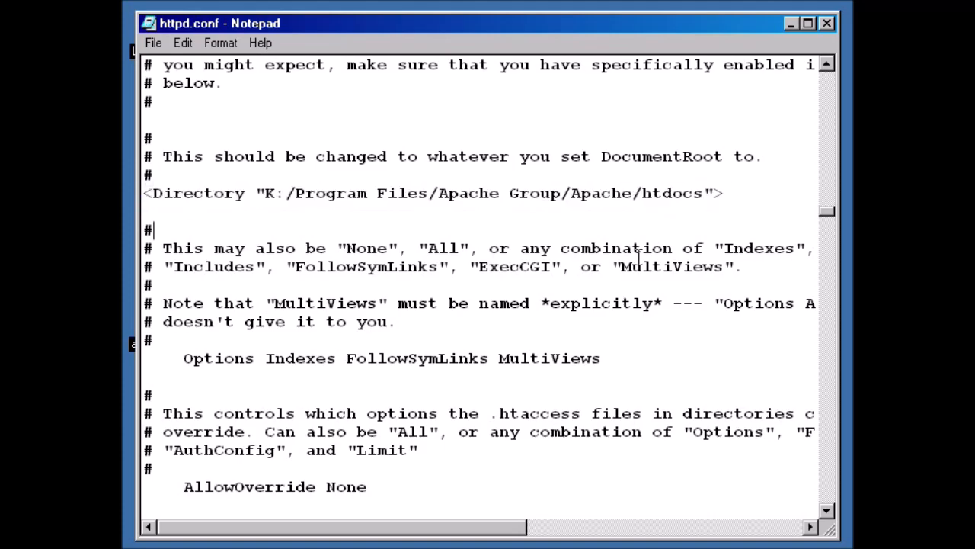
scroll(597, 281, "down", 1)
left_click_drag(174, 305, 601, 302)
left_click(602, 302)
scroll(592, 297, "up", 2)
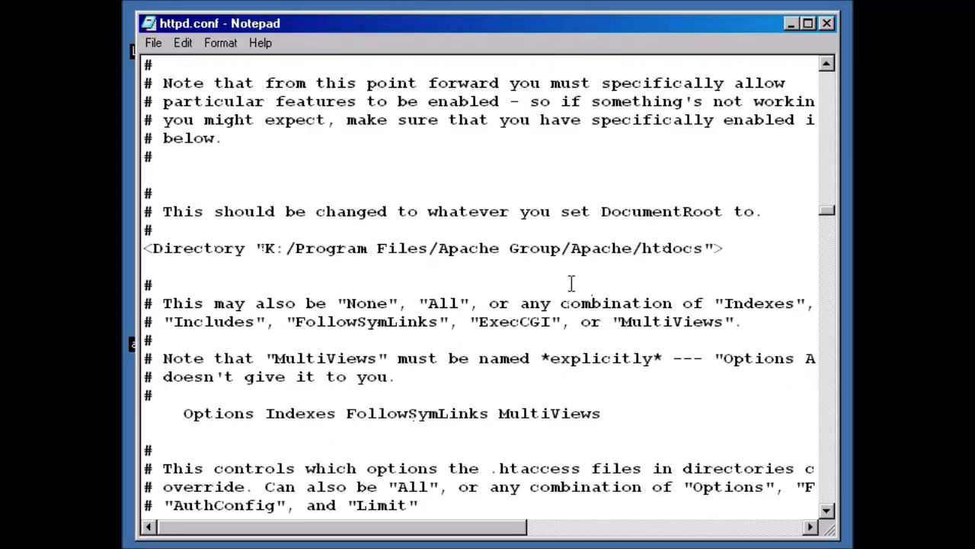
Replace htdocs with webroot in the <Directory> line and save httpd.conf.
left_click_drag(293, 242, 702, 242)
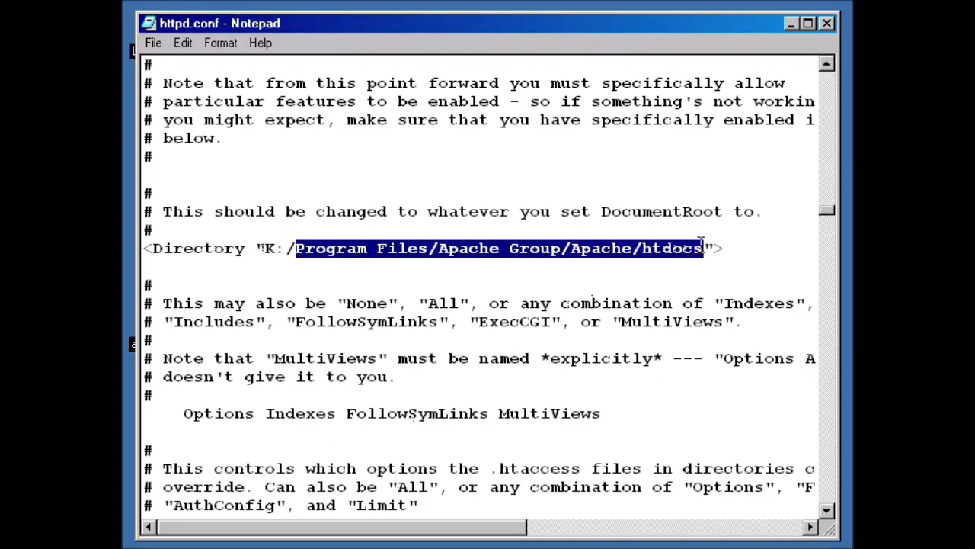
type("webroot")
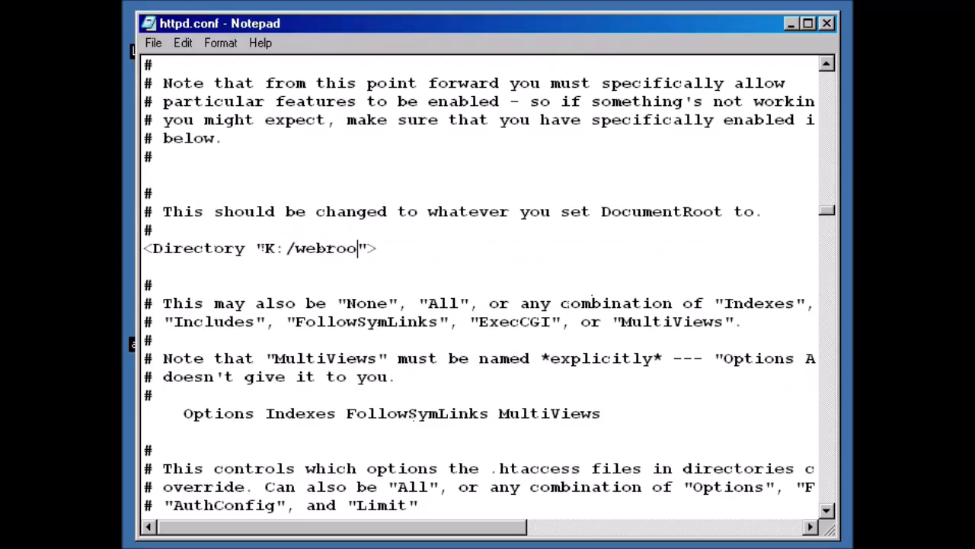
left_click_drag(177, 415, 623, 415)
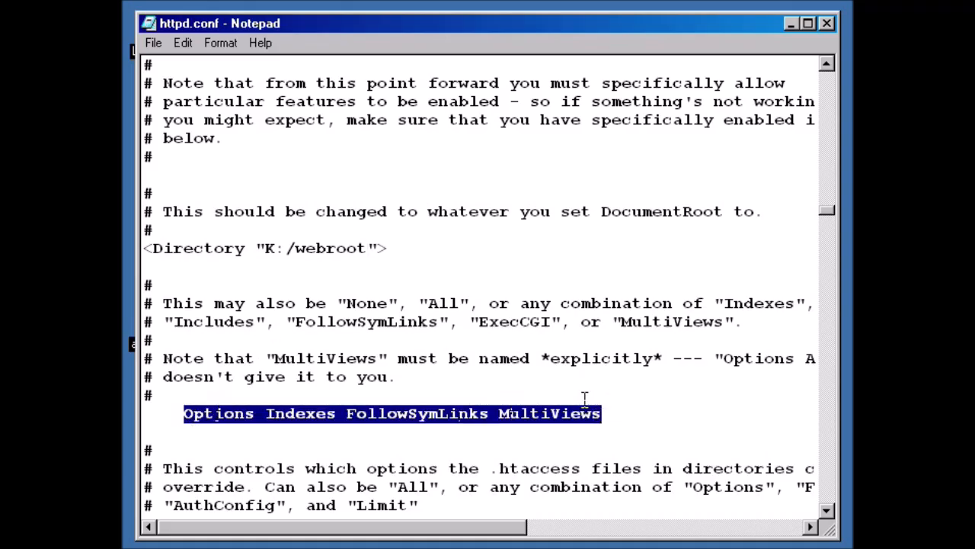
left_click(618, 414)
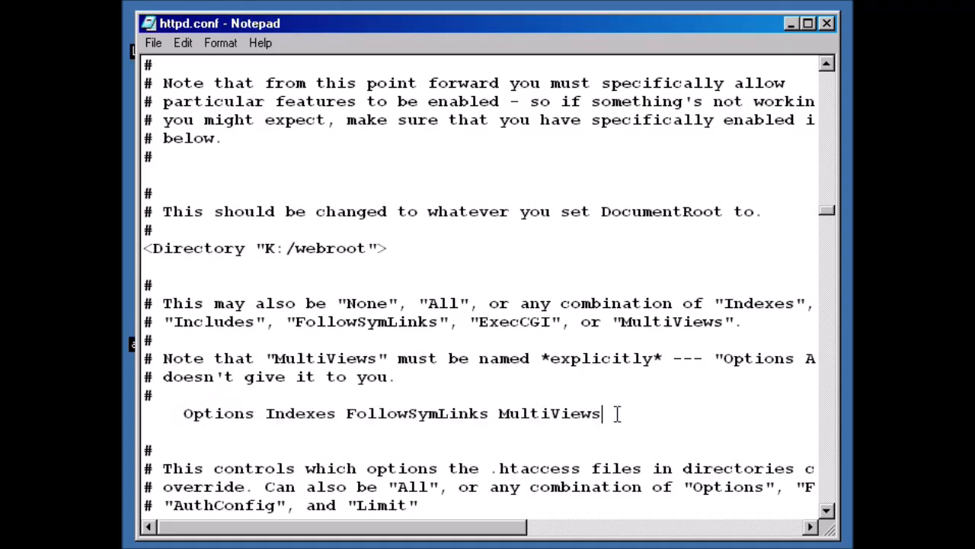
left_click(156, 44)
left_click(195, 96)
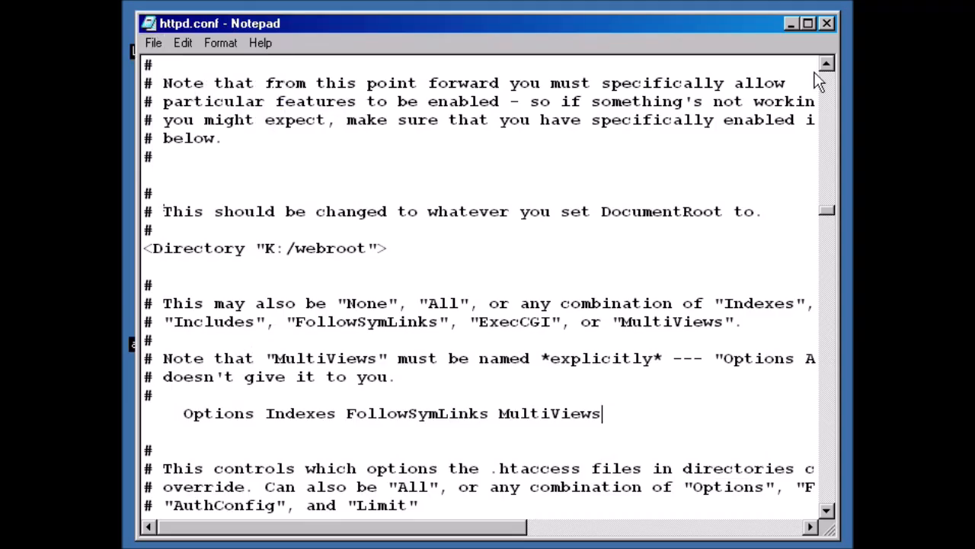
Minimize Notepad and make a desktop shortcut of Apache HTTP Server's Restart entry.
left_click(790, 23)
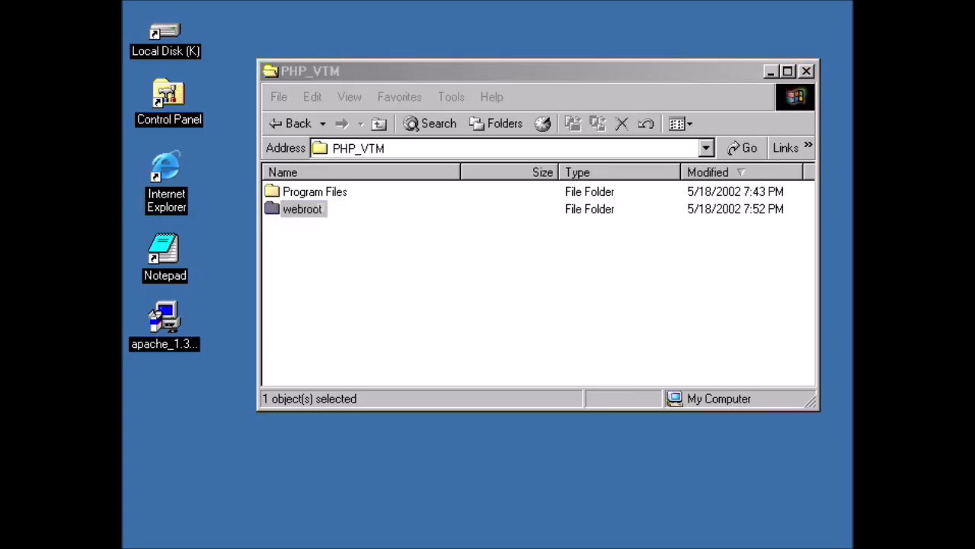
mouse_move(123, 546)
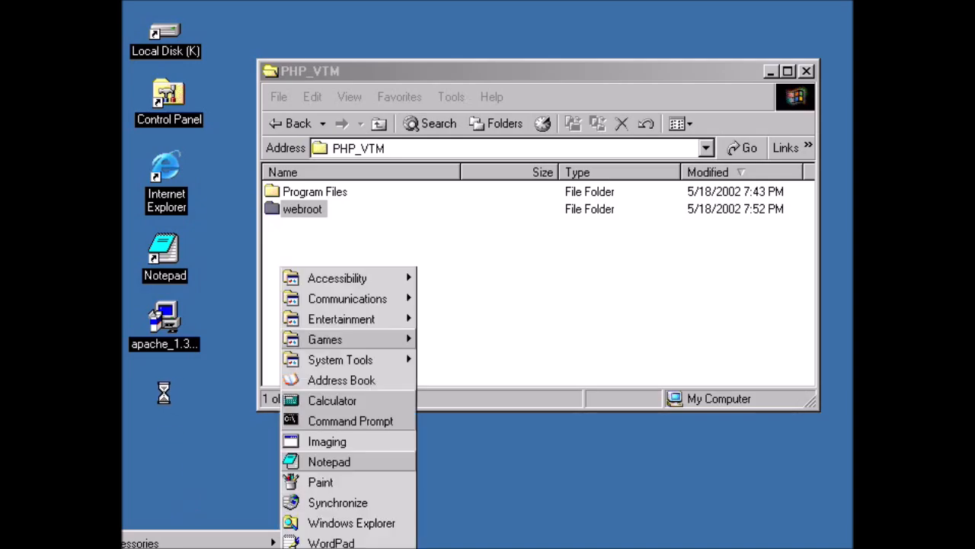
left_click(208, 436)
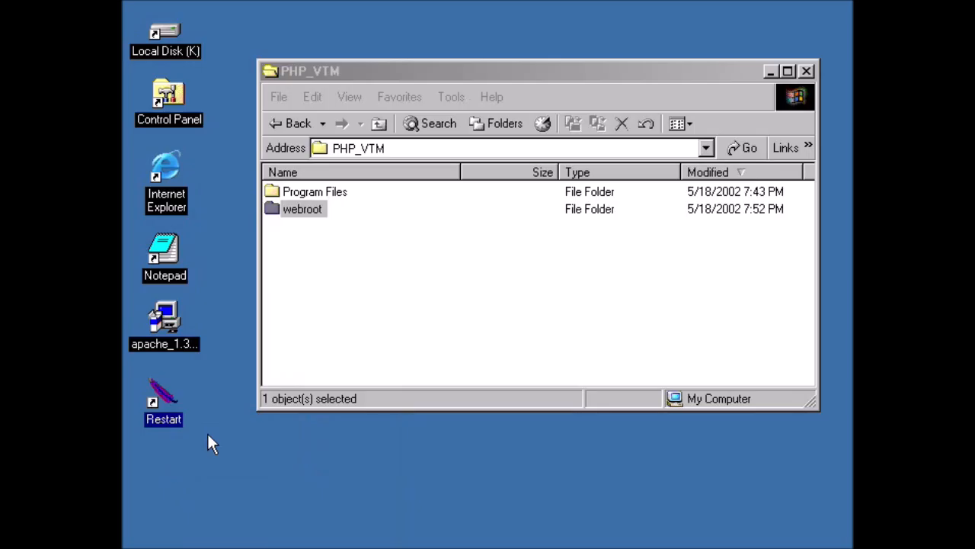
Run the desktop Restart shortcut to restart Apache and return to Internet Explorer.
double_click(162, 397)
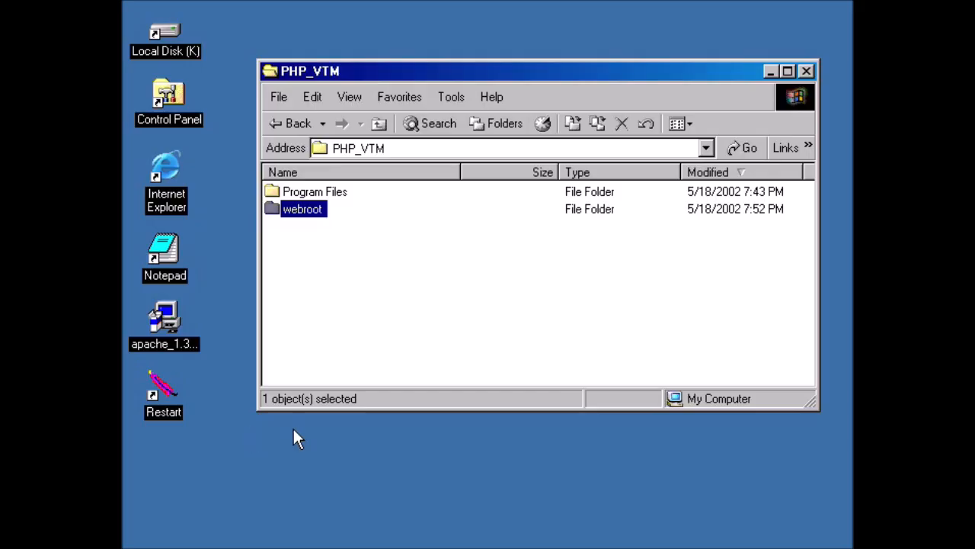
left_click(526, 545)
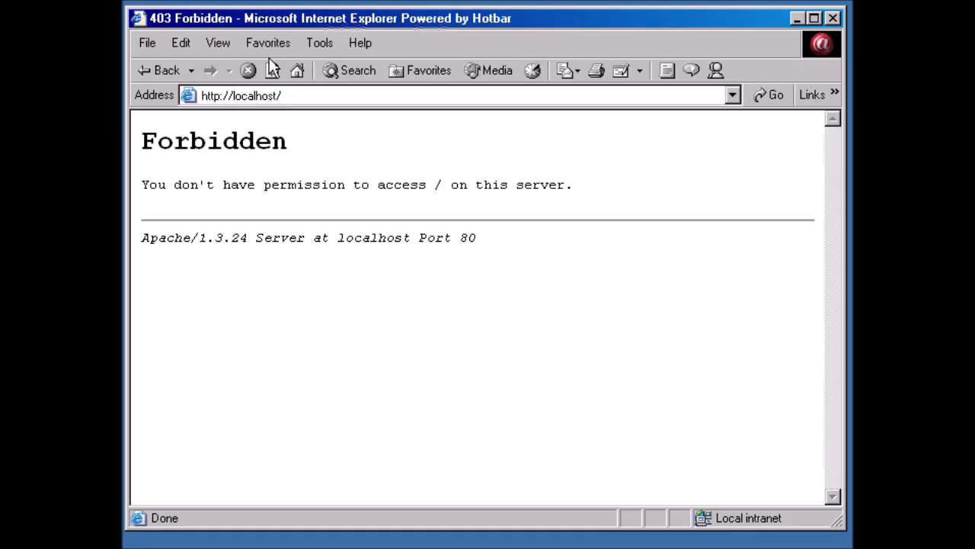
left_click(272, 70)
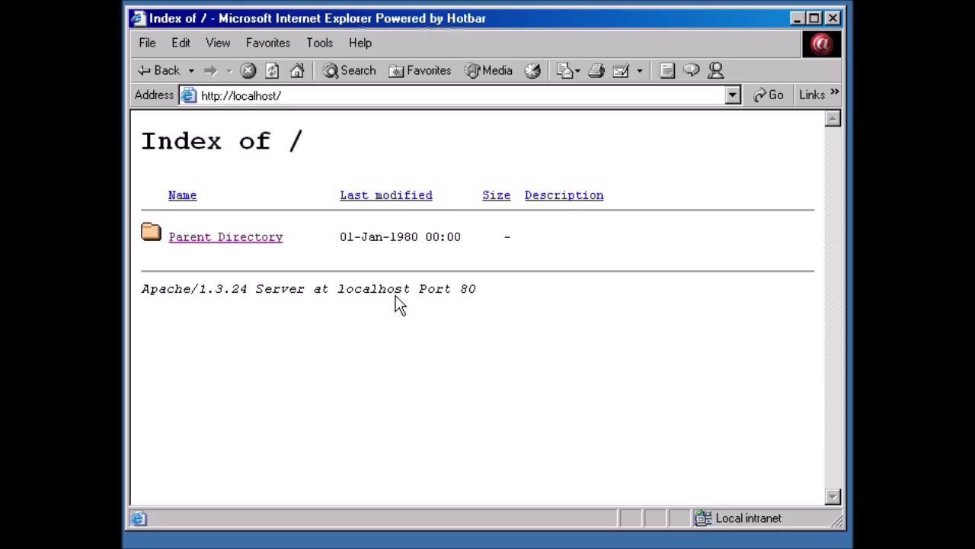
left_click(797, 17)
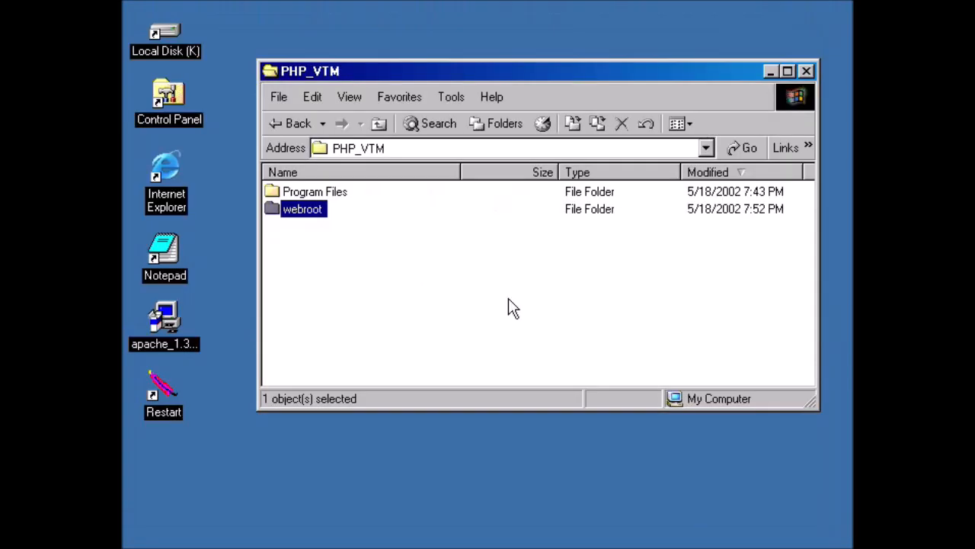
Move index.html from Program Files > Apache Group > Apache > htdocs to the desktop.
left_click(499, 305)
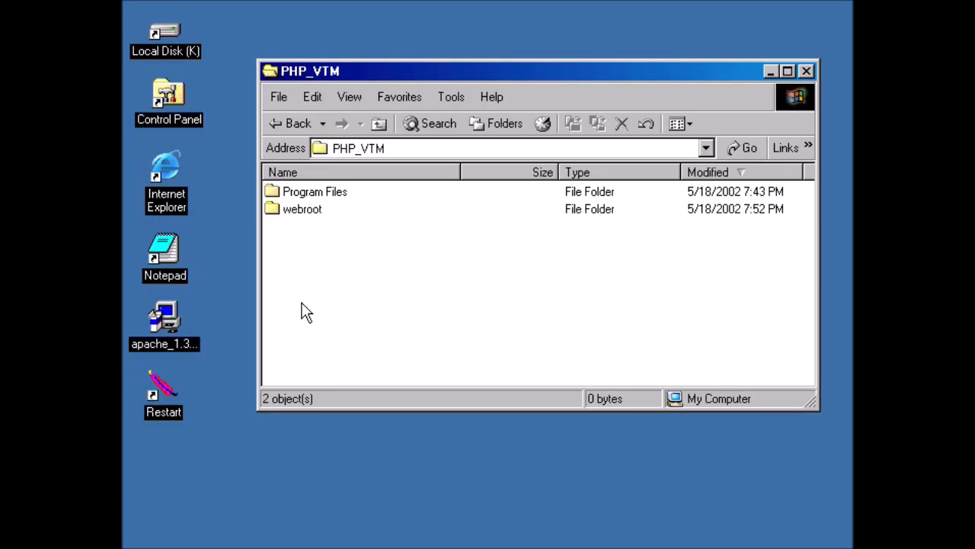
double_click(301, 194)
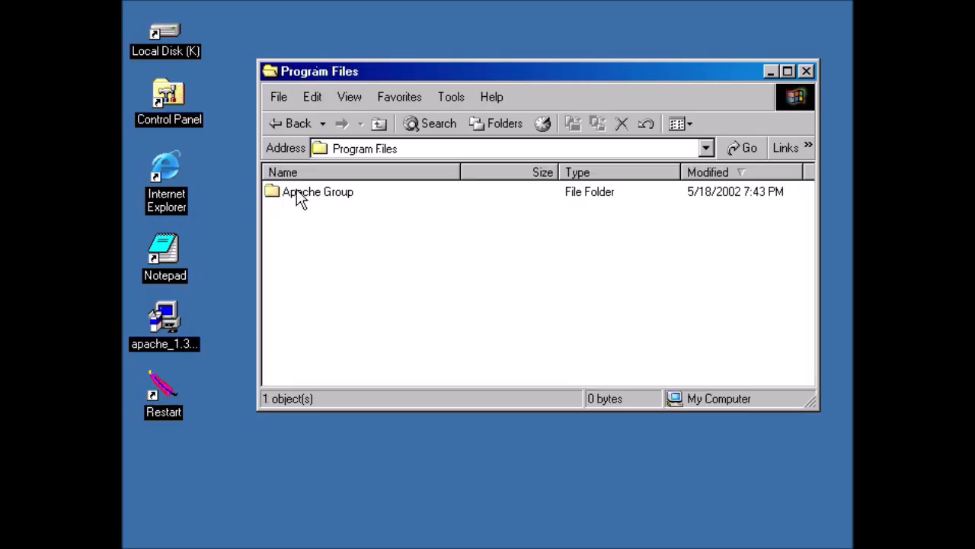
double_click(314, 197)
double_click(296, 196)
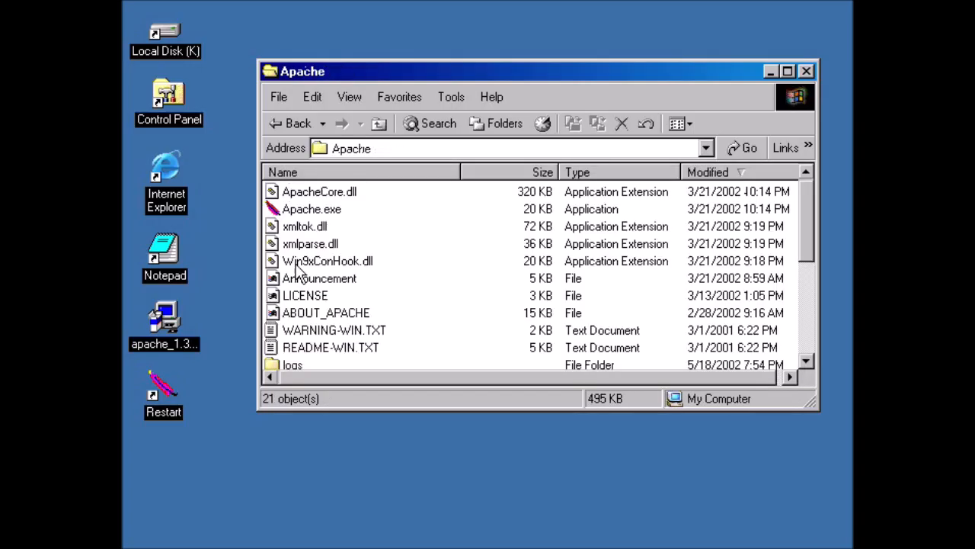
scroll(327, 299, "down", 4)
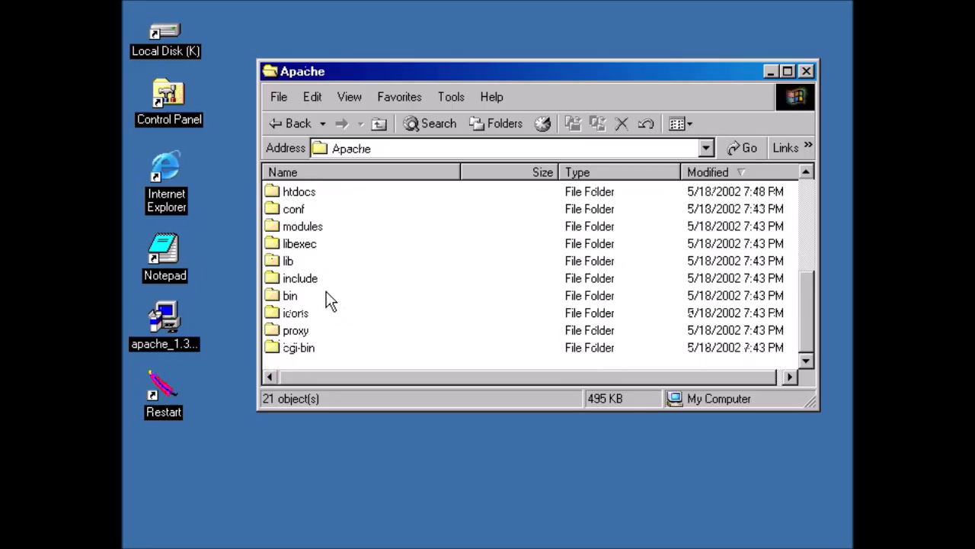
double_click(290, 192)
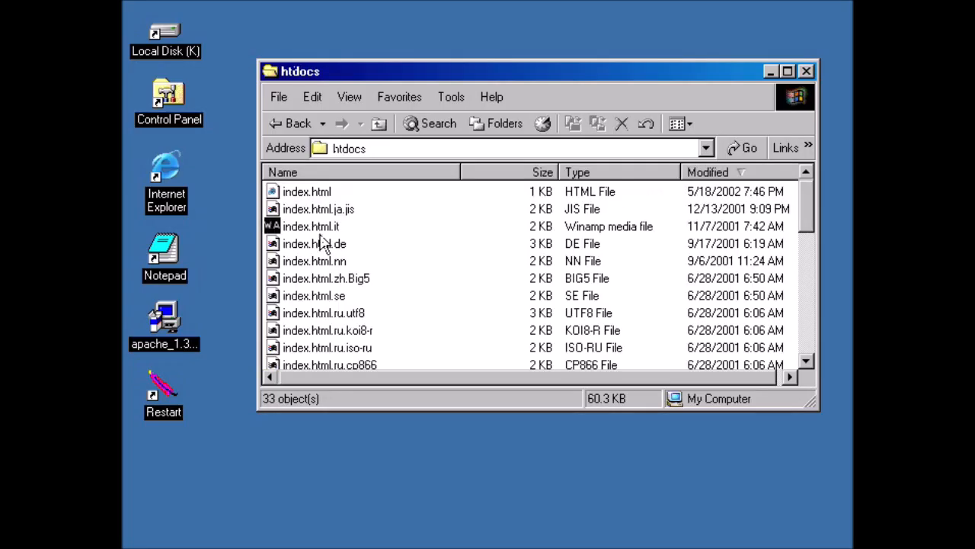
left_click(276, 192)
left_click_drag(276, 193, 165, 462)
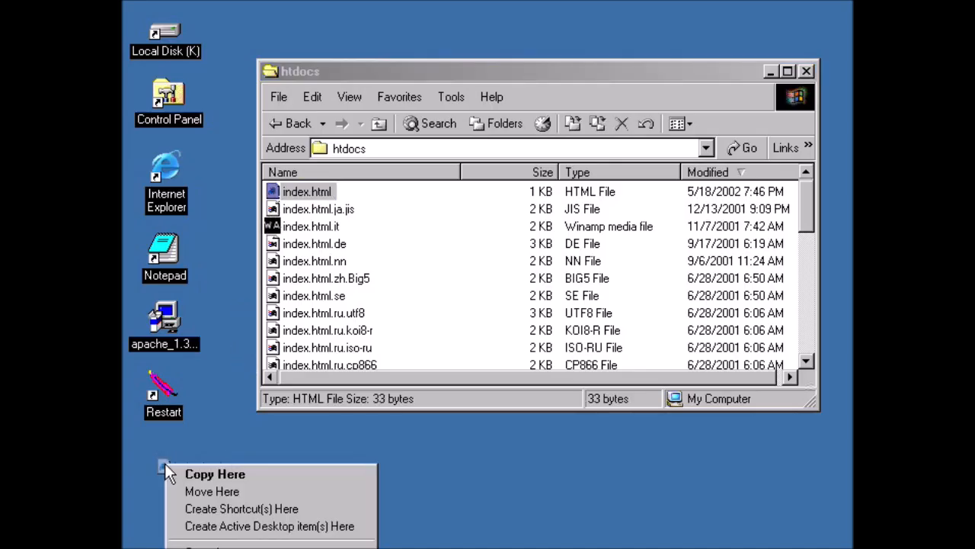
left_click(209, 492)
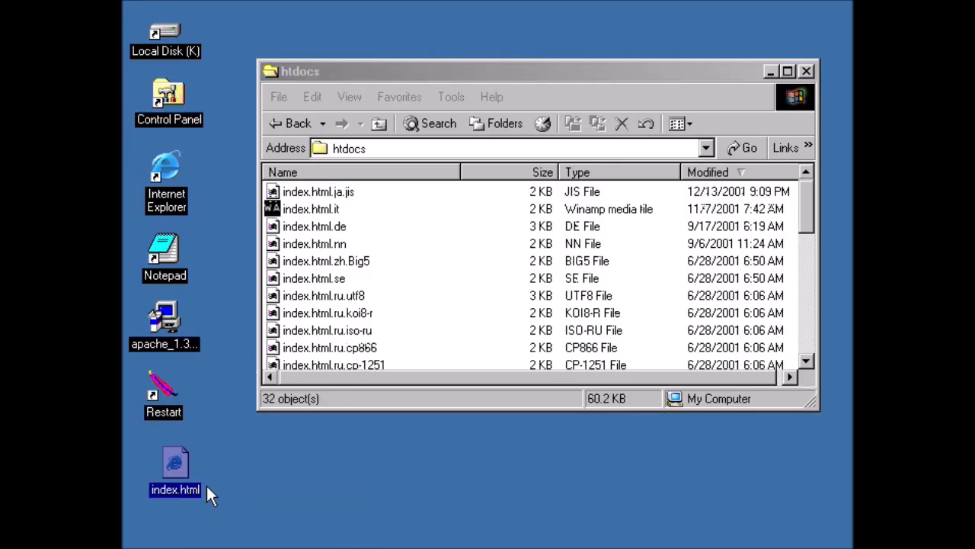
left_click(167, 458)
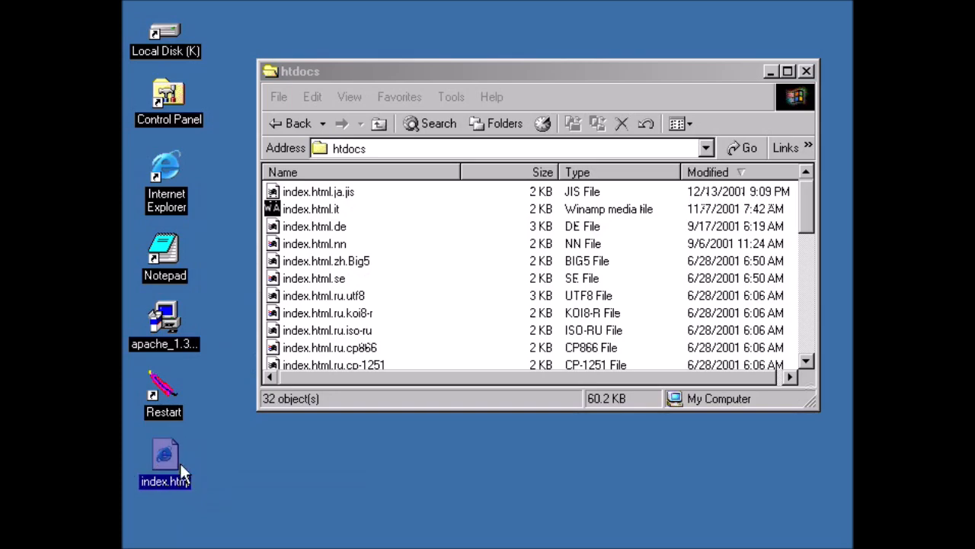
Move index.html from the desktop into PHP_VTM's webroot folder and bring back the browser.
left_click(380, 126)
left_click(380, 127)
left_click(381, 128)
left_click(380, 126)
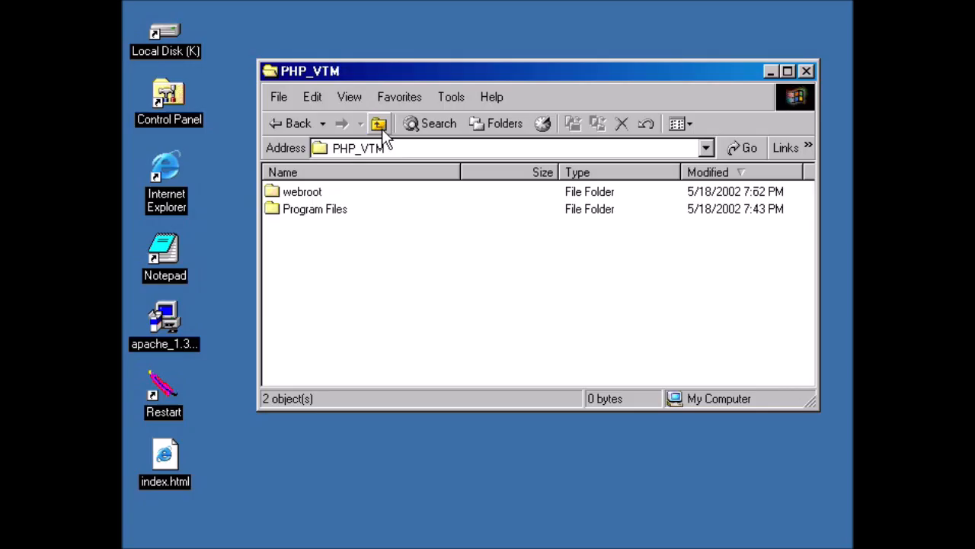
double_click(288, 192)
left_click_drag(164, 455, 322, 238)
left_click(356, 259)
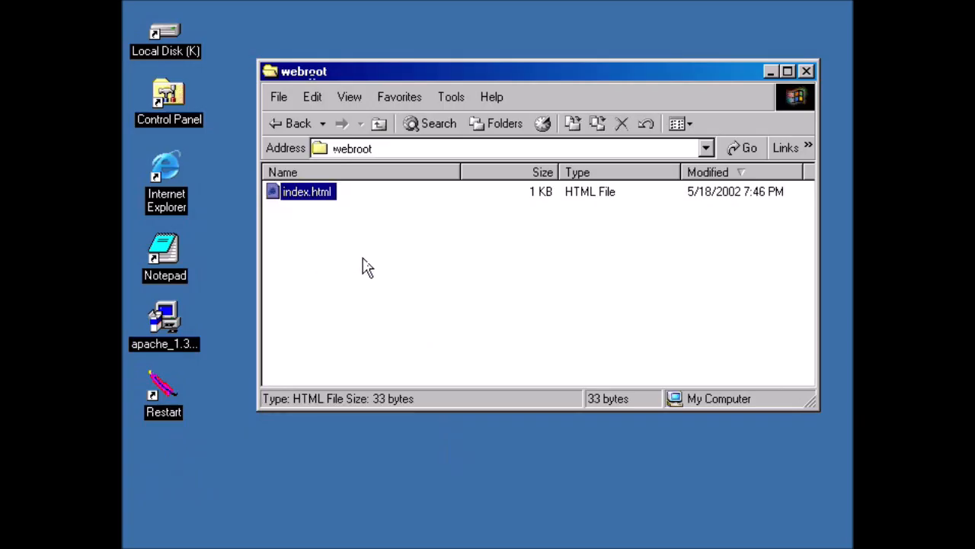
left_click(718, 491)
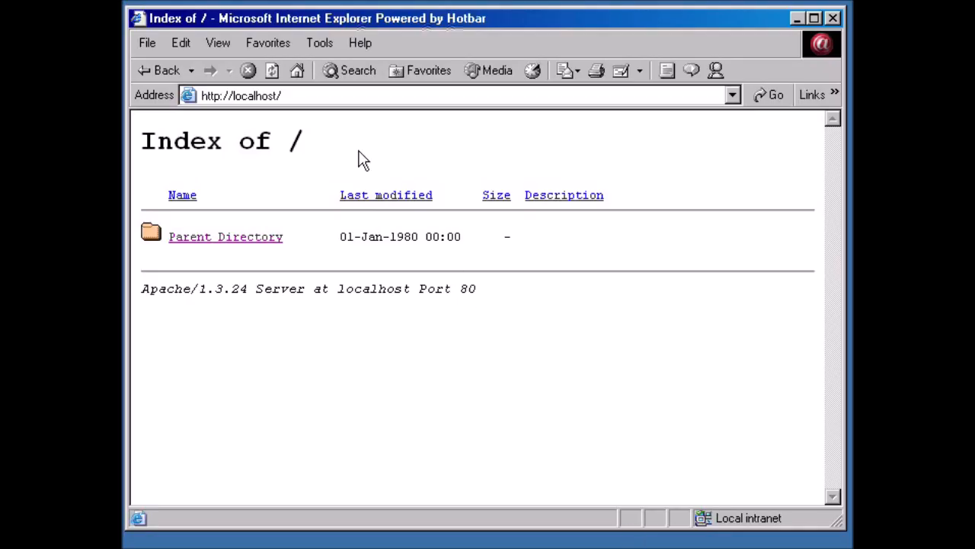
left_click(273, 70)
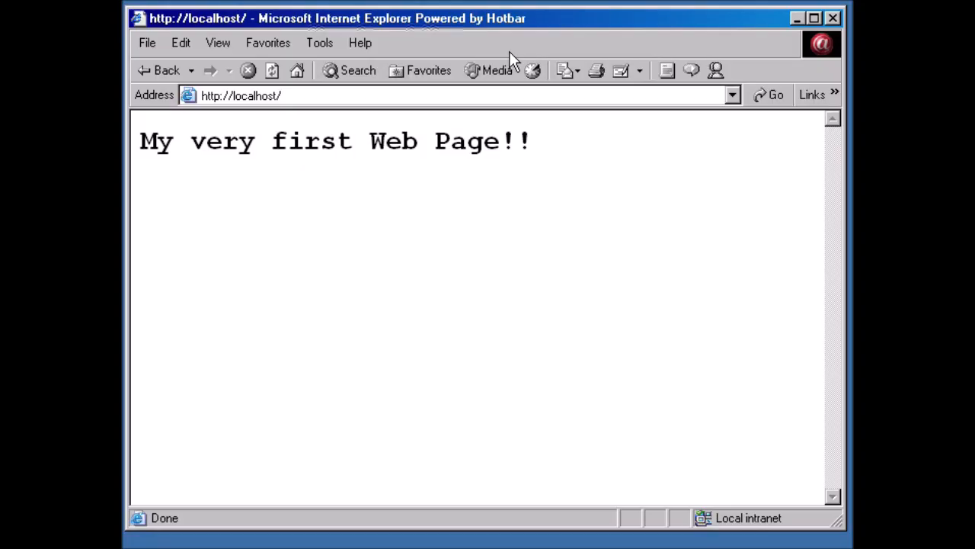
left_click(798, 19)
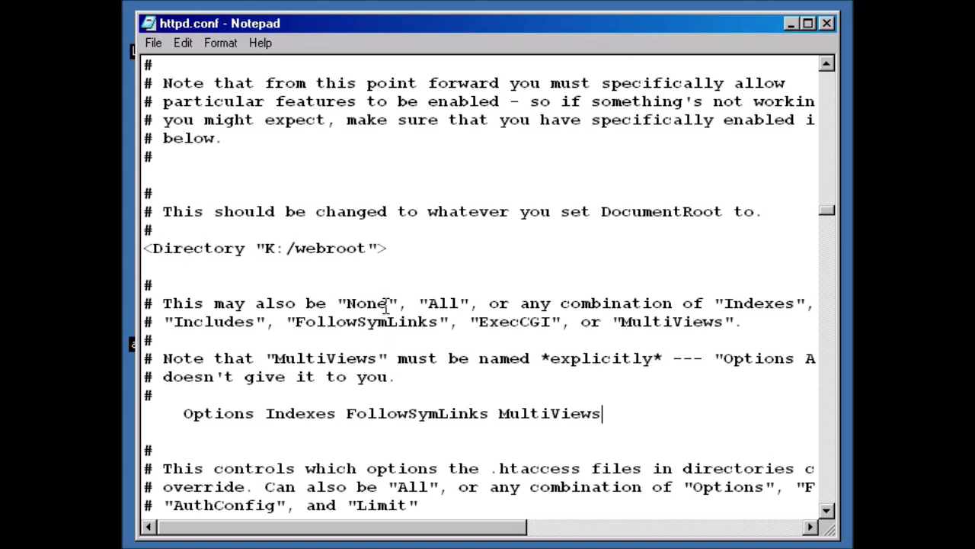
Search httpd.conf from the top for the index.html entry.
left_click_drag(826, 211, 826, 70)
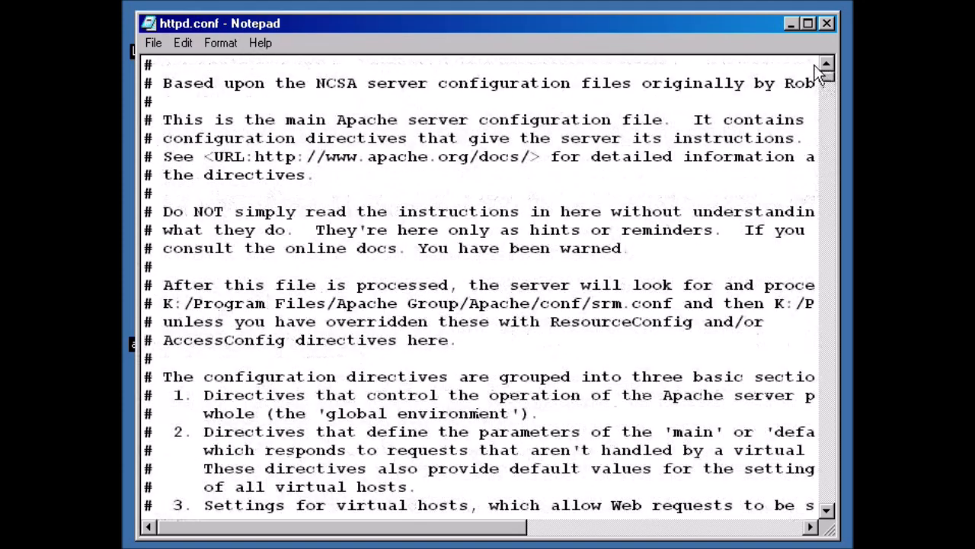
left_click(216, 119)
key("ctrl+f")
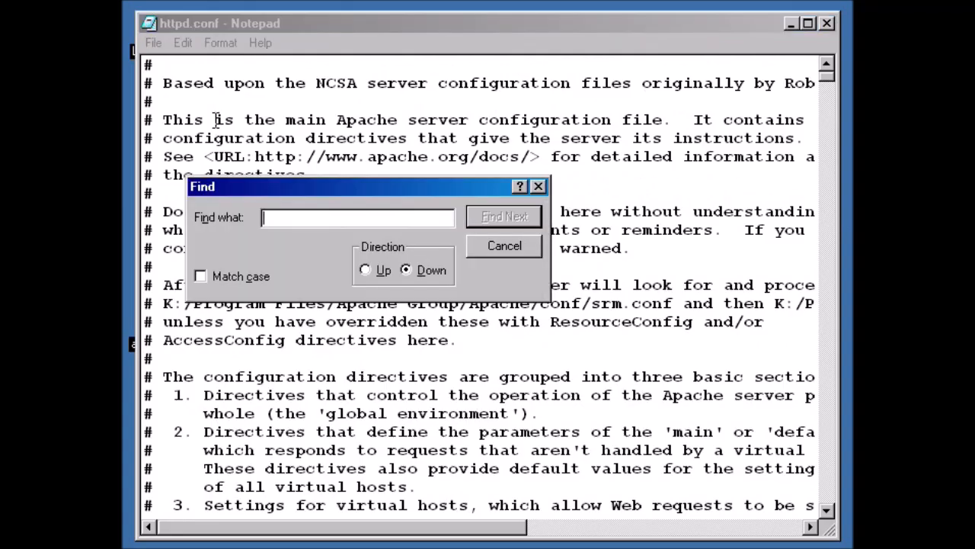
type("index.")
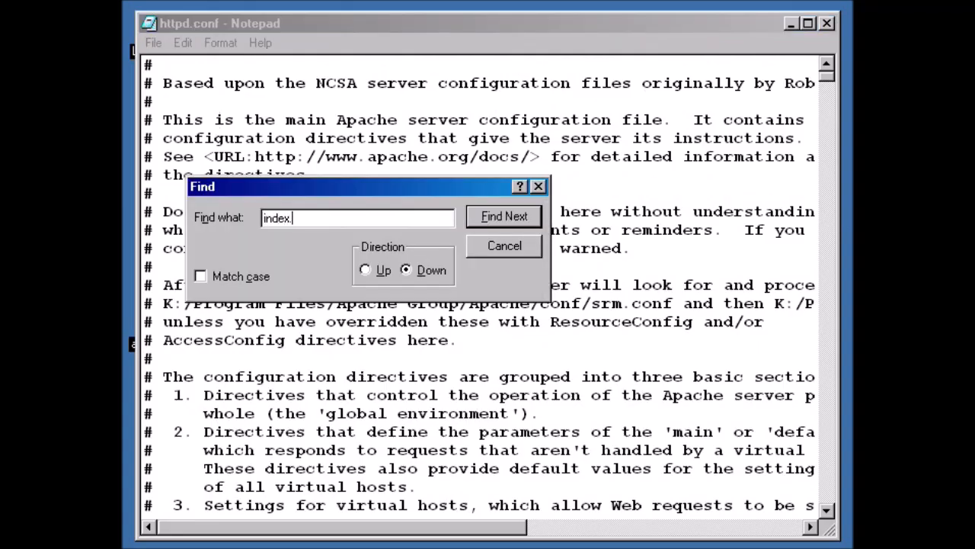
type("html")
key("Return")
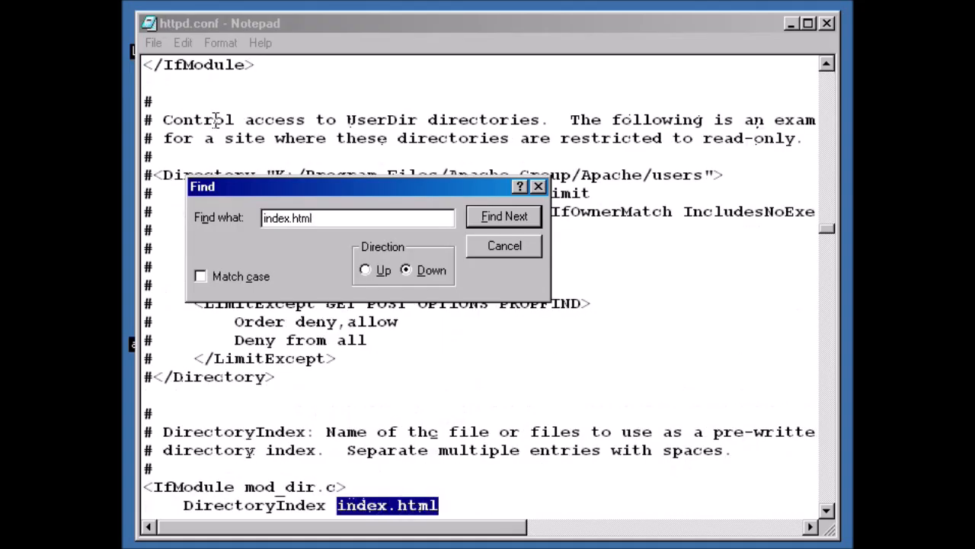
left_click(492, 252)
Change the DirectoryIndex entry to index.htm, save httpd.conf, and minimize Notepad.
scroll(503, 444, "down", 2)
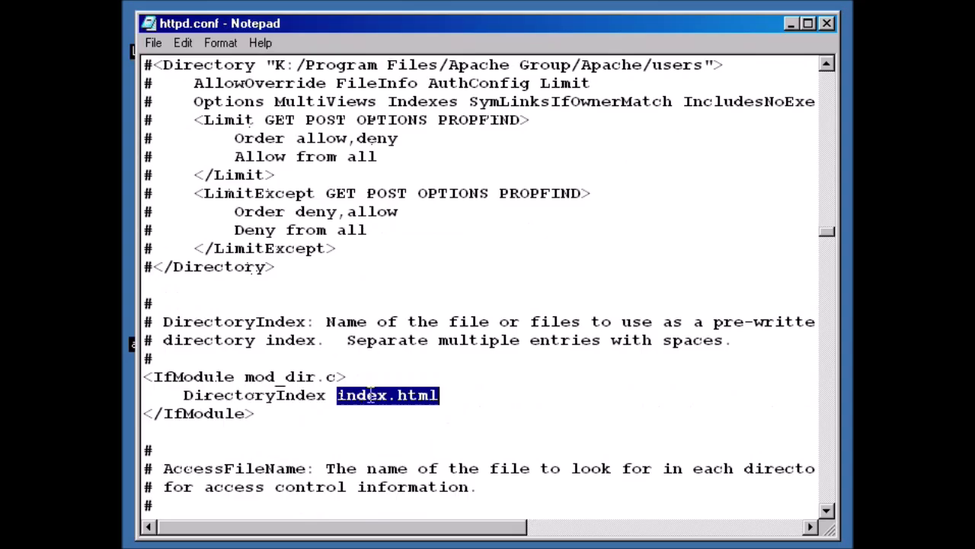
left_click(427, 395)
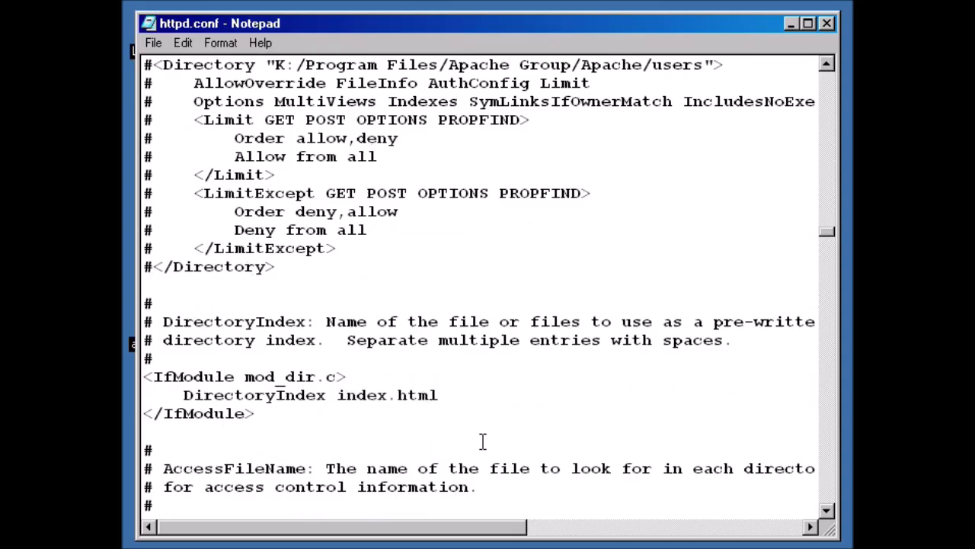
key("Delete")
left_click(153, 43)
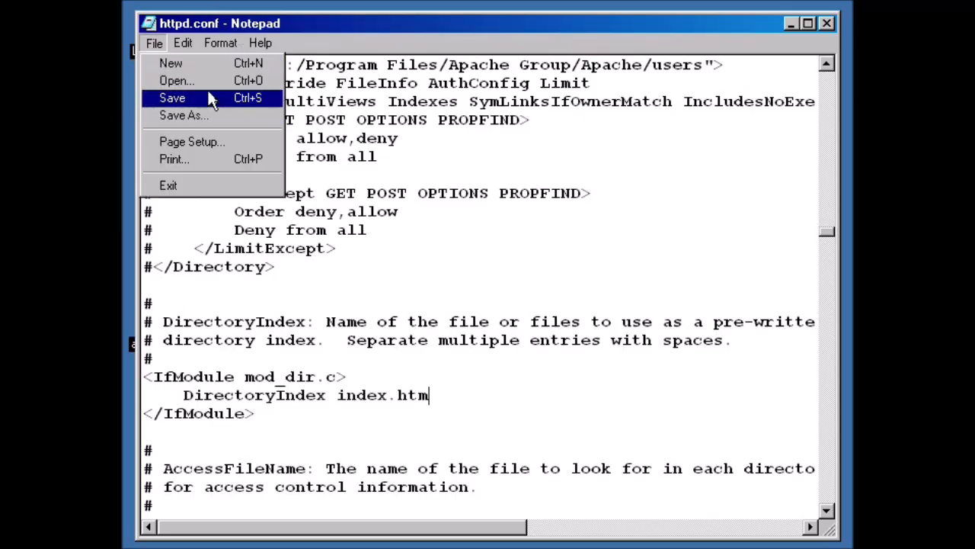
left_click(174, 95)
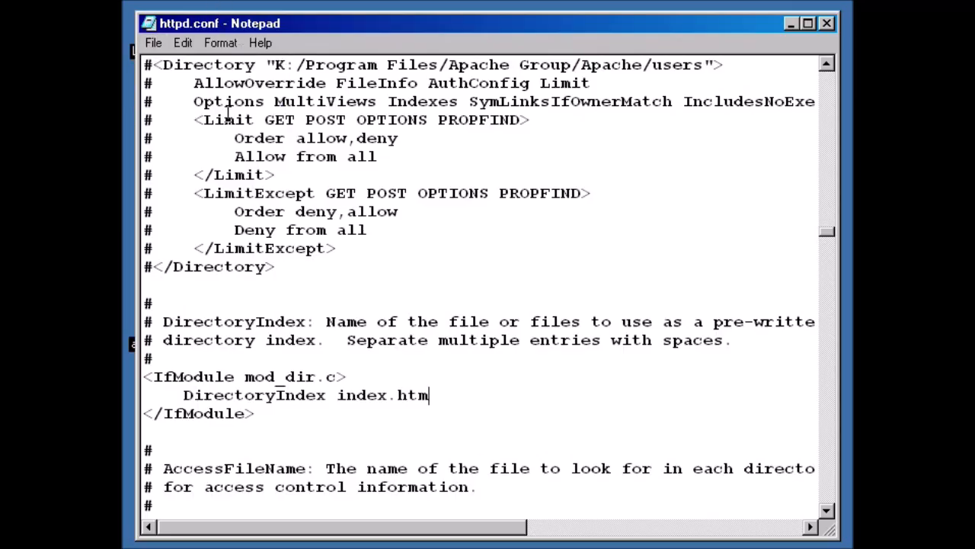
left_click(790, 23)
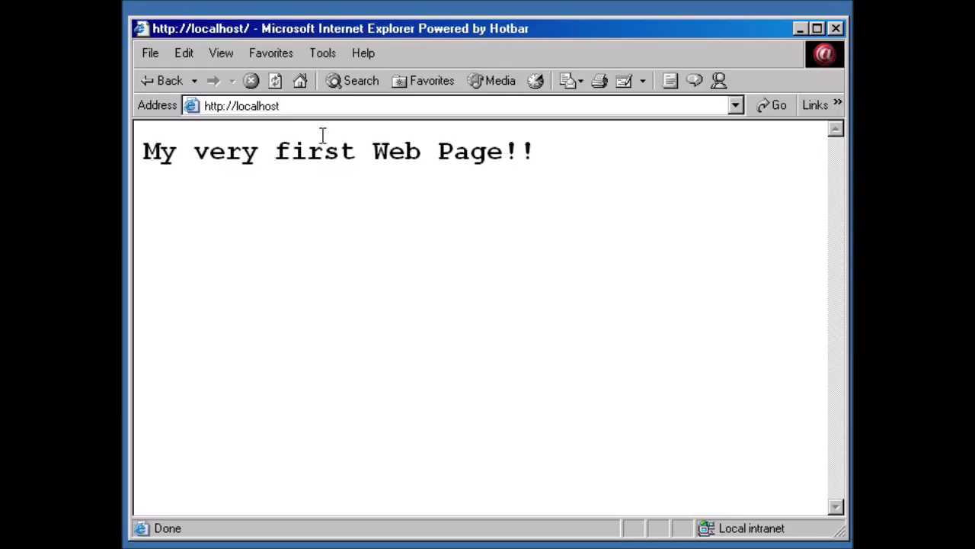
left_click(347, 108)
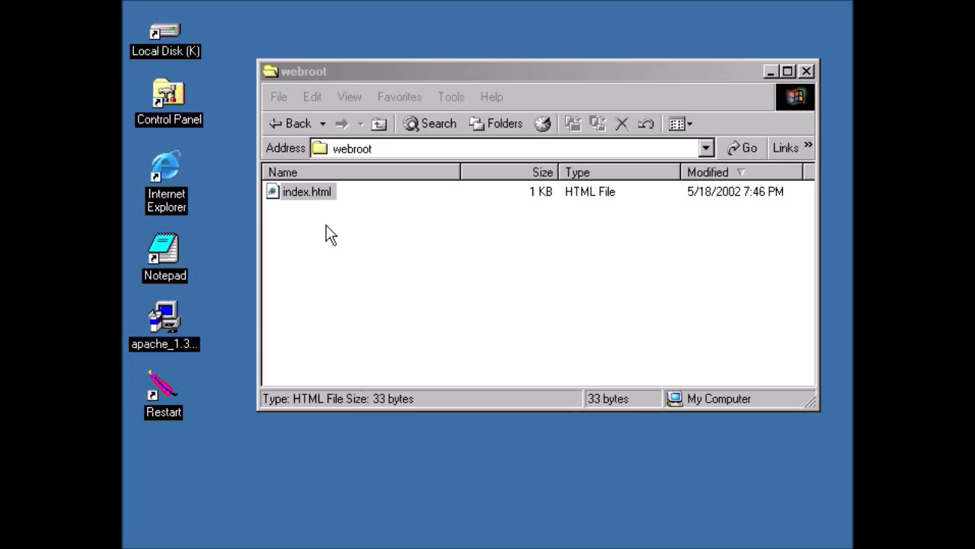
Rename index.html in webroot to index.htm, accepting the extension warning, and return to Internet Explorer.
left_click(325, 195)
key("F2")
key("End")
key("BackSpace")
key("Return")
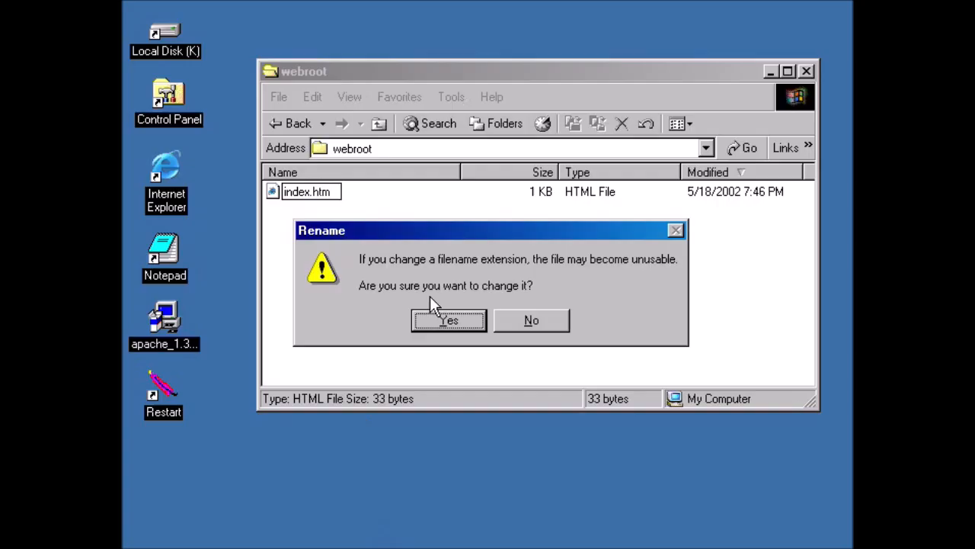
left_click(459, 324)
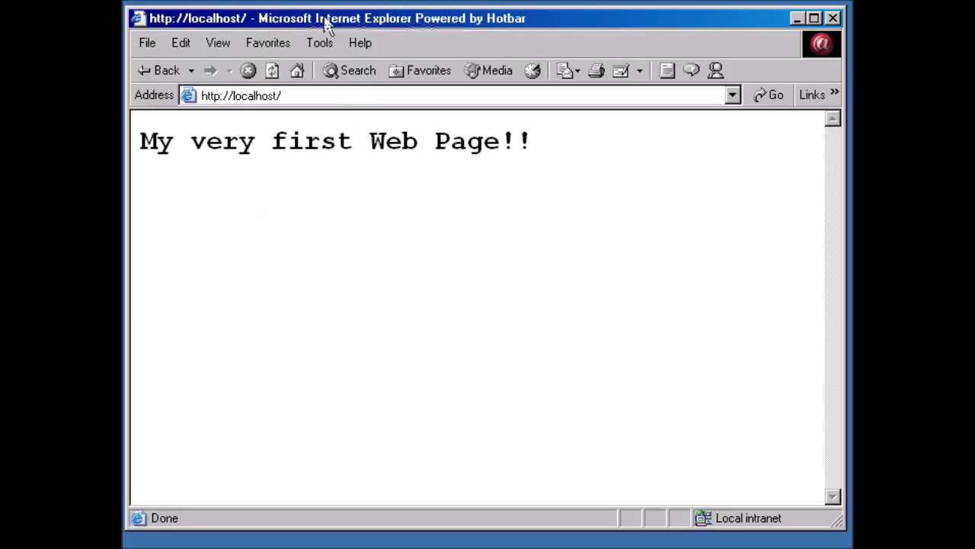
left_click(339, 98)
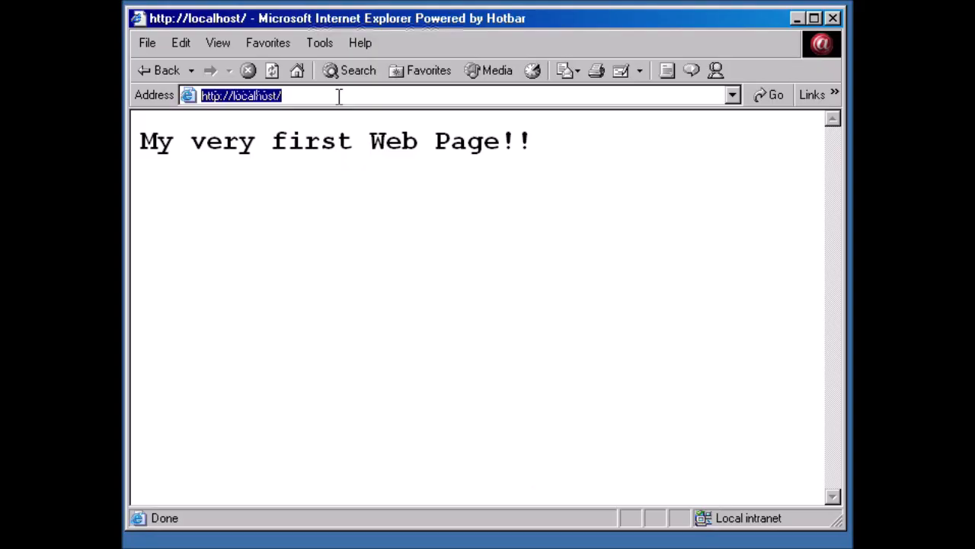
left_click(271, 70)
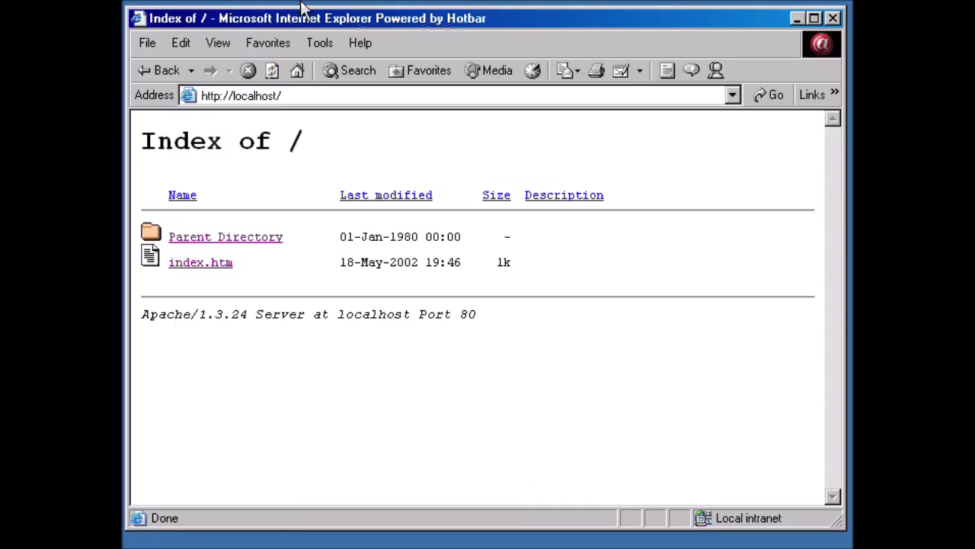
left_click(797, 17)
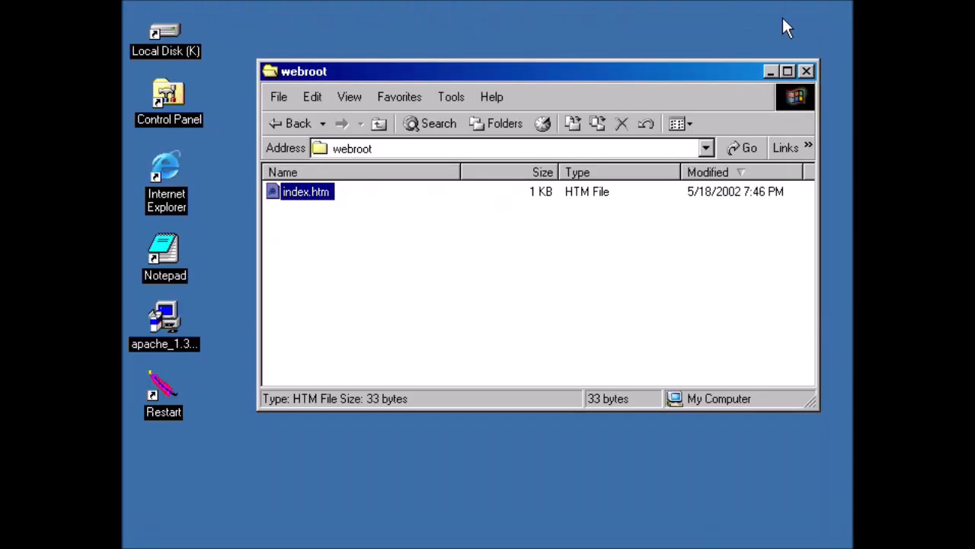
double_click(163, 388)
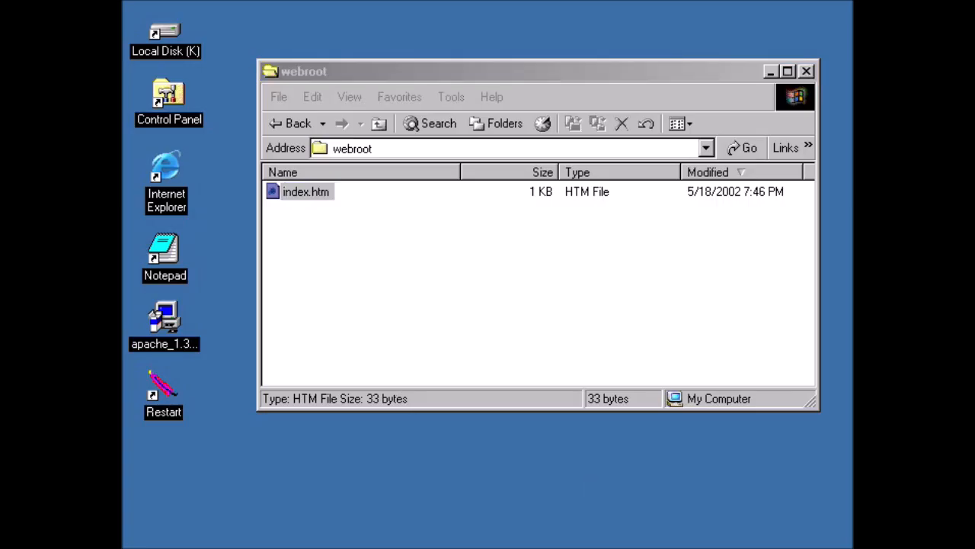
key("alt+Tab")
left_click(272, 70)
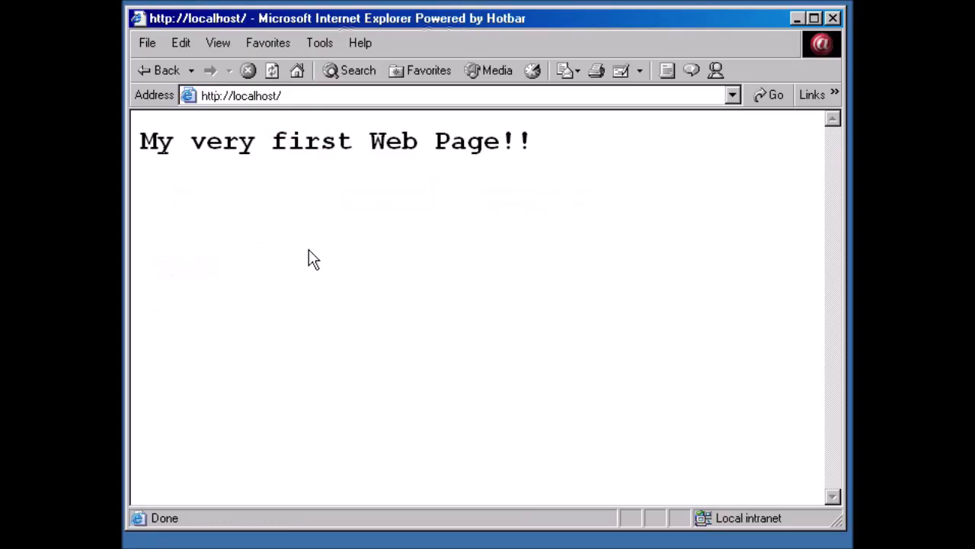
Minimize Internet Explorer while it shows 'My very first Web Page!!' from index.htm.
left_click(793, 18)
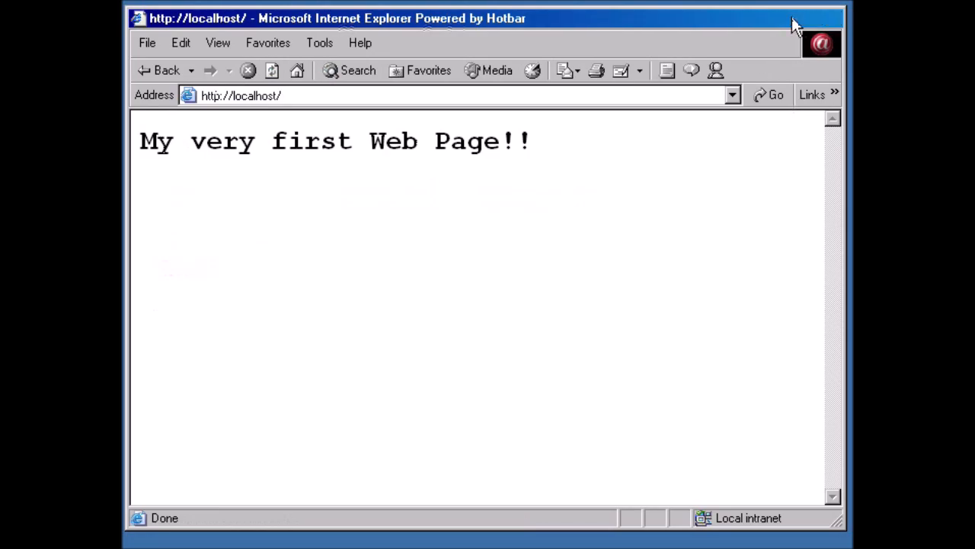